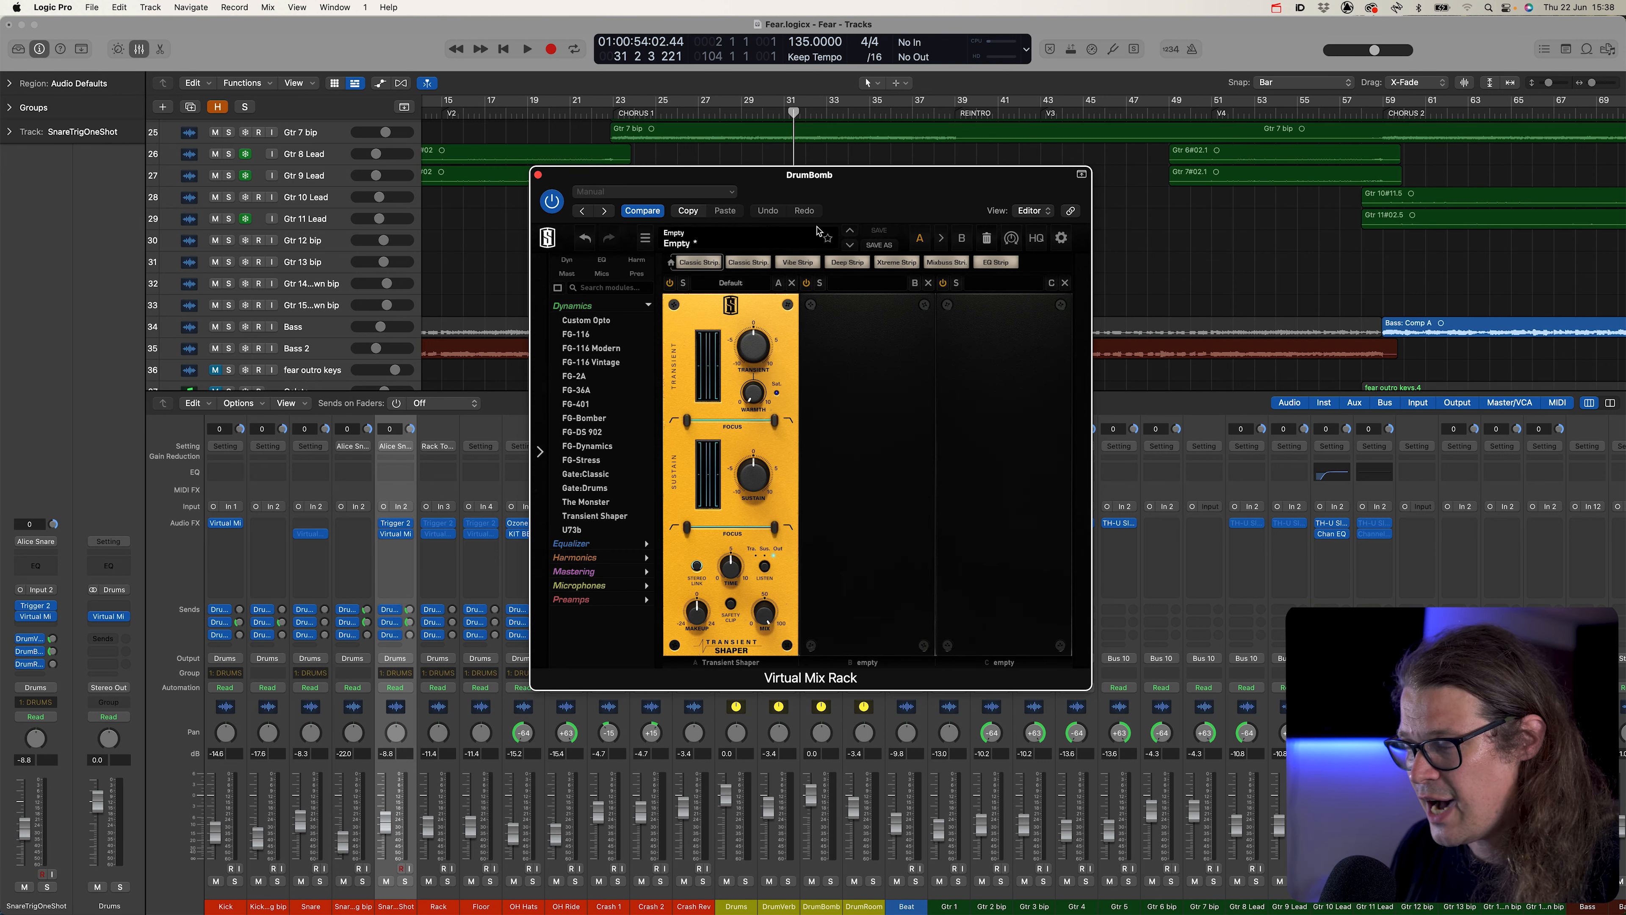
Try the transient section's Focus low limit at 125 Hz and return it to Off
{"action": "left_click_drag", "start_coordinate": [818, 176], "coordinate": [867, 132]}
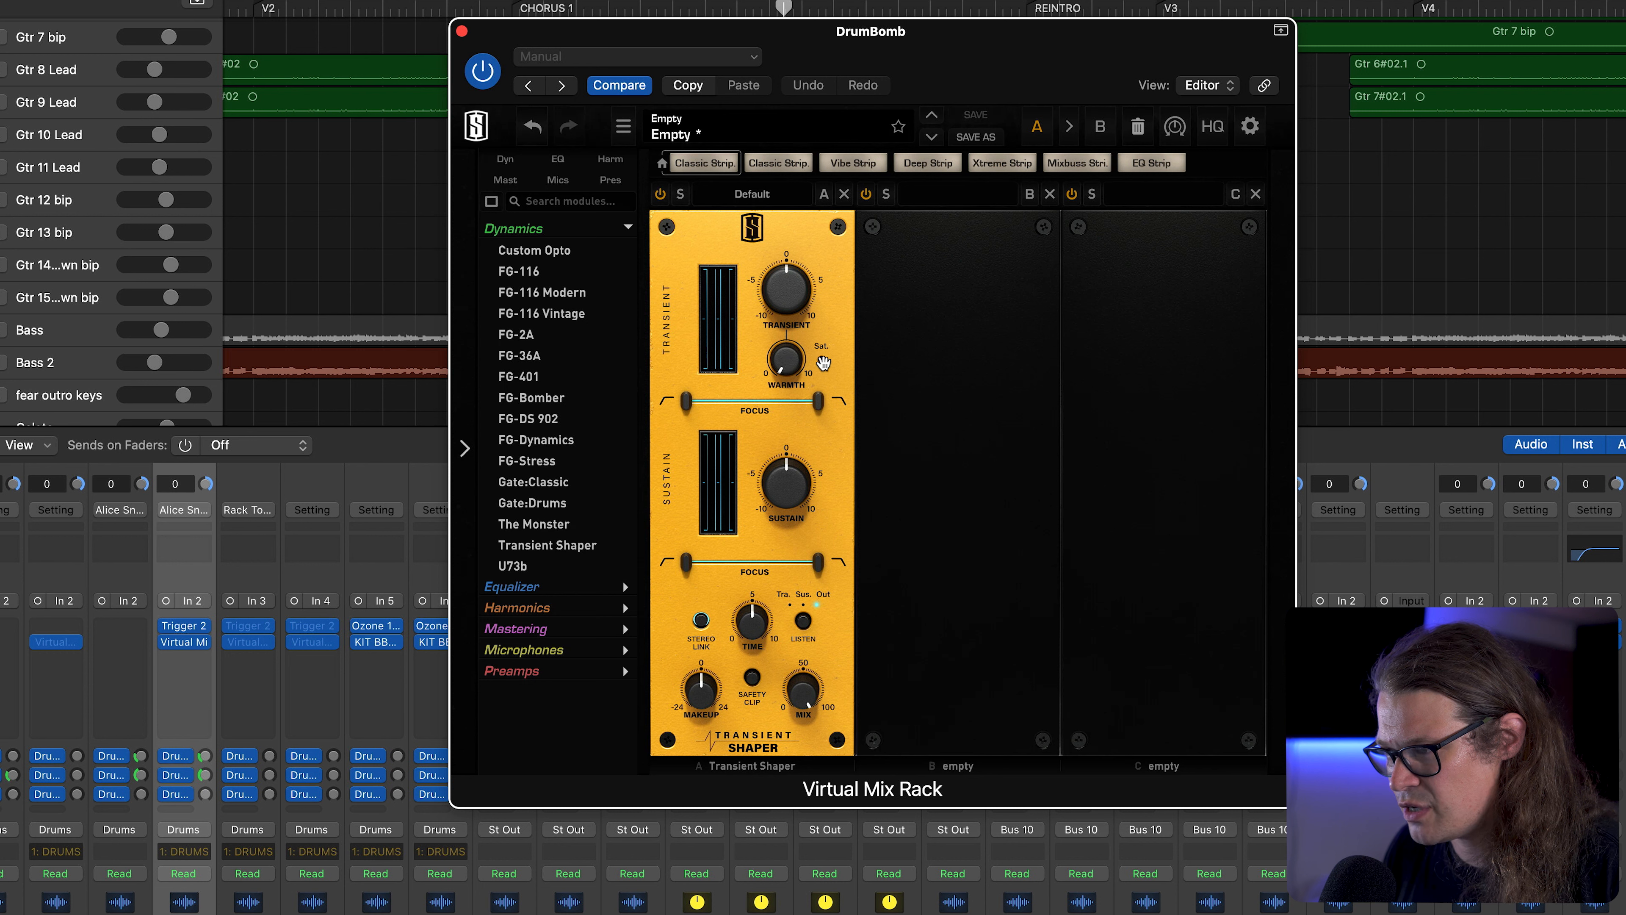
{"action": "mouse_move", "coordinate": [693, 405]}
{"action": "left_mouse_down"}
{"action": "mouse_move", "coordinate": [710, 407]}
{"action": "mouse_move", "coordinate": [686, 414]}
{"action": "left_mouse_up"}
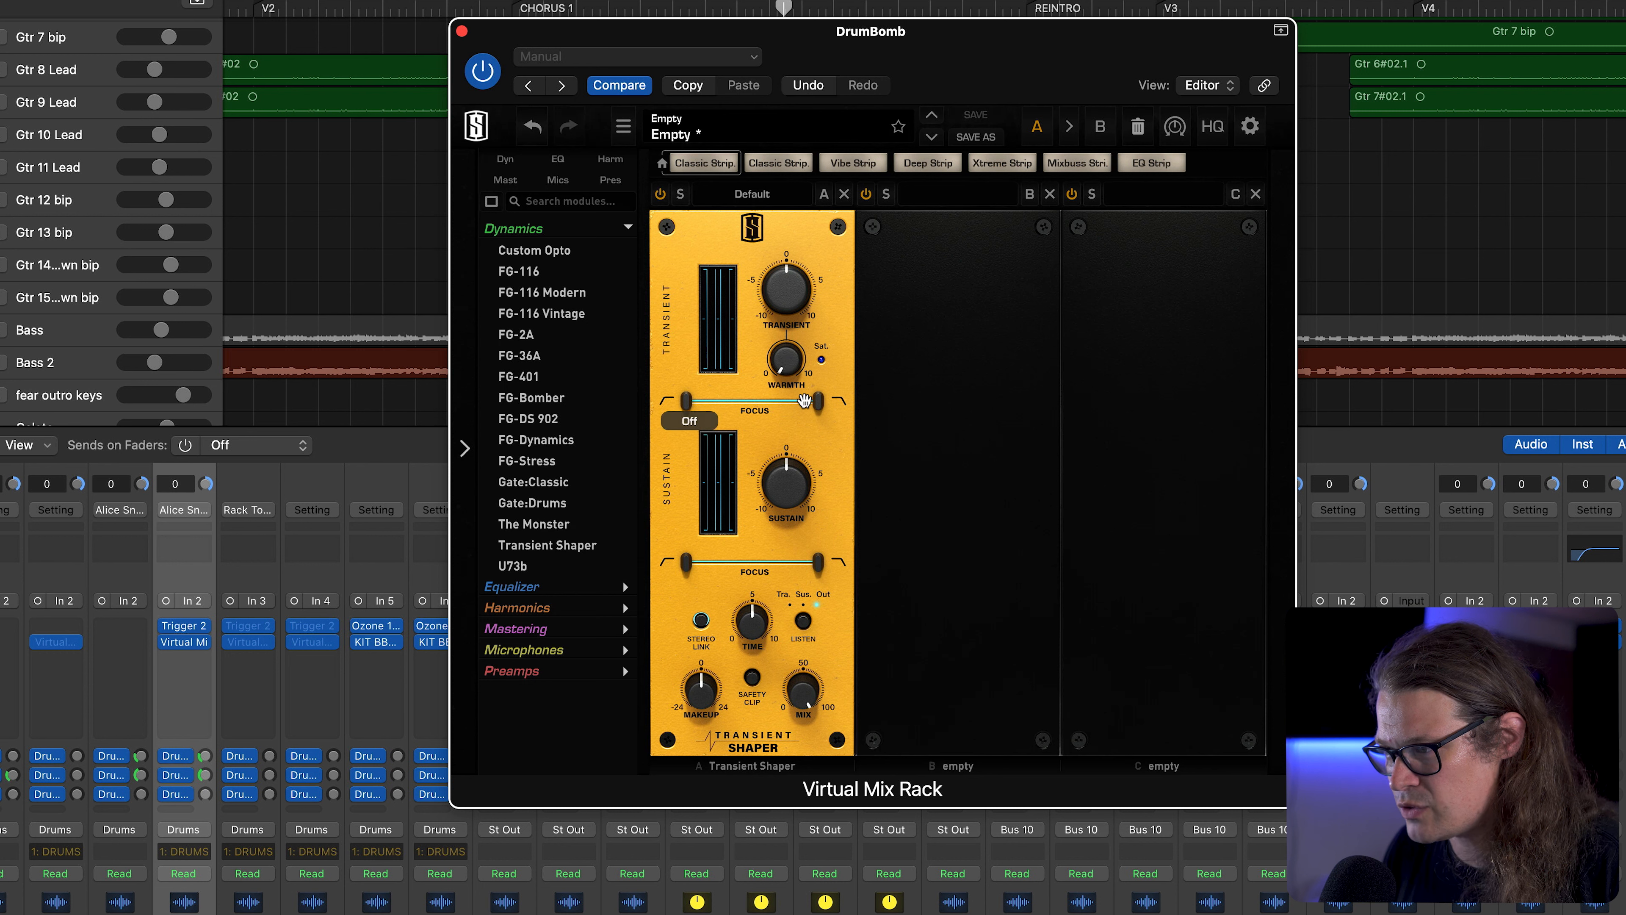
{"action": "left_click_drag", "start_coordinate": [818, 403], "coordinate": [828, 410]}
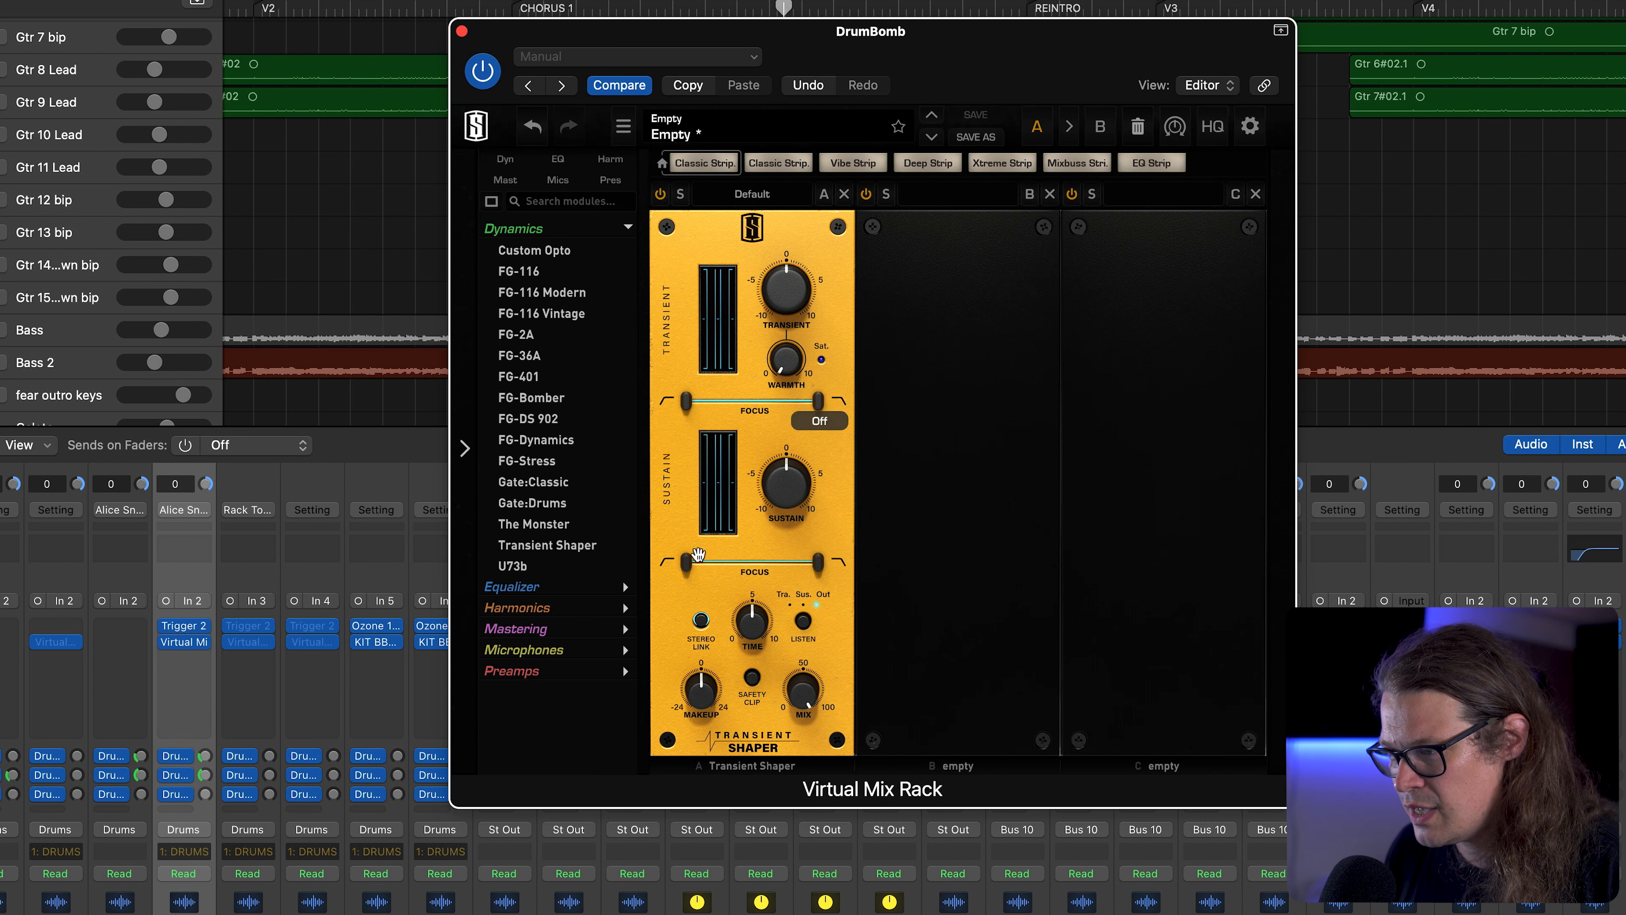
{"action": "mouse_move", "coordinate": [687, 562]}
{"action": "left_mouse_down"}
{"action": "mouse_move", "coordinate": [728, 569]}
{"action": "mouse_move", "coordinate": [687, 564]}
{"action": "left_mouse_up"}
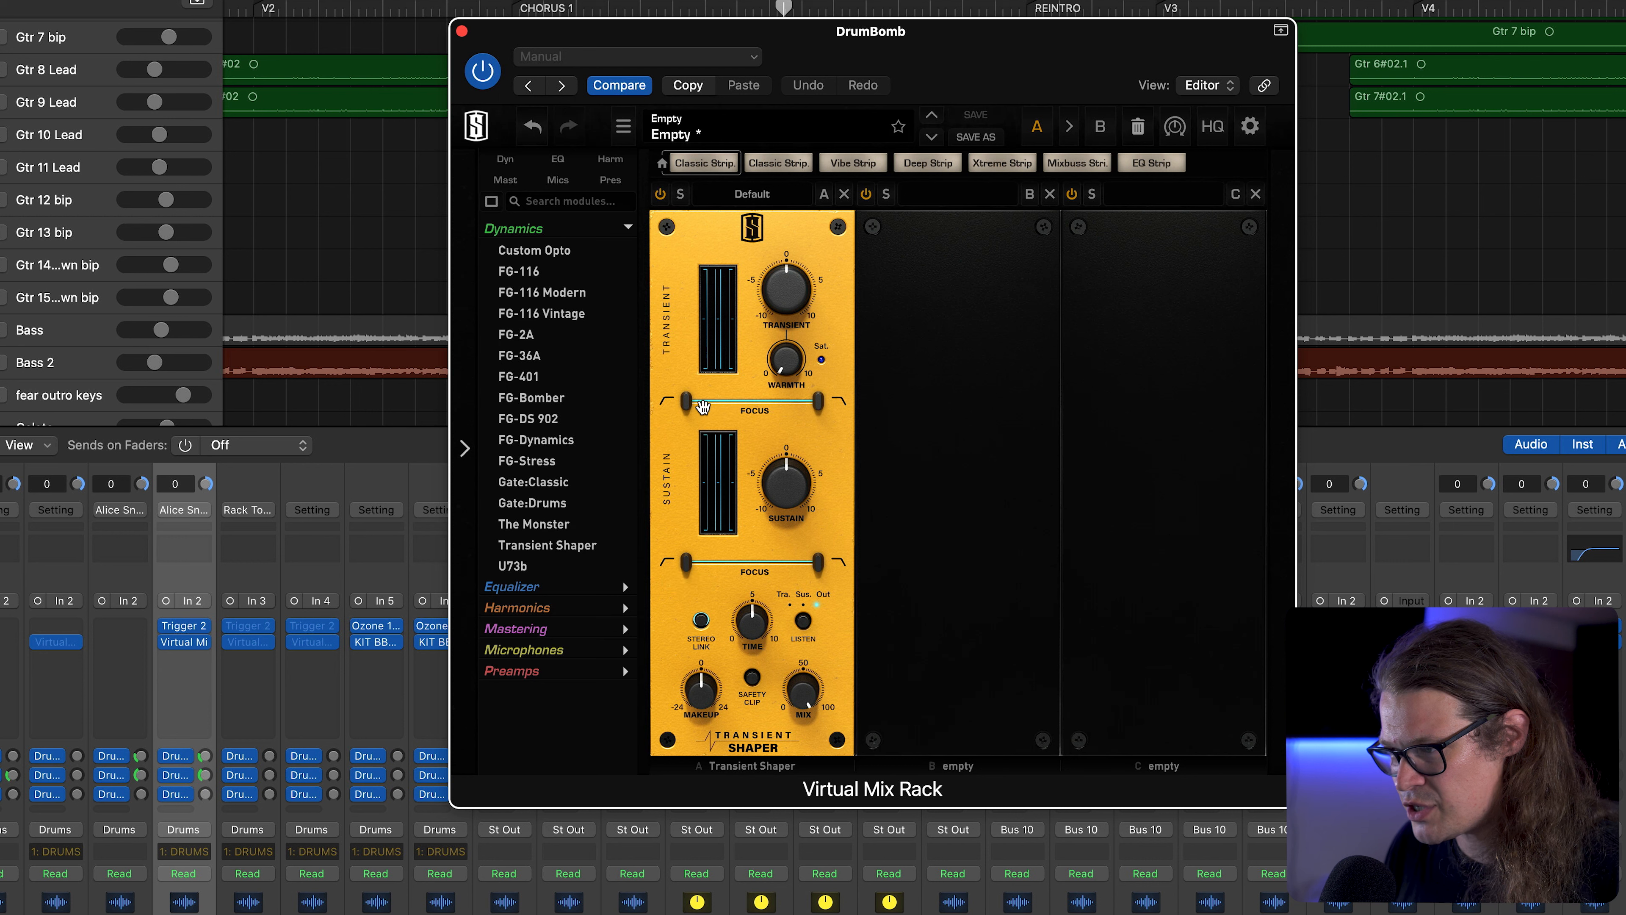
{"action": "left_click_drag", "start_coordinate": [690, 410], "coordinate": [714, 412]}
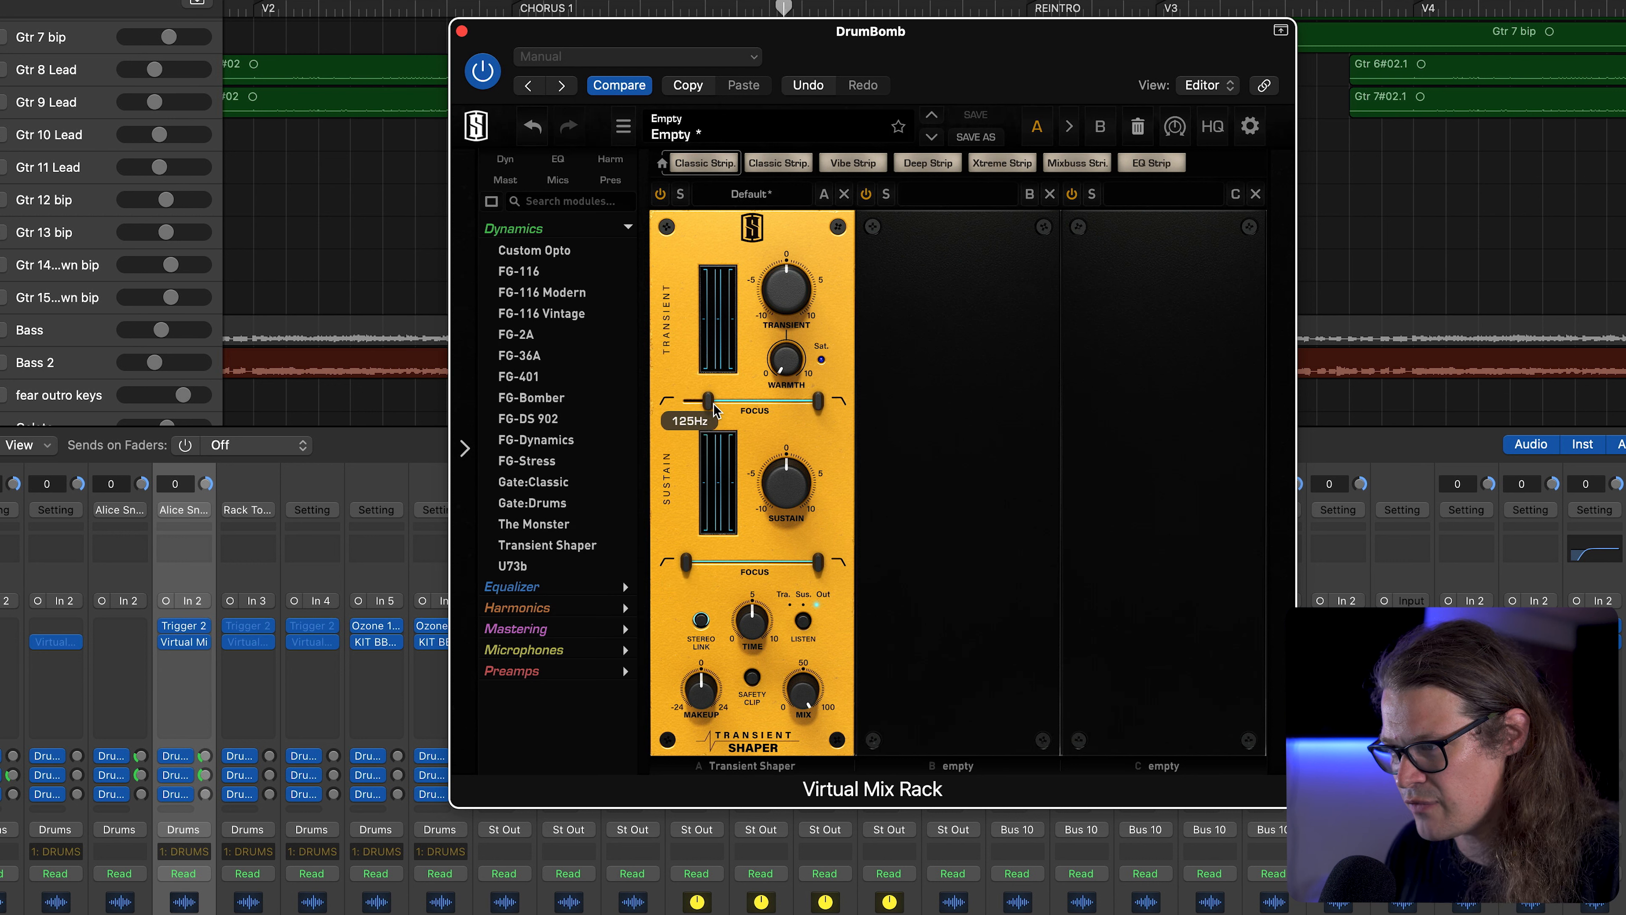
{"action": "left_click_drag", "start_coordinate": [712, 410], "coordinate": [685, 411]}
{"action": "mouse_move", "coordinate": [820, 404]}
{"action": "left_mouse_down"}
{"action": "mouse_move", "coordinate": [785, 405]}
{"action": "mouse_move", "coordinate": [827, 410]}
{"action": "left_mouse_up"}
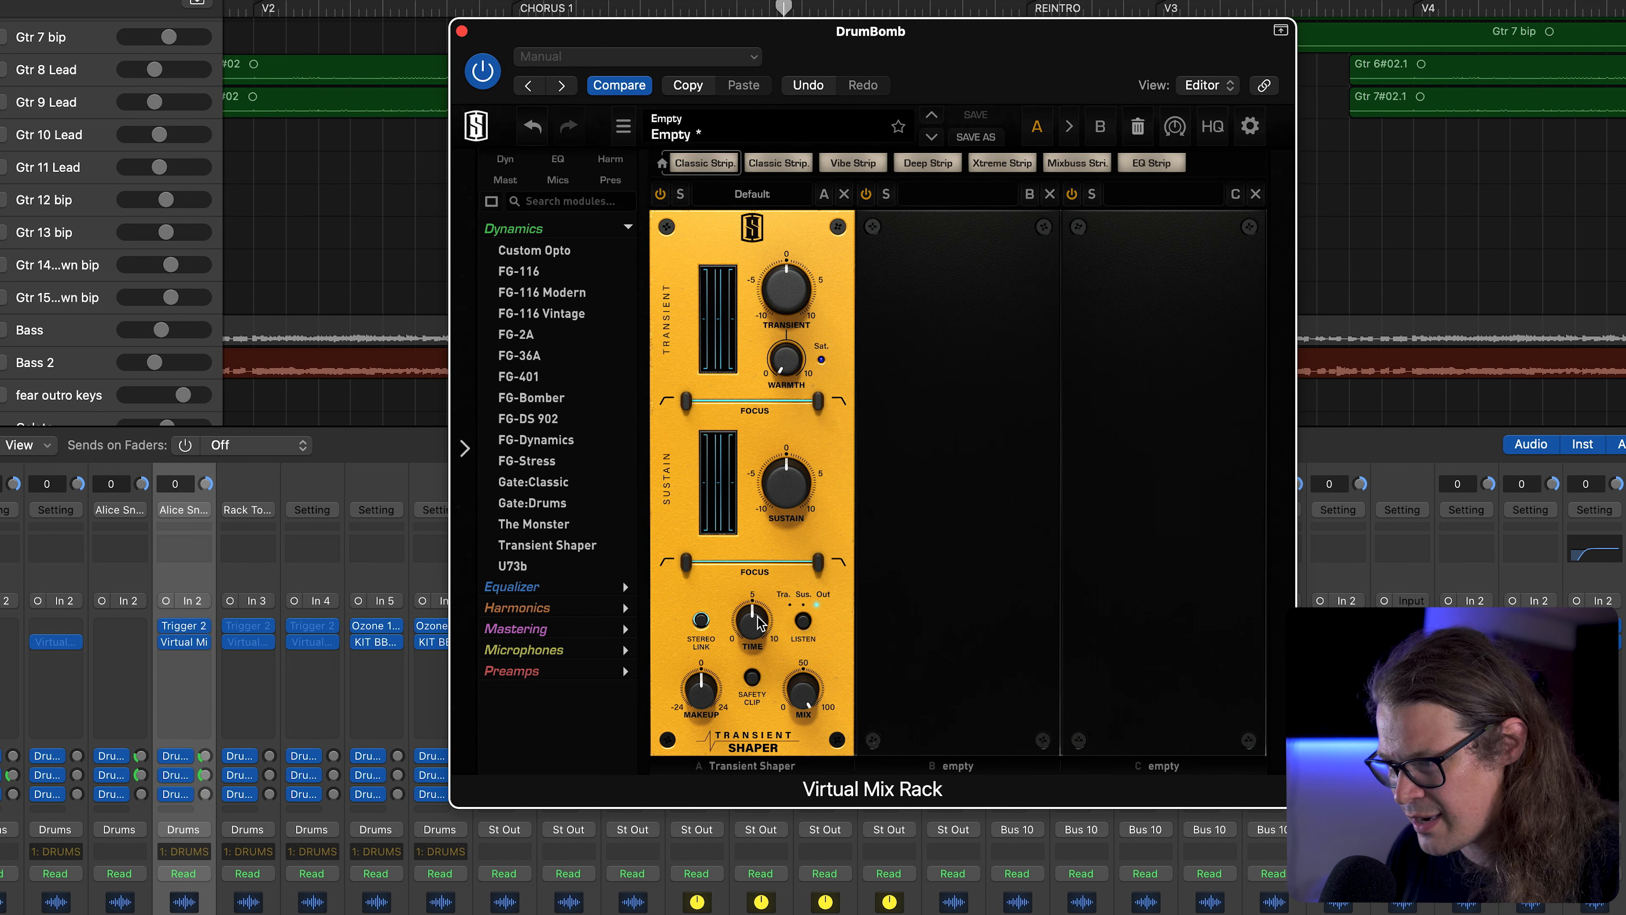
{"action": "mouse_move", "coordinate": [758, 622]}
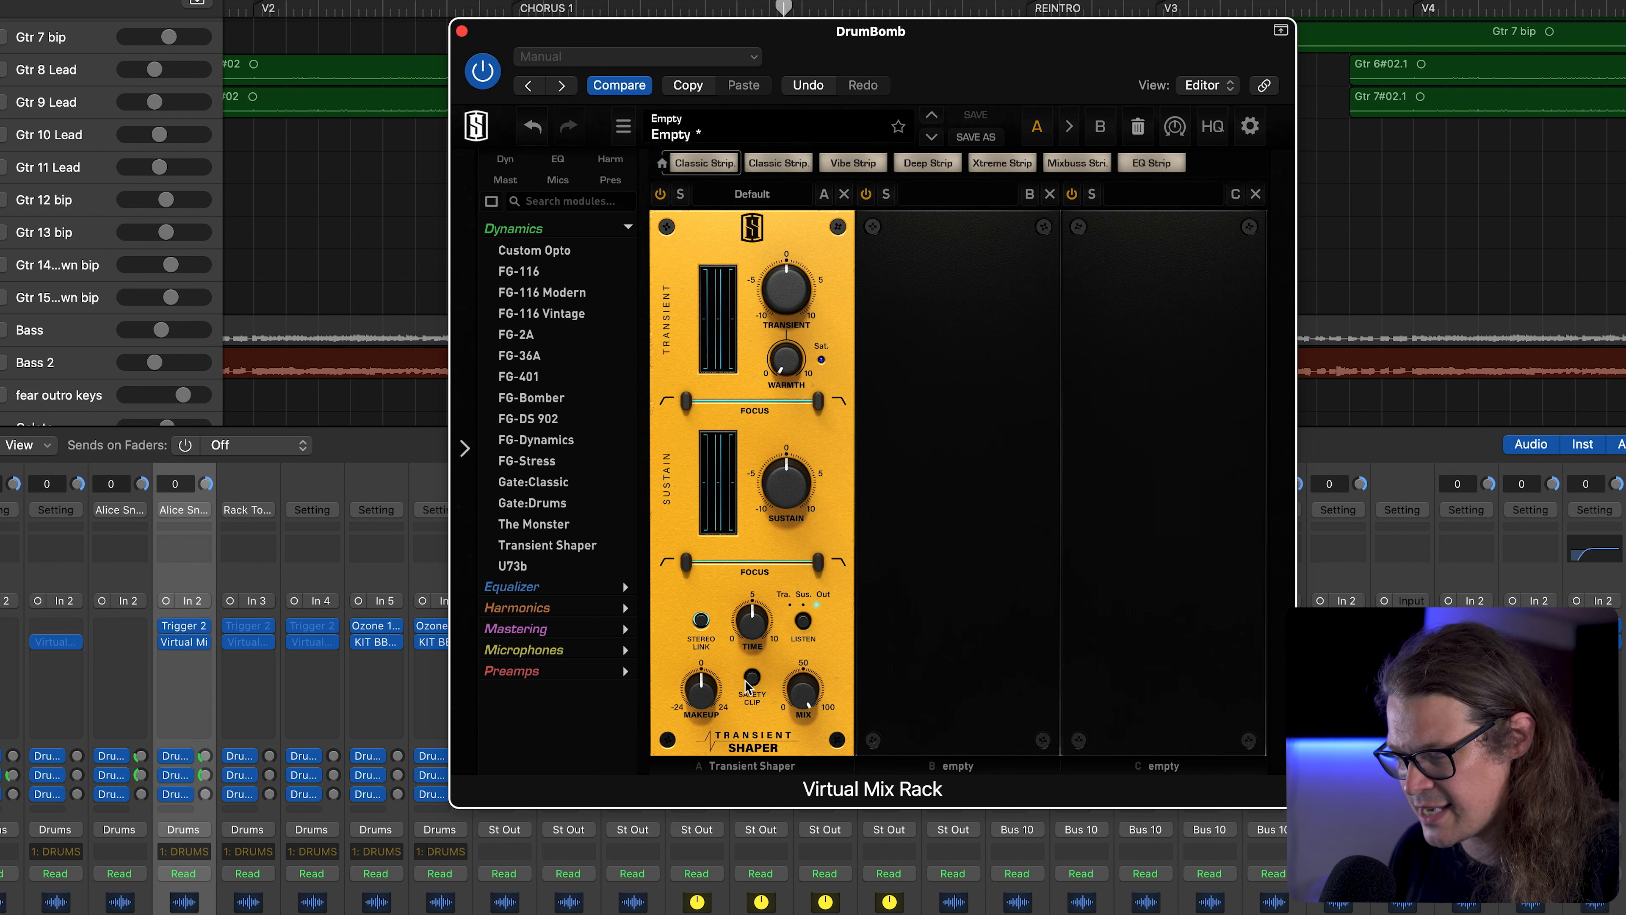
Move the plug-in window clear of the mixer and solo the DrumBomb channel
{"action": "left_click_drag", "start_coordinate": [884, 45], "coordinate": [1290, 0]}
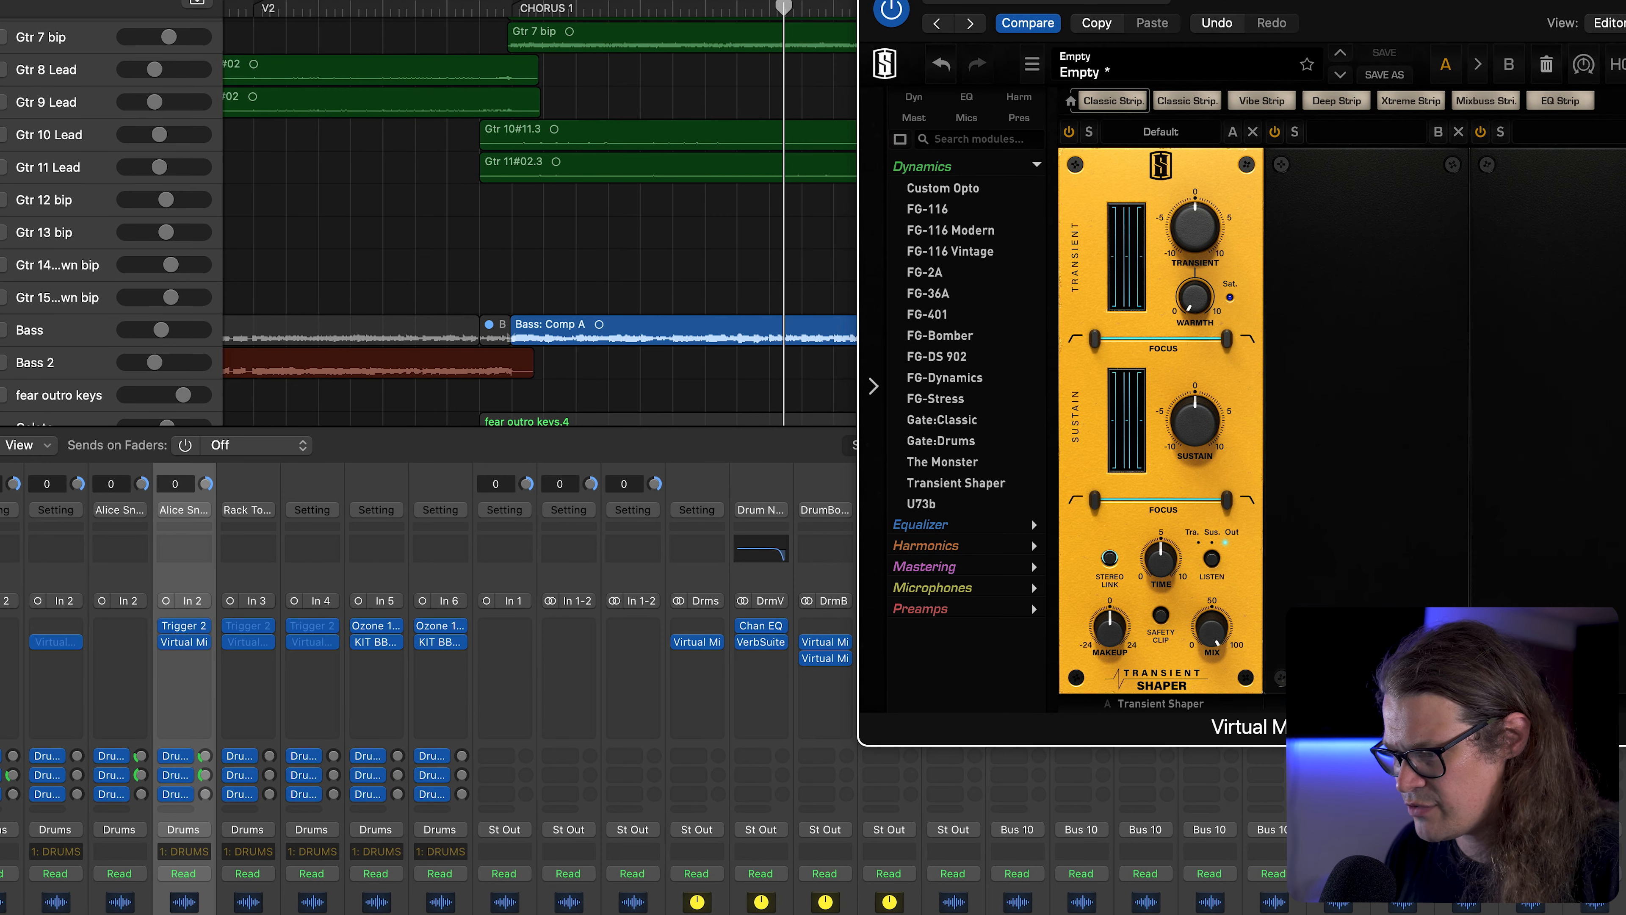
{"action": "left_click", "coordinate": [838, 913]}
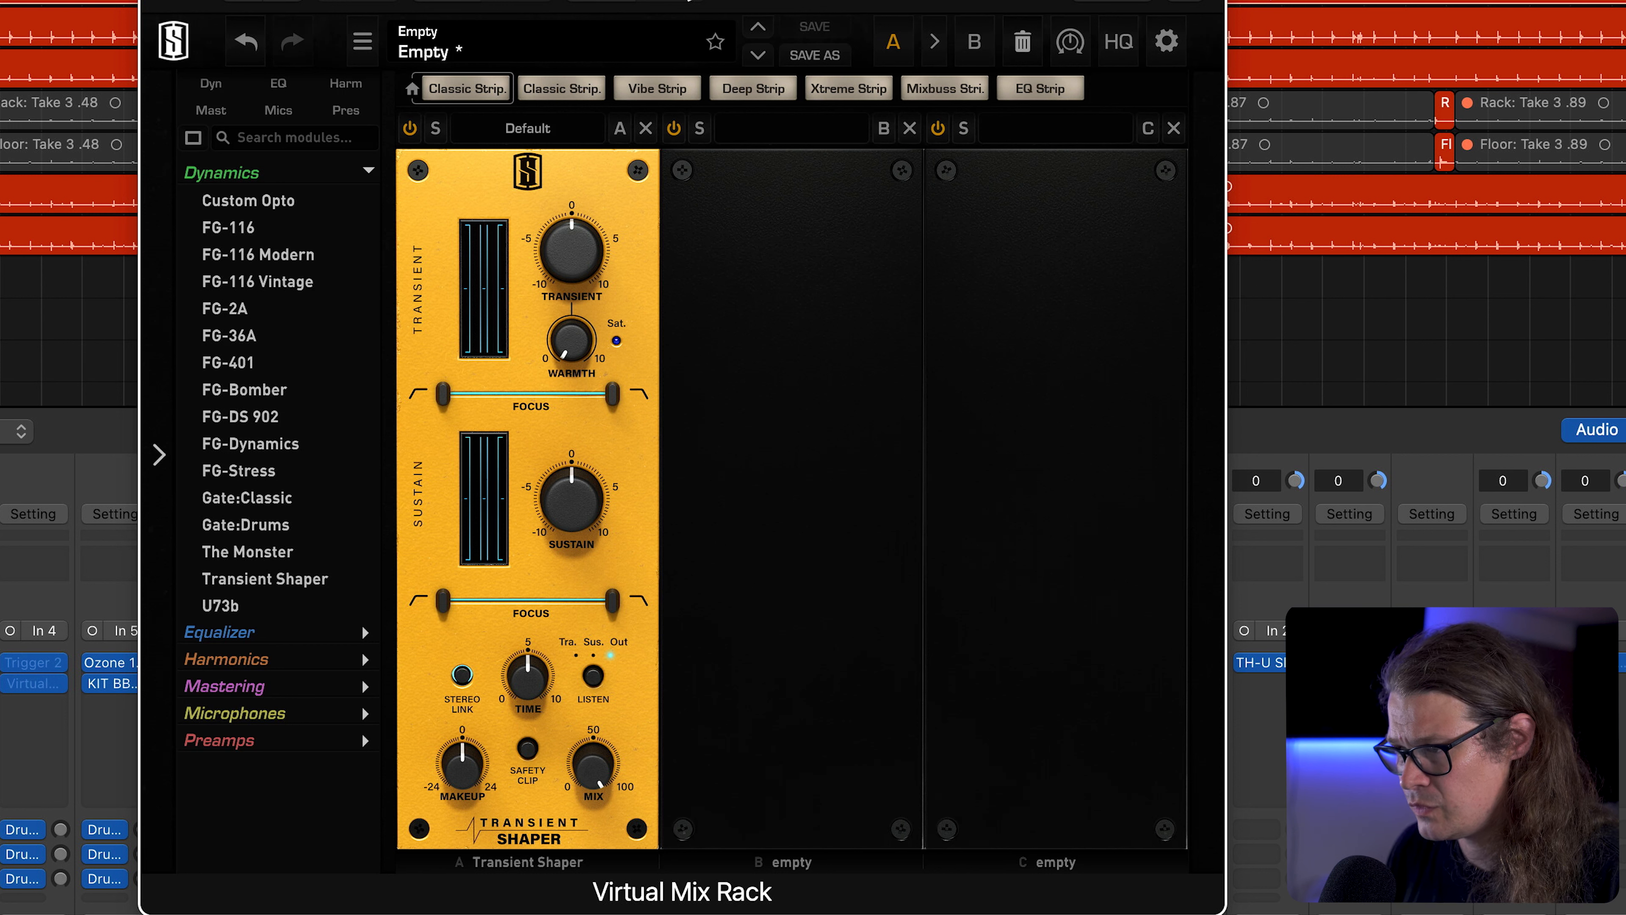
Try the transient Focus limits, including a 3.38 kHz high limit, with the Transient amount at various levels up and down to 1.65
{"action": "left_click_drag", "start_coordinate": [612, 394], "coordinate": [563, 402]}
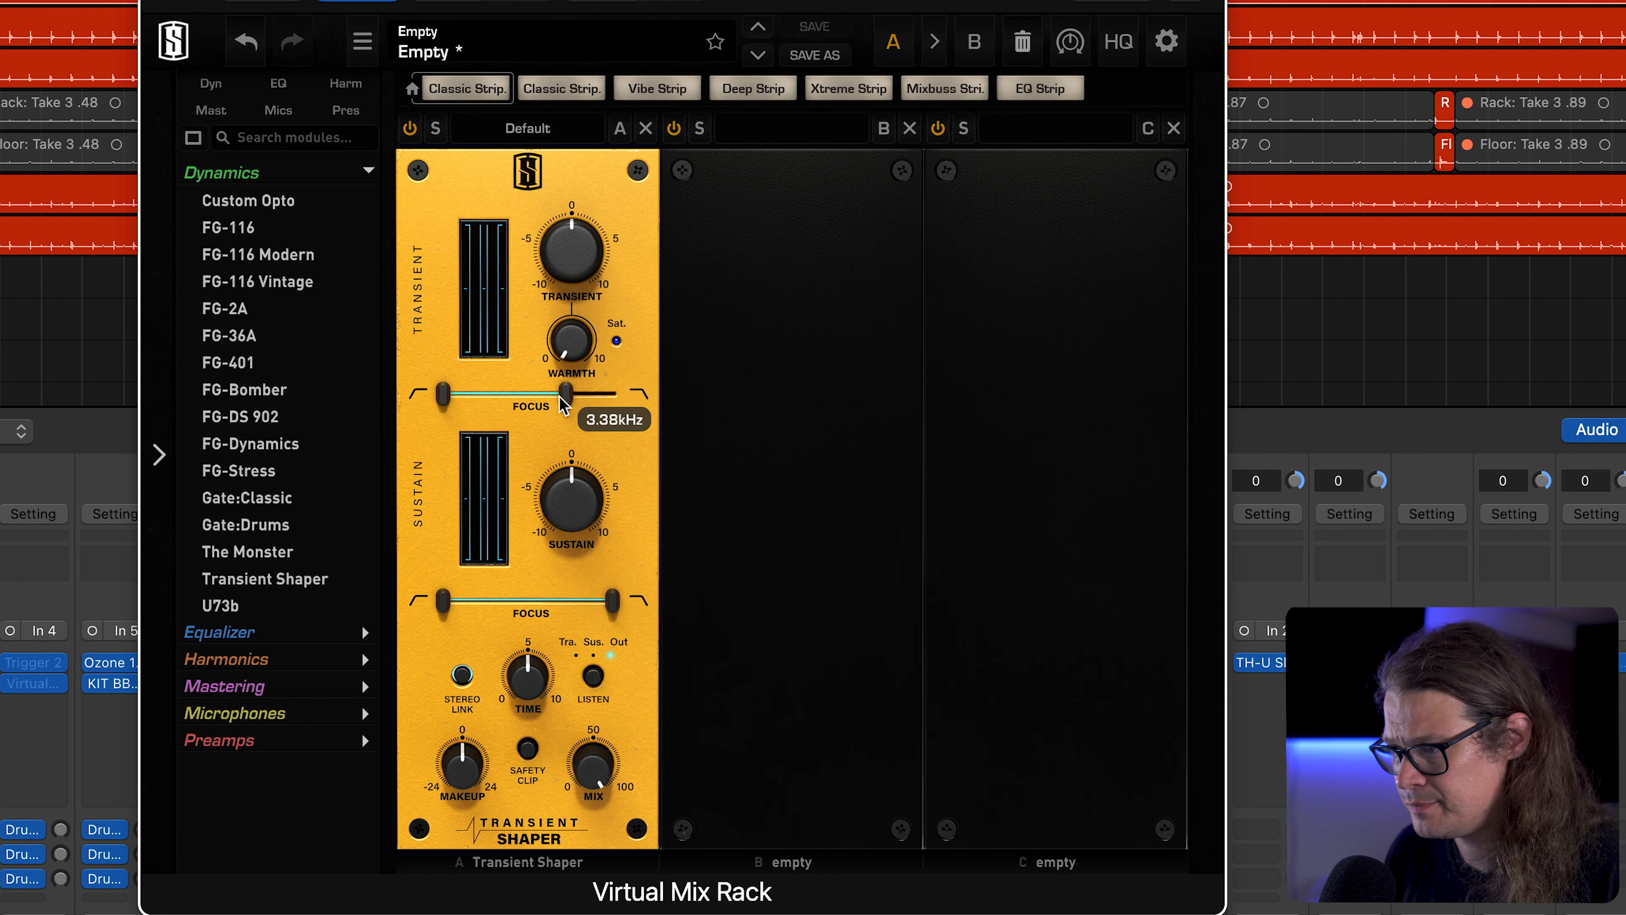
{"action": "left_click_drag", "start_coordinate": [572, 266], "coordinate": [573, 182]}
{"action": "left_click_drag", "start_coordinate": [443, 395], "coordinate": [612, 396]}
{"action": "mouse_move", "coordinate": [498, 396]}
{"action": "left_mouse_down"}
{"action": "mouse_move", "coordinate": [519, 395]}
{"action": "mouse_move", "coordinate": [506, 395]}
{"action": "left_mouse_up"}
{"action": "left_click_drag", "start_coordinate": [578, 253], "coordinate": [576, 351]}
{"action": "double_click", "coordinate": [571, 275]}
{"action": "left_click_drag", "start_coordinate": [571, 273], "coordinate": [576, 252]}
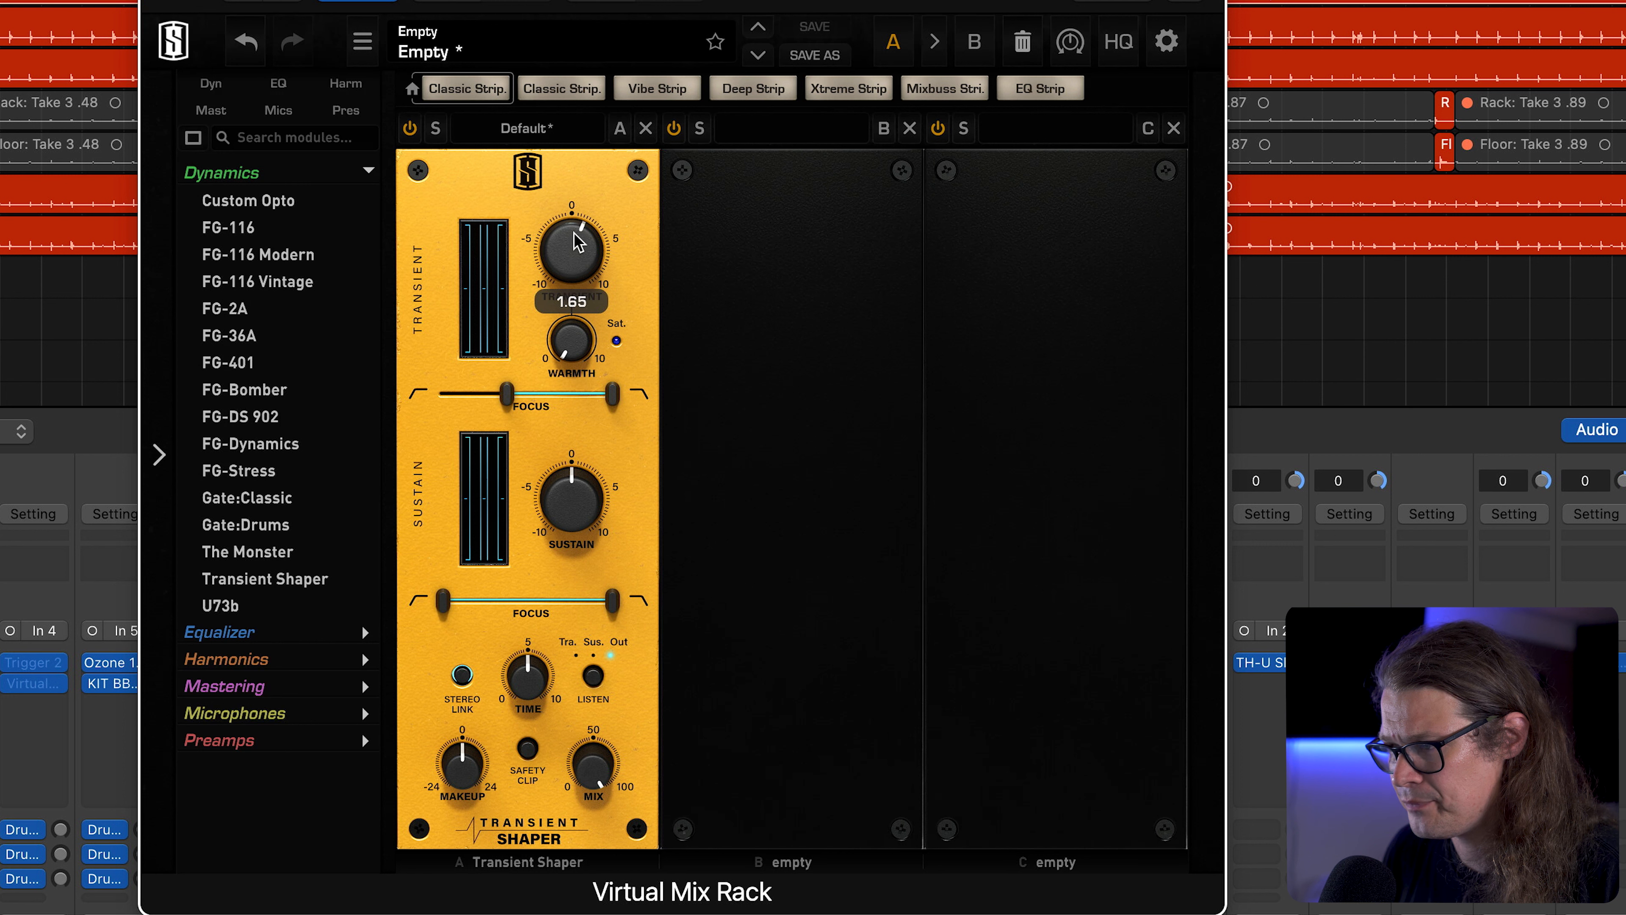
Raise the Warmth and Transient amounts and set the transient Focus low limit to 1.98 kHz
{"action": "left_click_drag", "start_coordinate": [571, 340], "coordinate": [574, 113]}
{"action": "left_click_drag", "start_coordinate": [577, 254], "coordinate": [580, 241]}
{"action": "left_click_drag", "start_coordinate": [506, 394], "coordinate": [517, 394]}
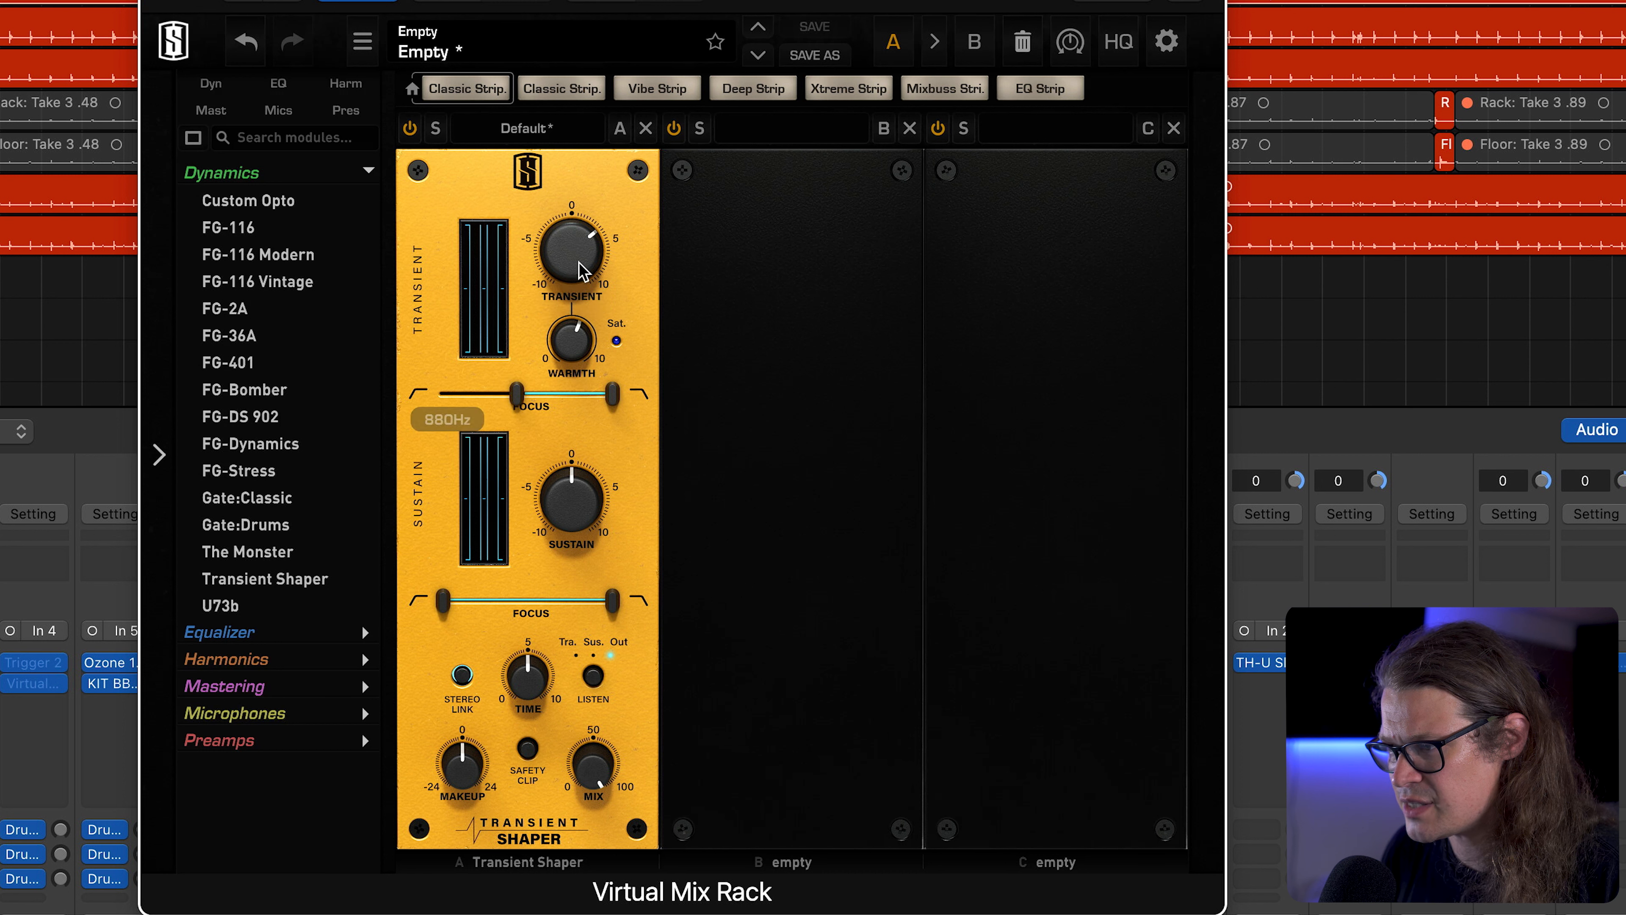
{"action": "left_click_drag", "start_coordinate": [522, 396], "coordinate": [544, 400]}
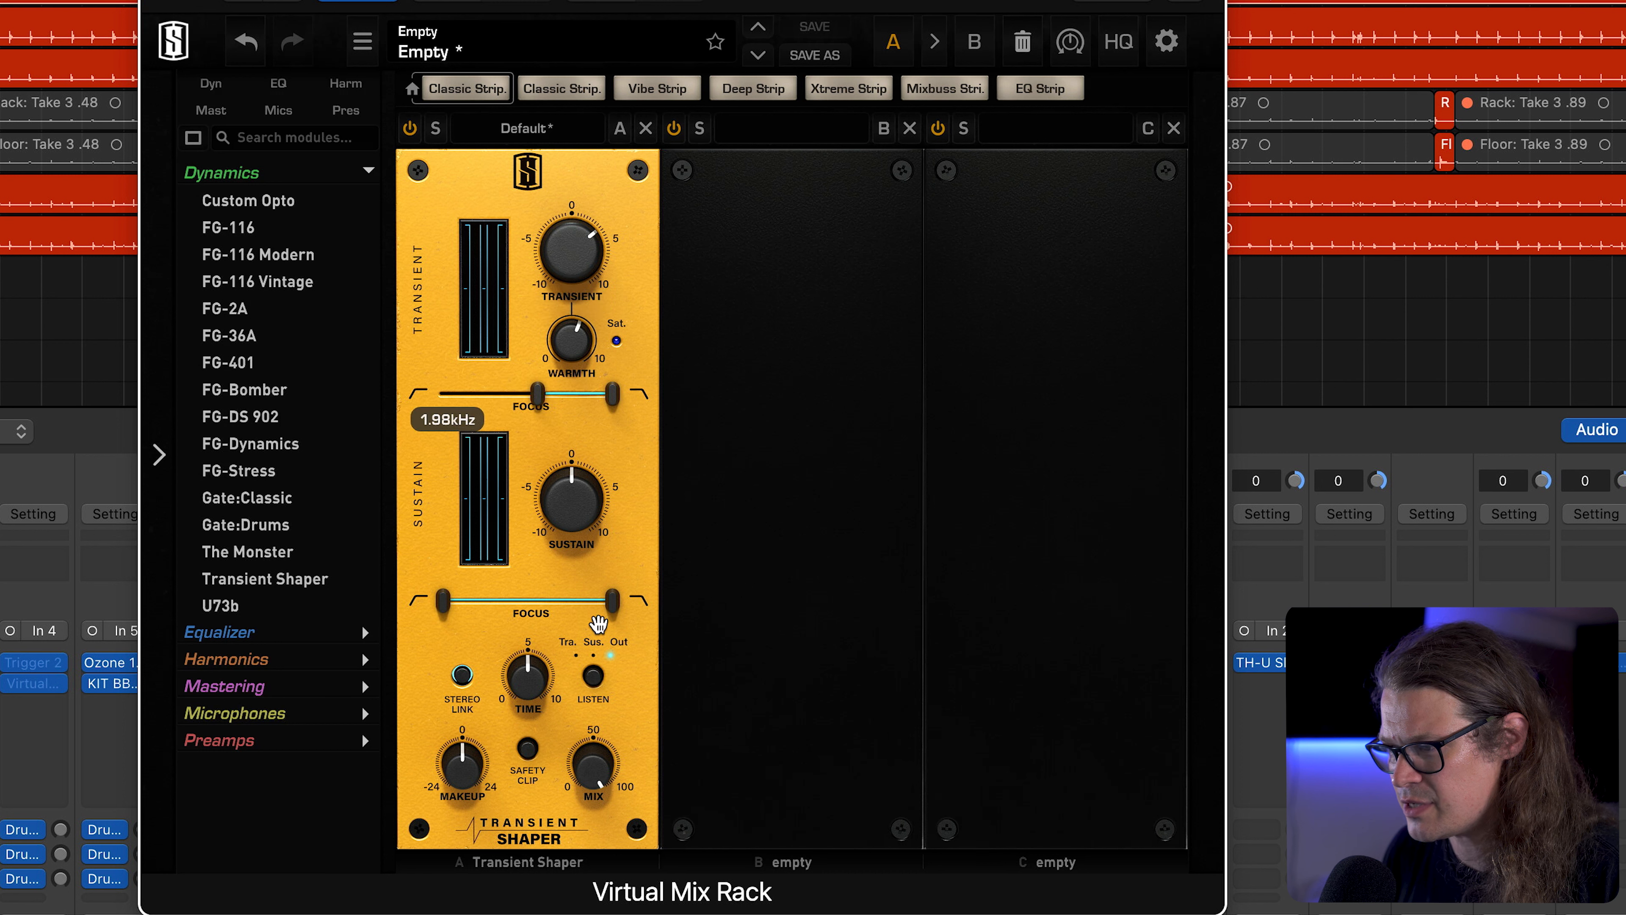
Raise Sustain to about 10 and set the sustain Focus high limit to 938 Hz
{"action": "left_click_drag", "start_coordinate": [613, 600], "coordinate": [543, 609]}
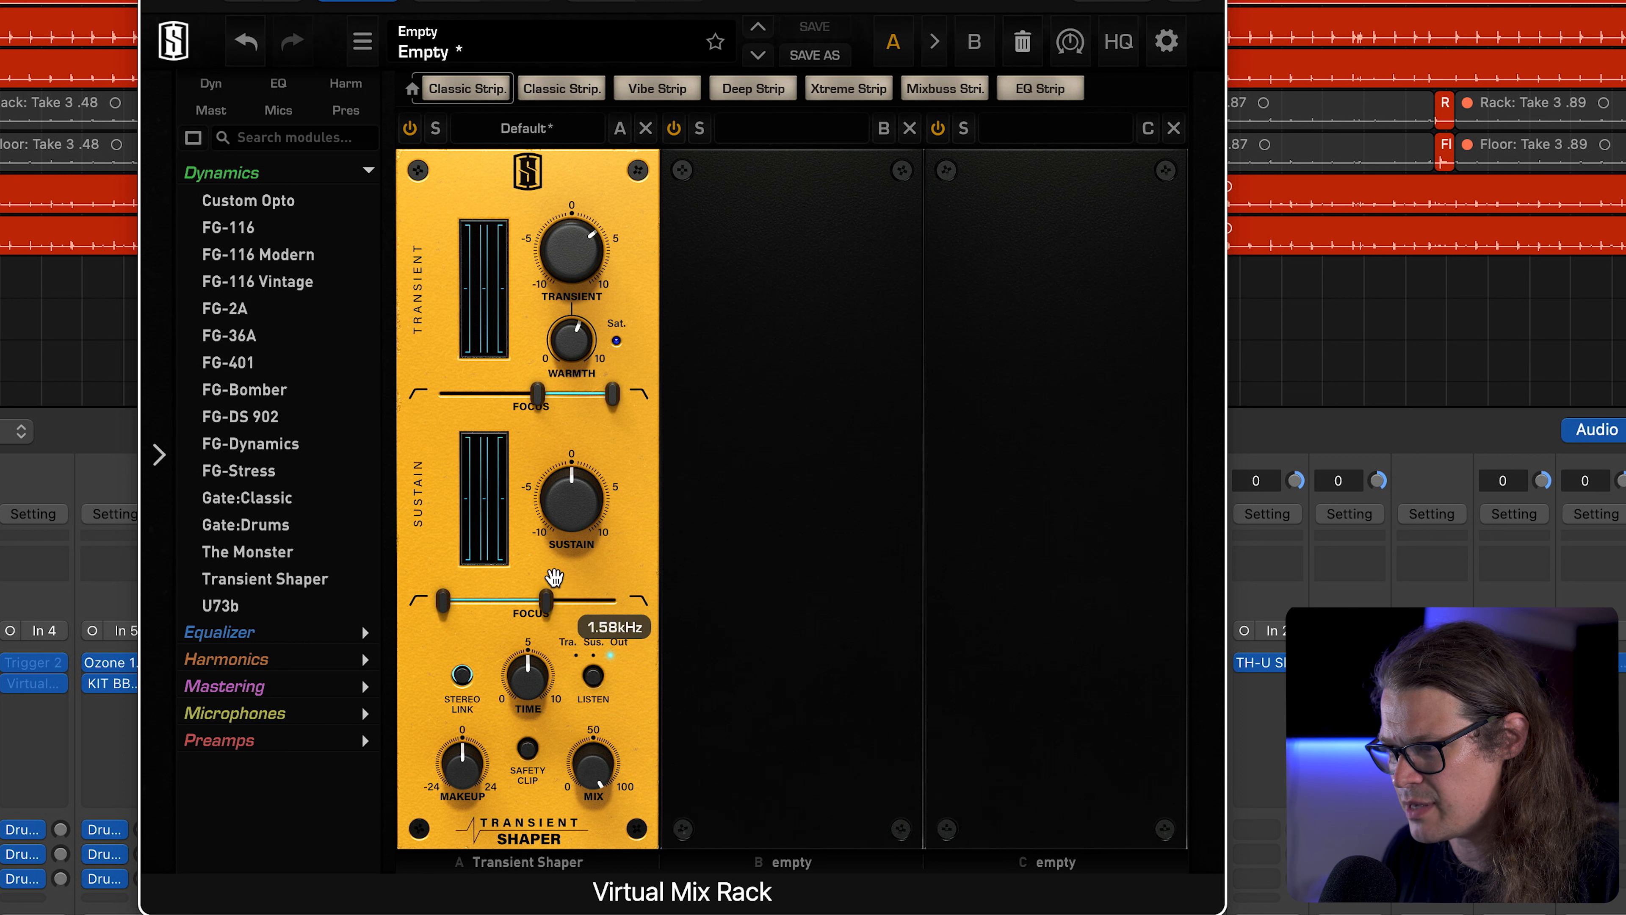
{"action": "mouse_move", "coordinate": [558, 507]}
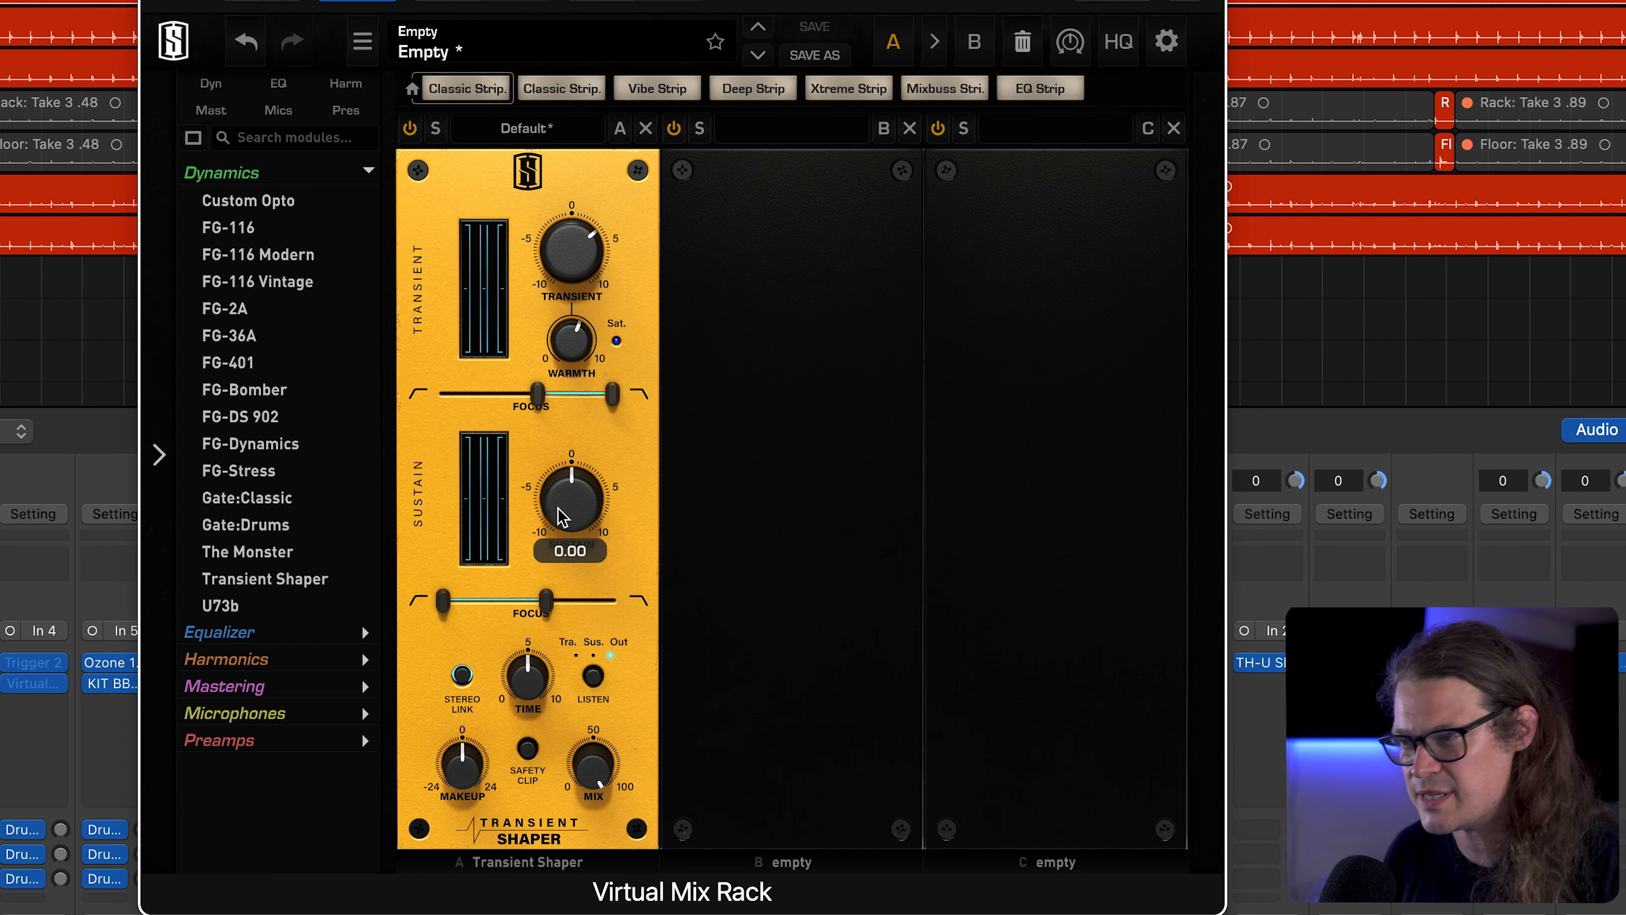
{"action": "left_click_drag", "start_coordinate": [571, 518], "coordinate": [587, 360]}
{"action": "left_click_drag", "start_coordinate": [547, 604], "coordinate": [531, 603]}
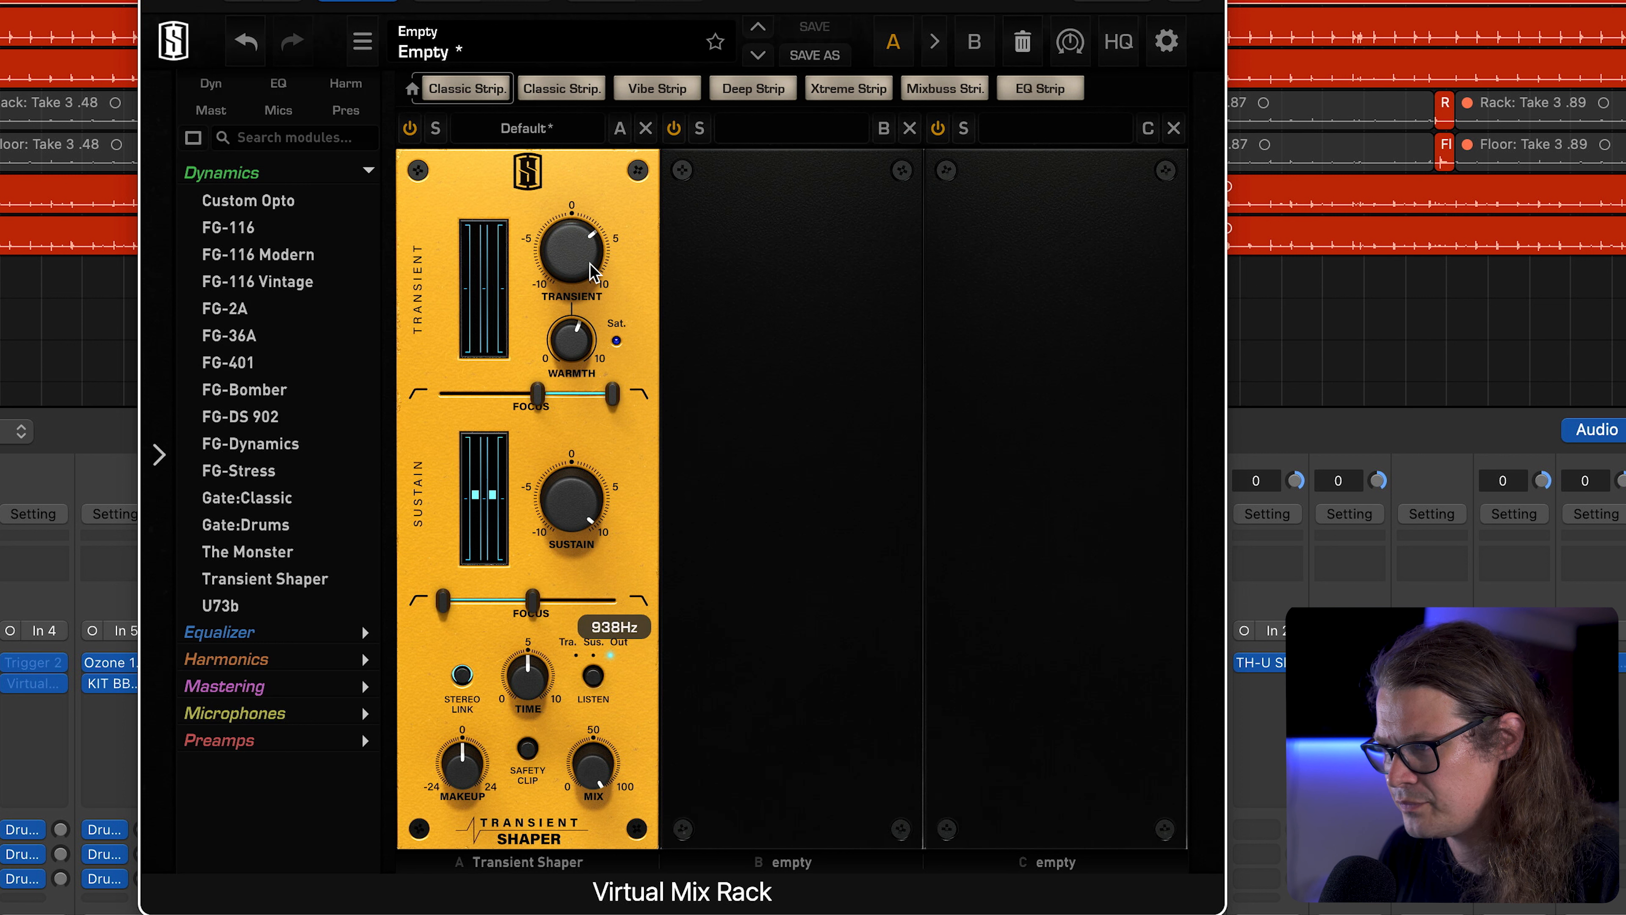
Raise the Transient amount to about 5
{"action": "left_click", "coordinate": [592, 250]}
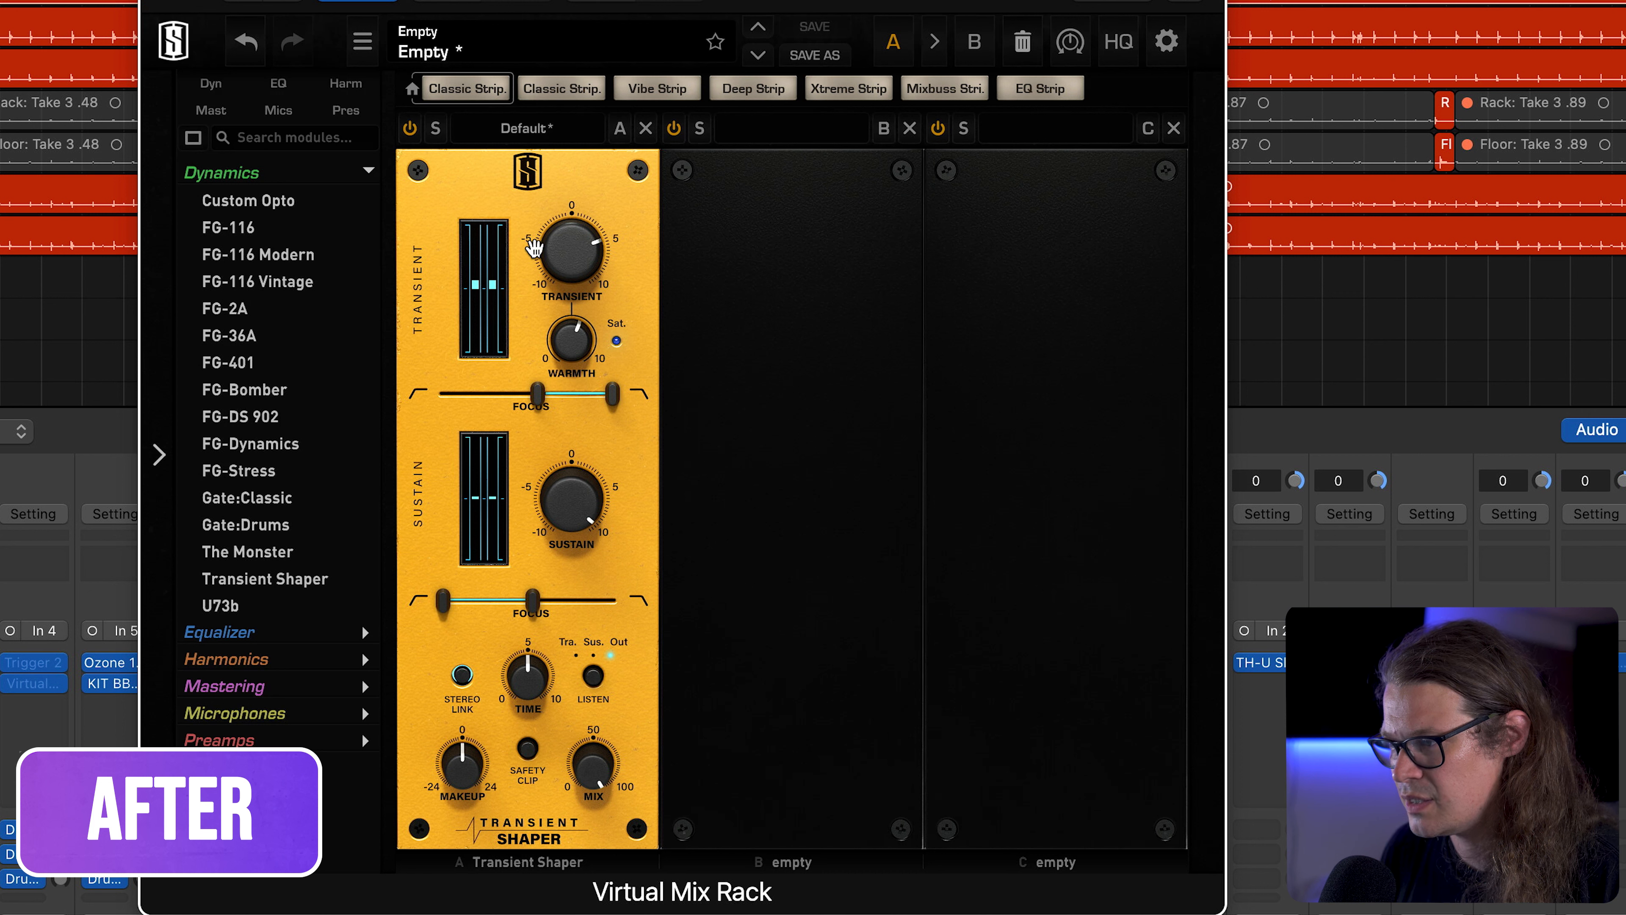
{"action": "left_click", "coordinate": [614, 338]}
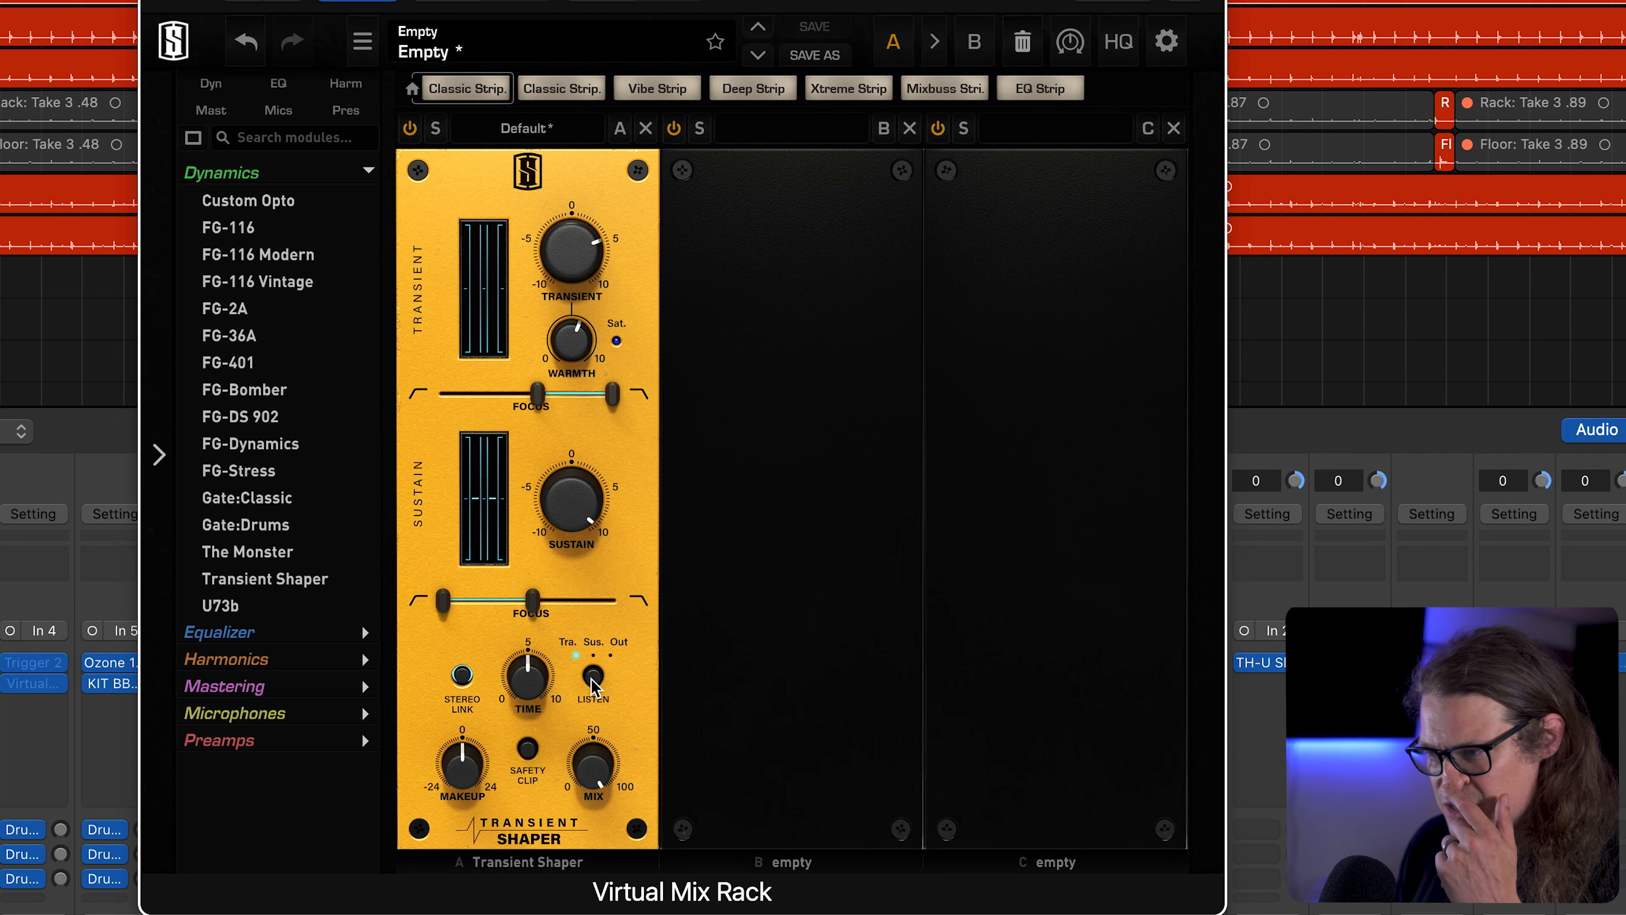
Listen to the transient and sustain signals separately while trying Time at 6.22 and 2.12
{"action": "mouse_move", "coordinate": [539, 684]}
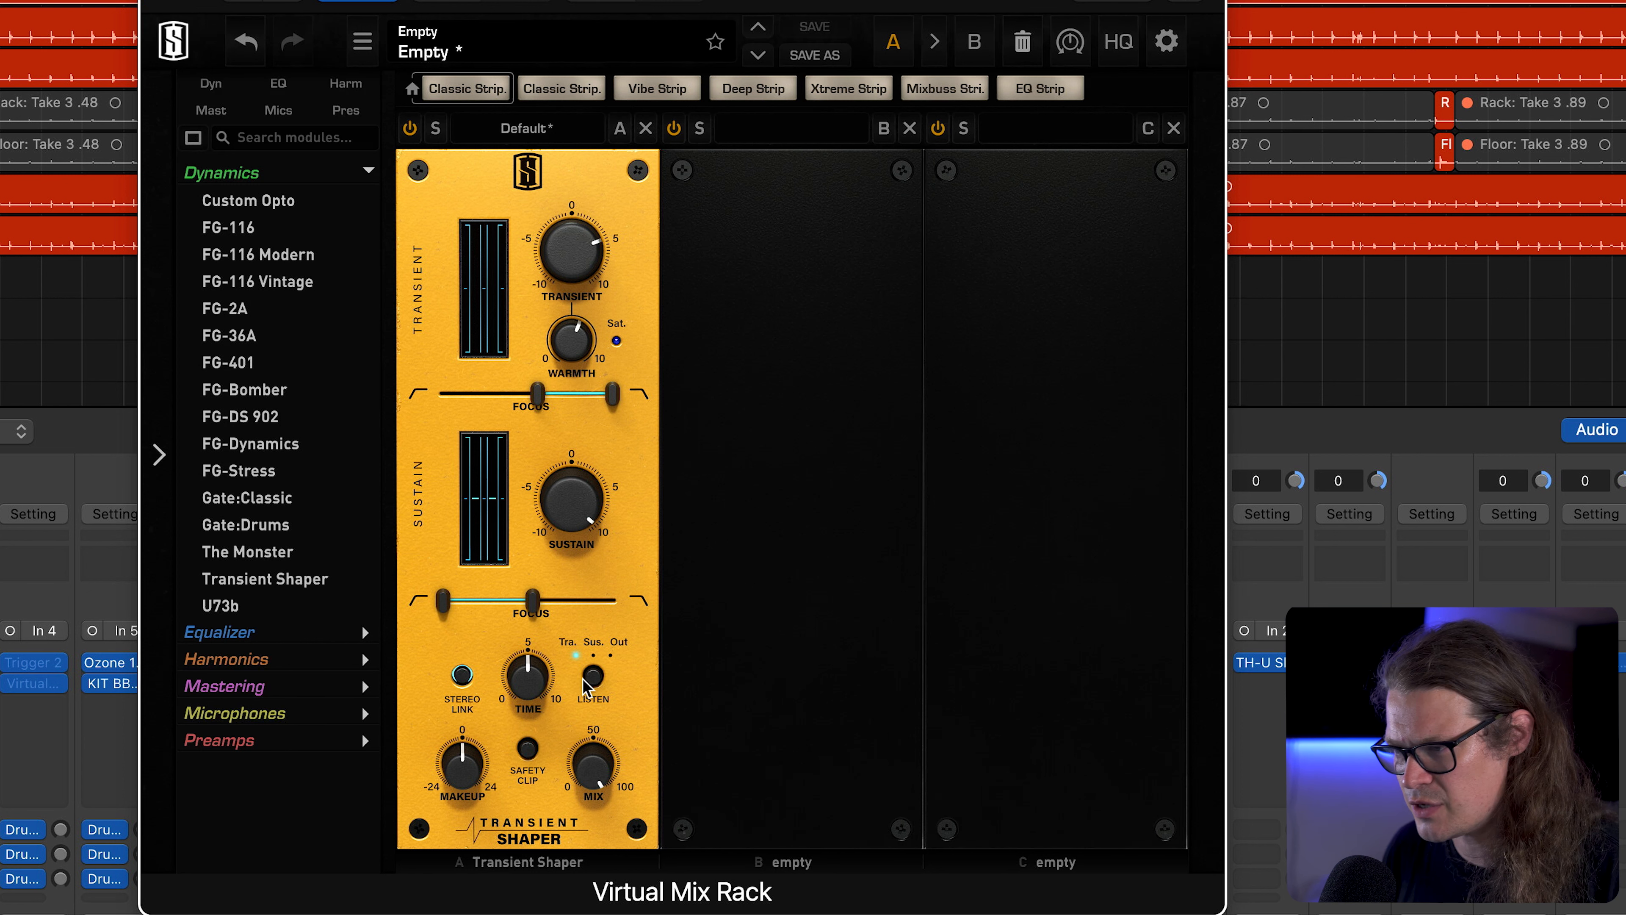
{"action": "left_click_drag", "start_coordinate": [527, 687], "coordinate": [532, 663]}
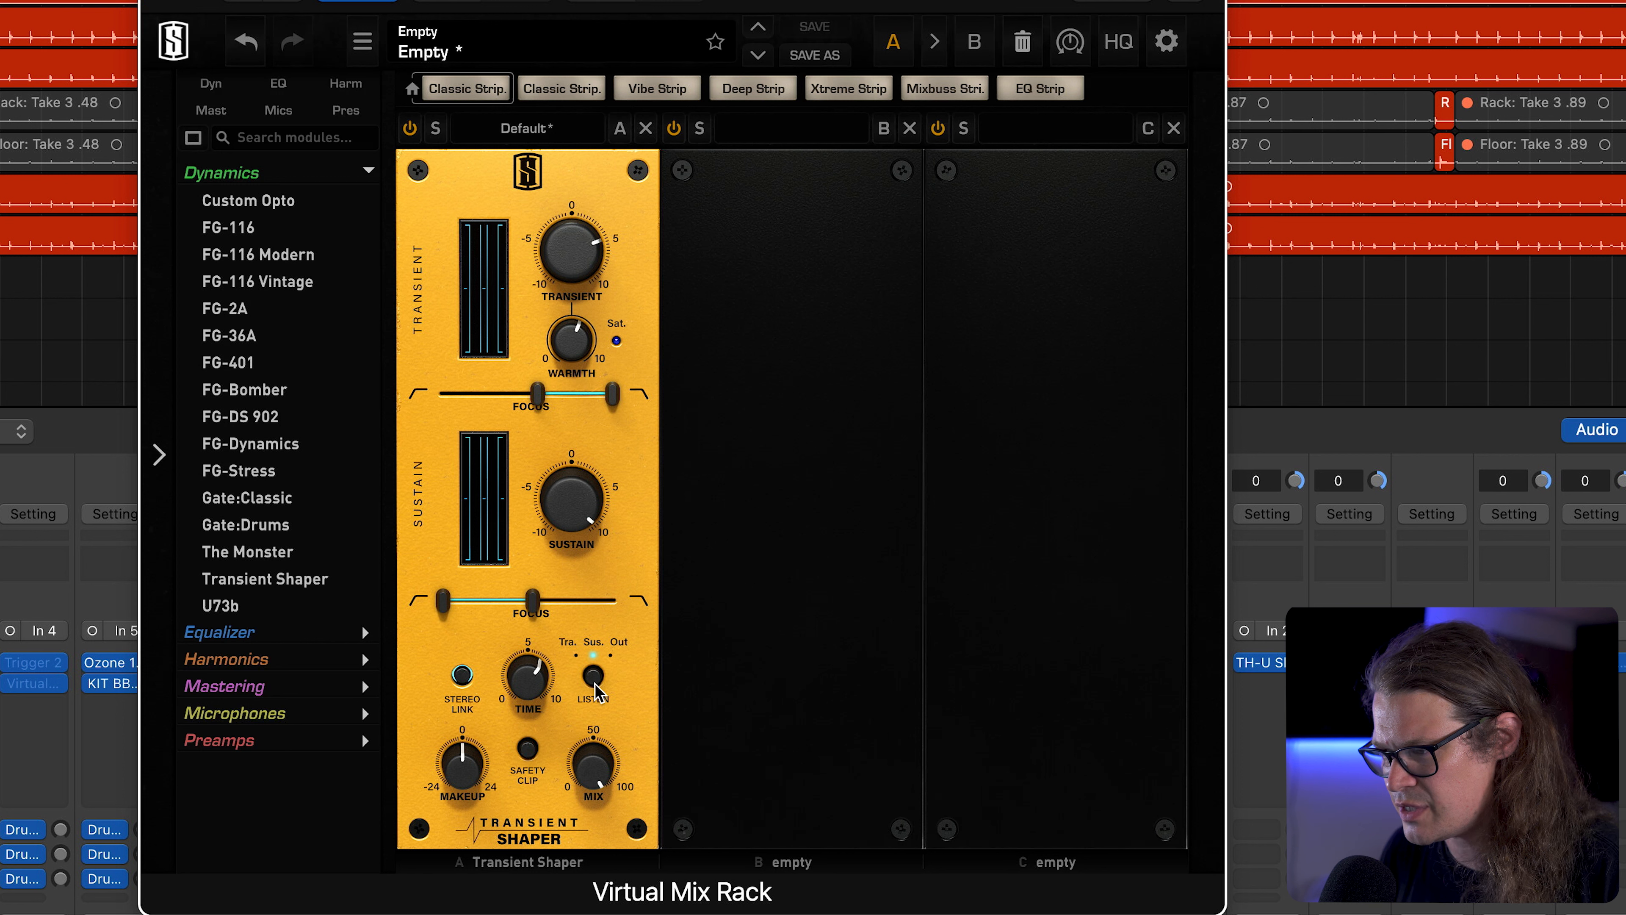
{"action": "mouse_move", "coordinate": [529, 694]}
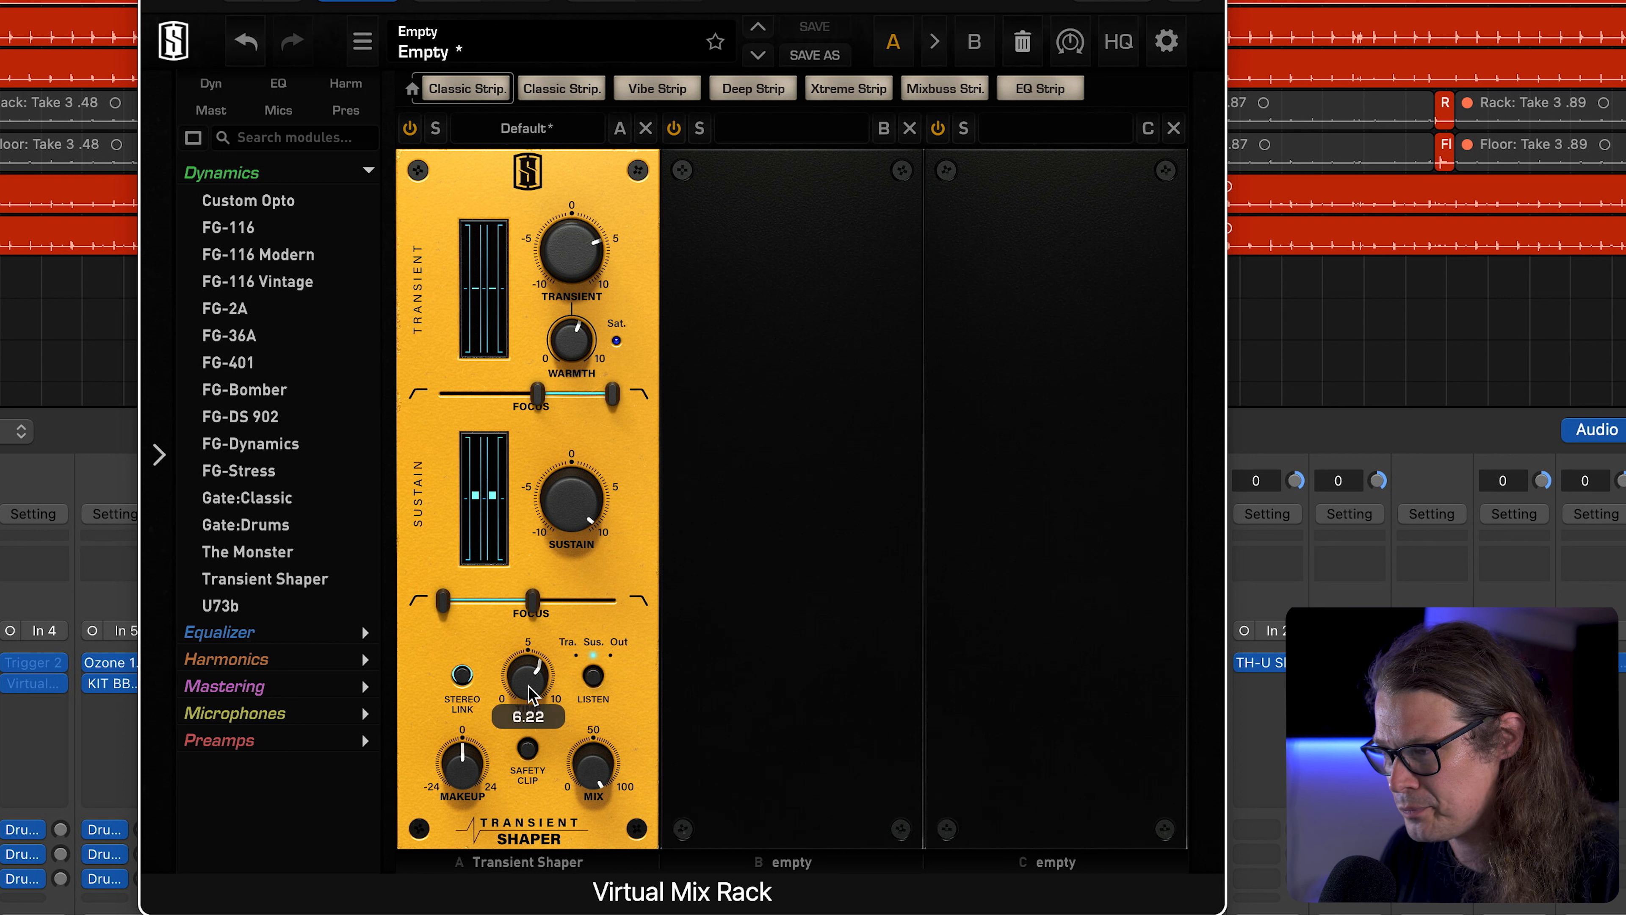
{"action": "left_click_drag", "start_coordinate": [528, 675], "coordinate": [538, 859]}
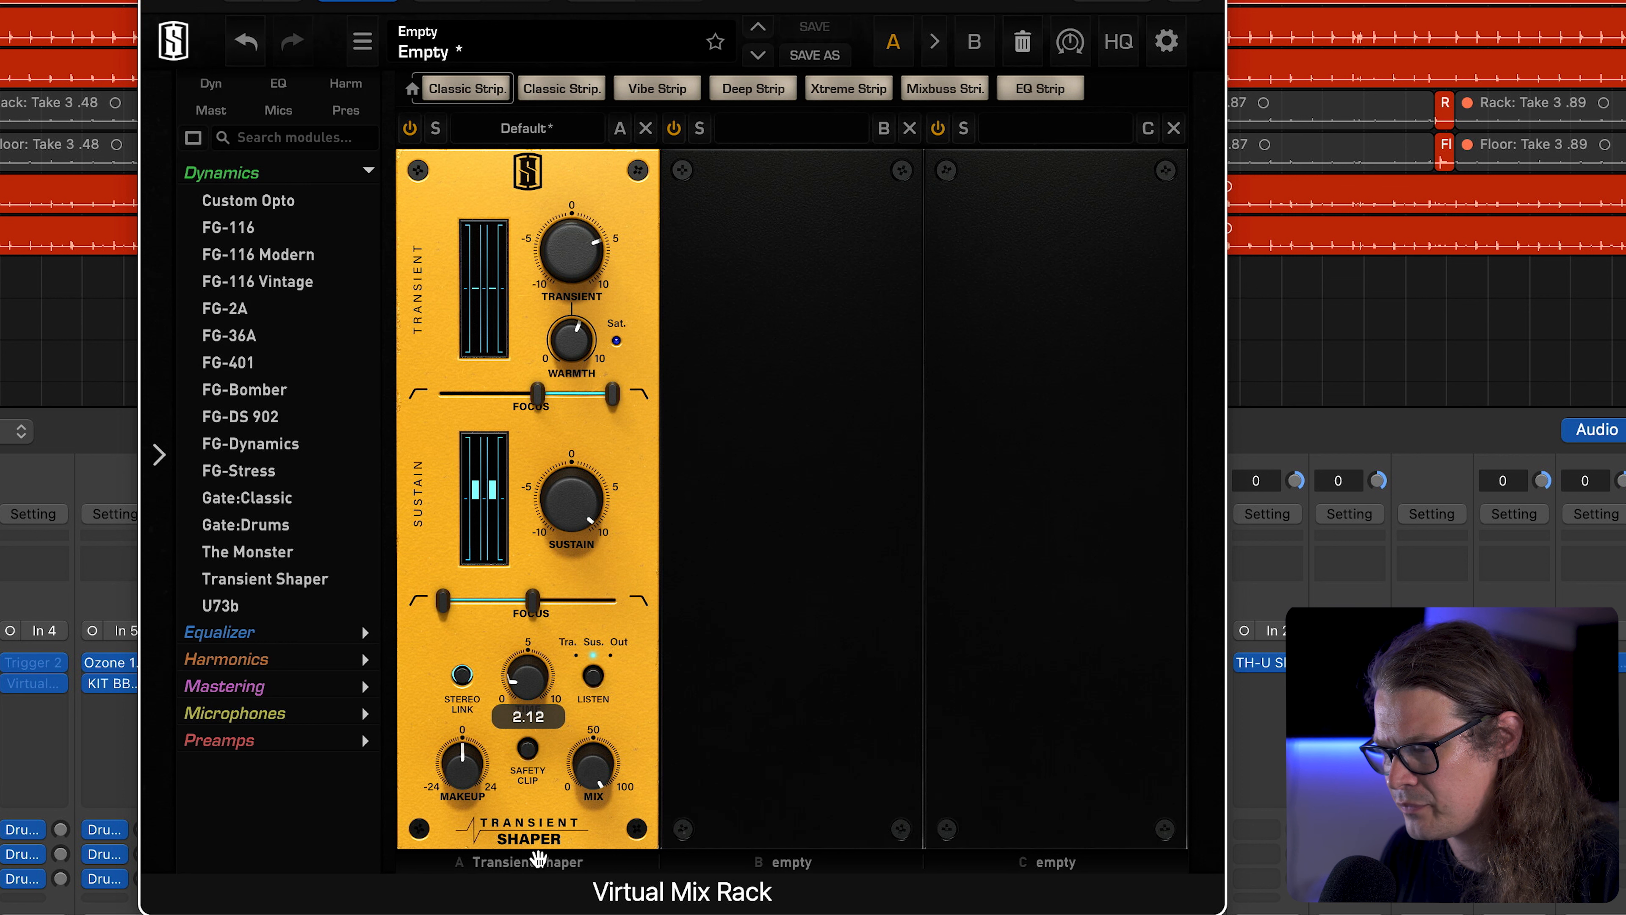
{"action": "left_click", "coordinate": [593, 678]}
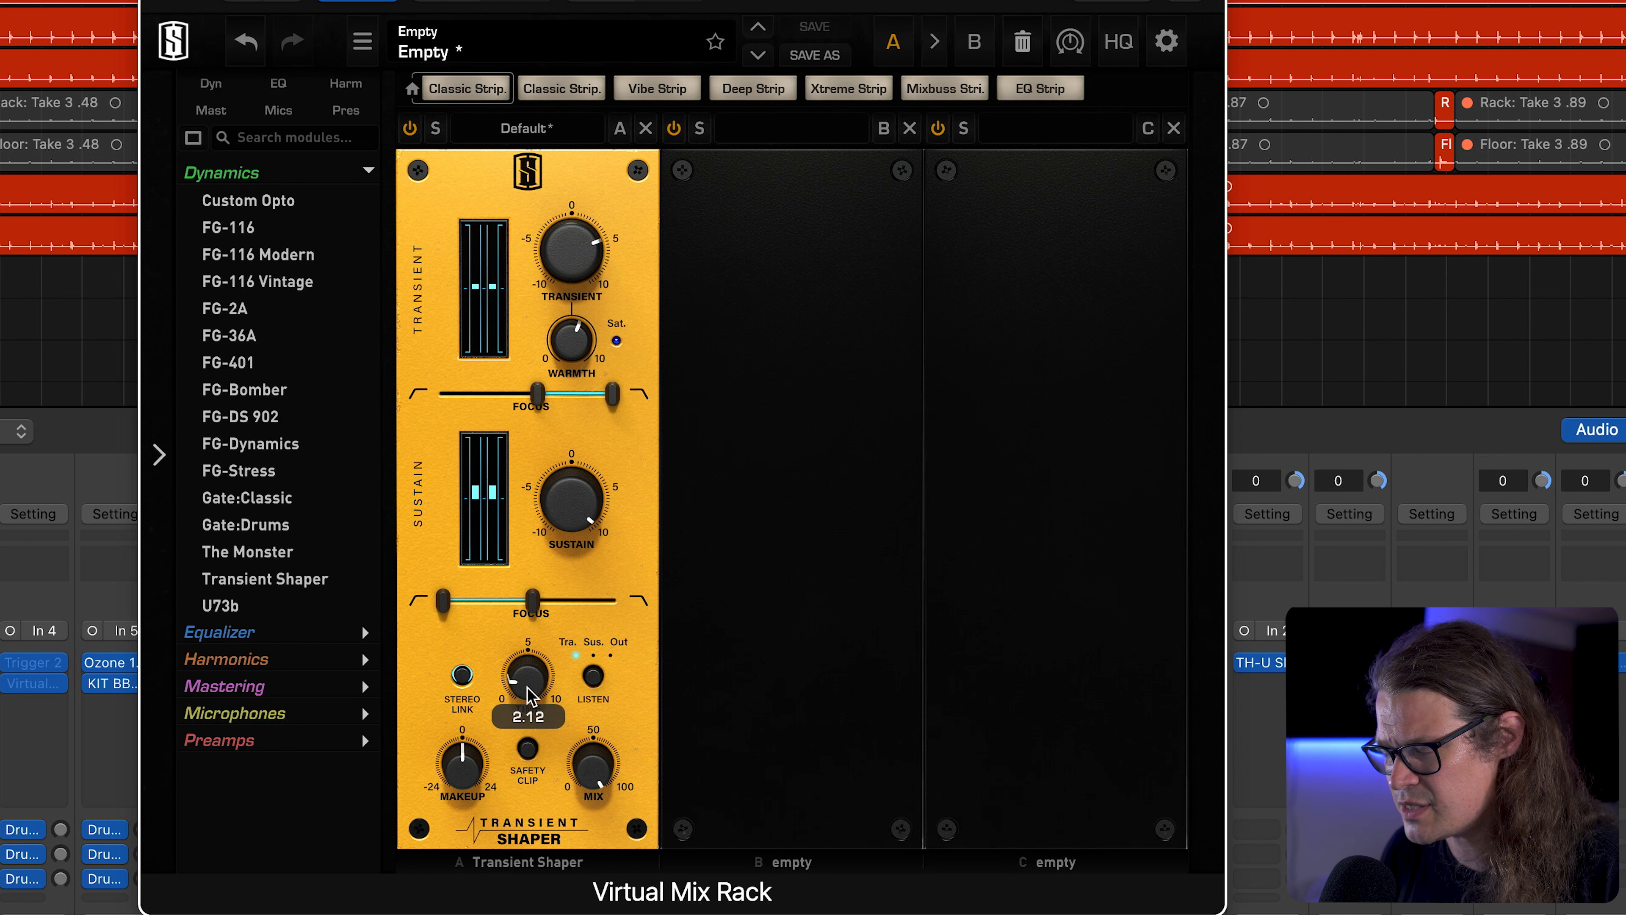
Set the Transient Shaper's Time to about 3 and return Listen to Out
{"action": "left_click_drag", "start_coordinate": [524, 693], "coordinate": [552, 670]}
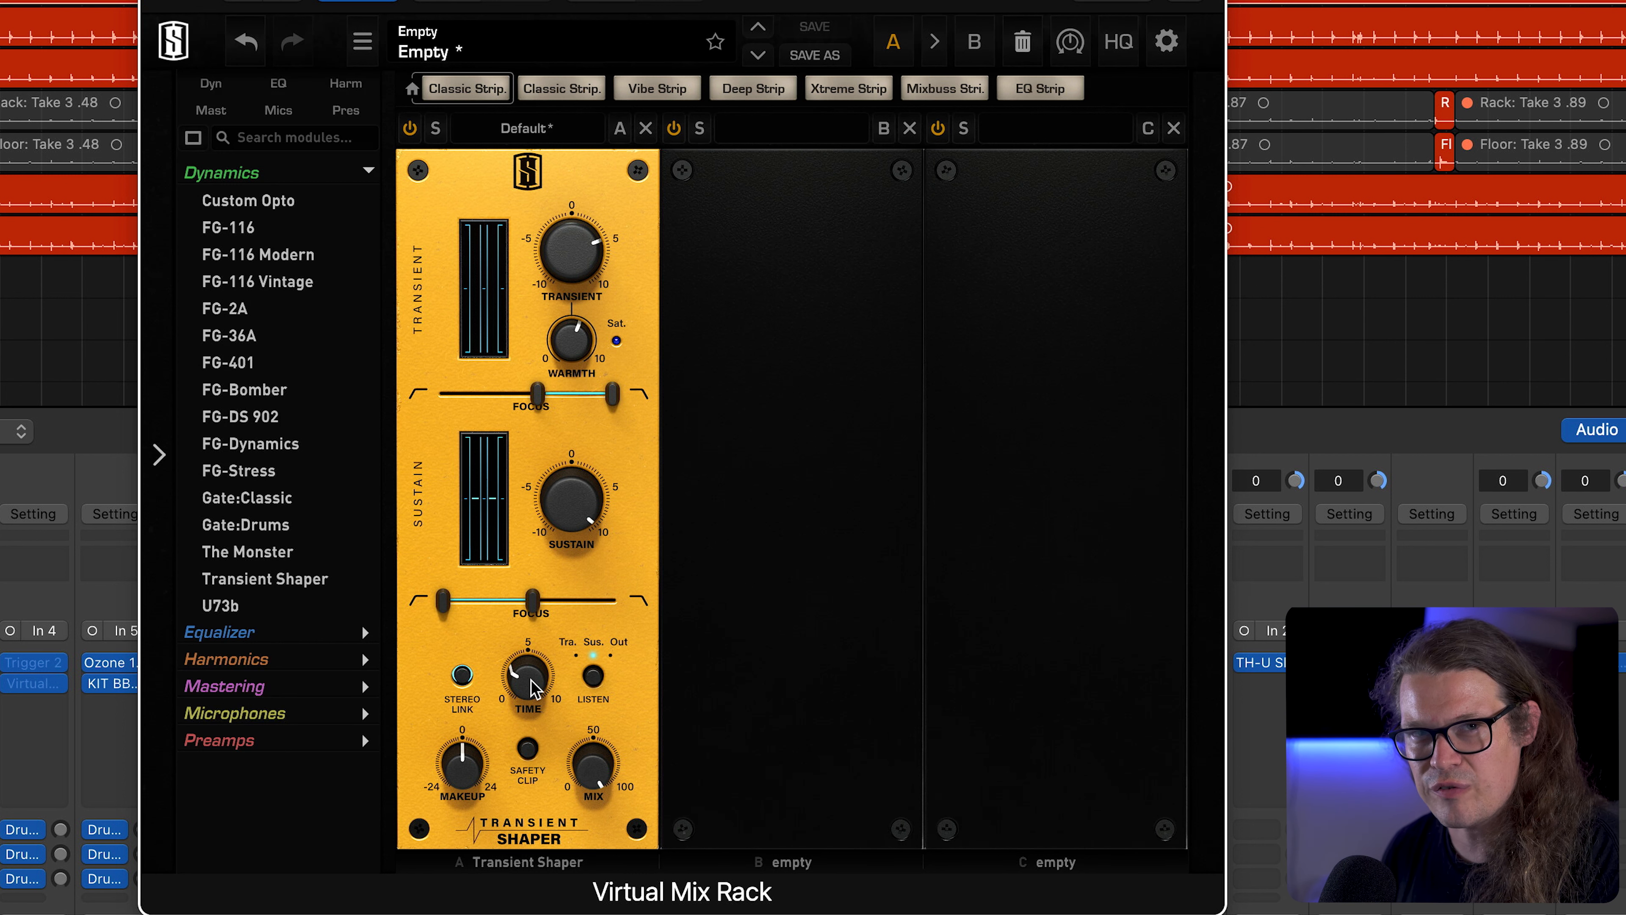
{"action": "left_click", "coordinate": [593, 676]}
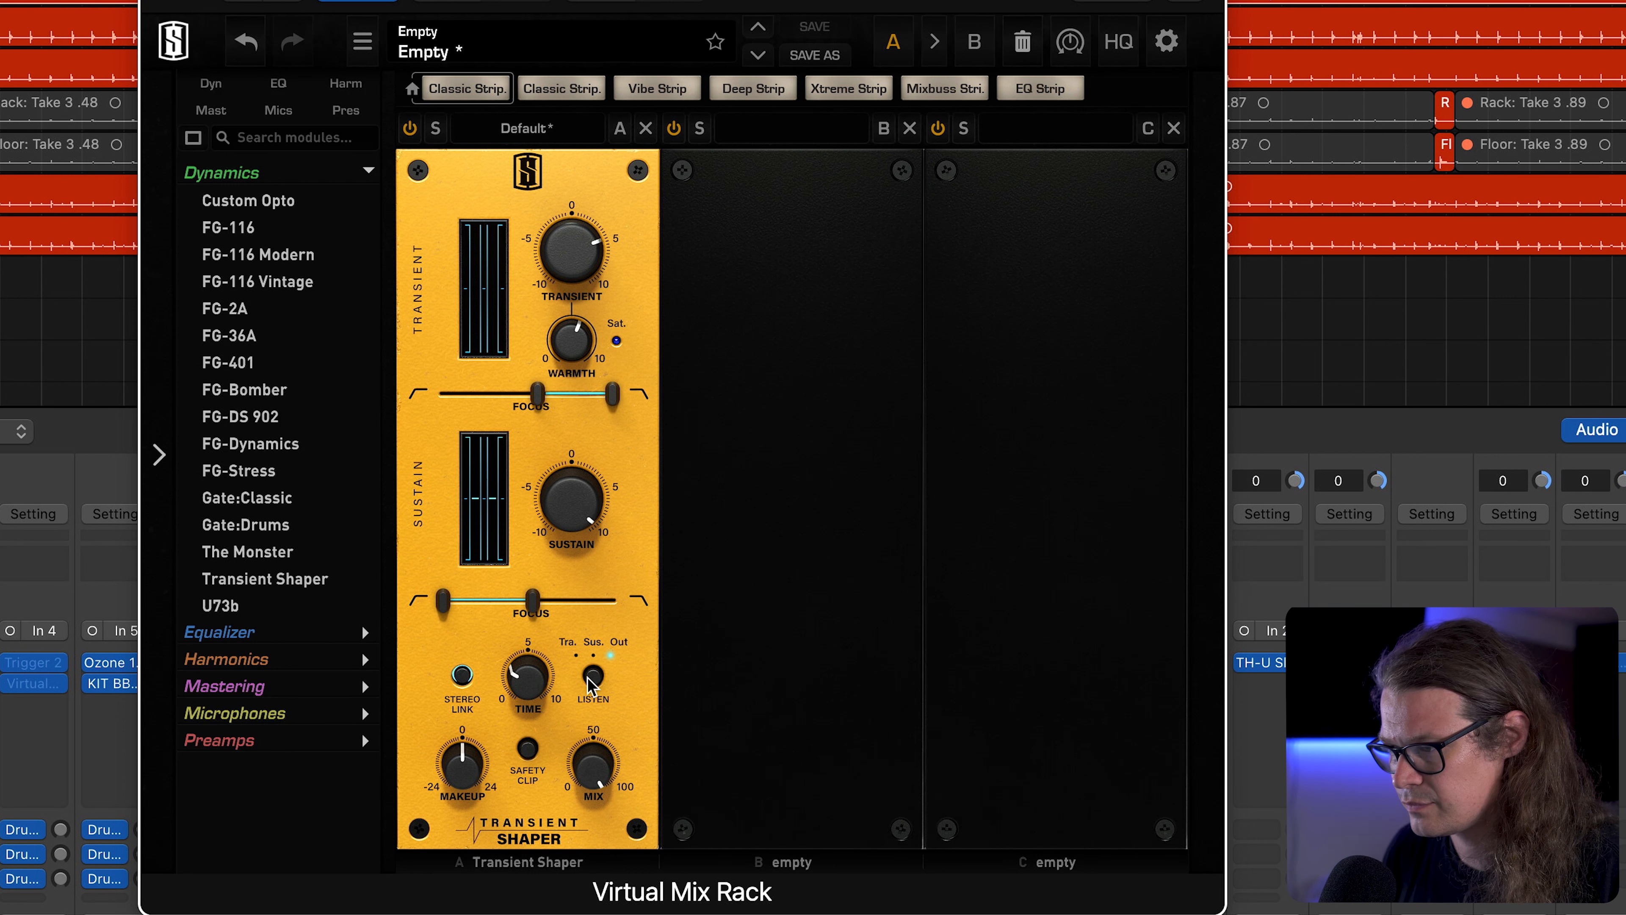
Raise the Transient amount to about 10 and toggle the Safety Clip
{"action": "left_click_drag", "start_coordinate": [570, 249], "coordinate": [583, 159]}
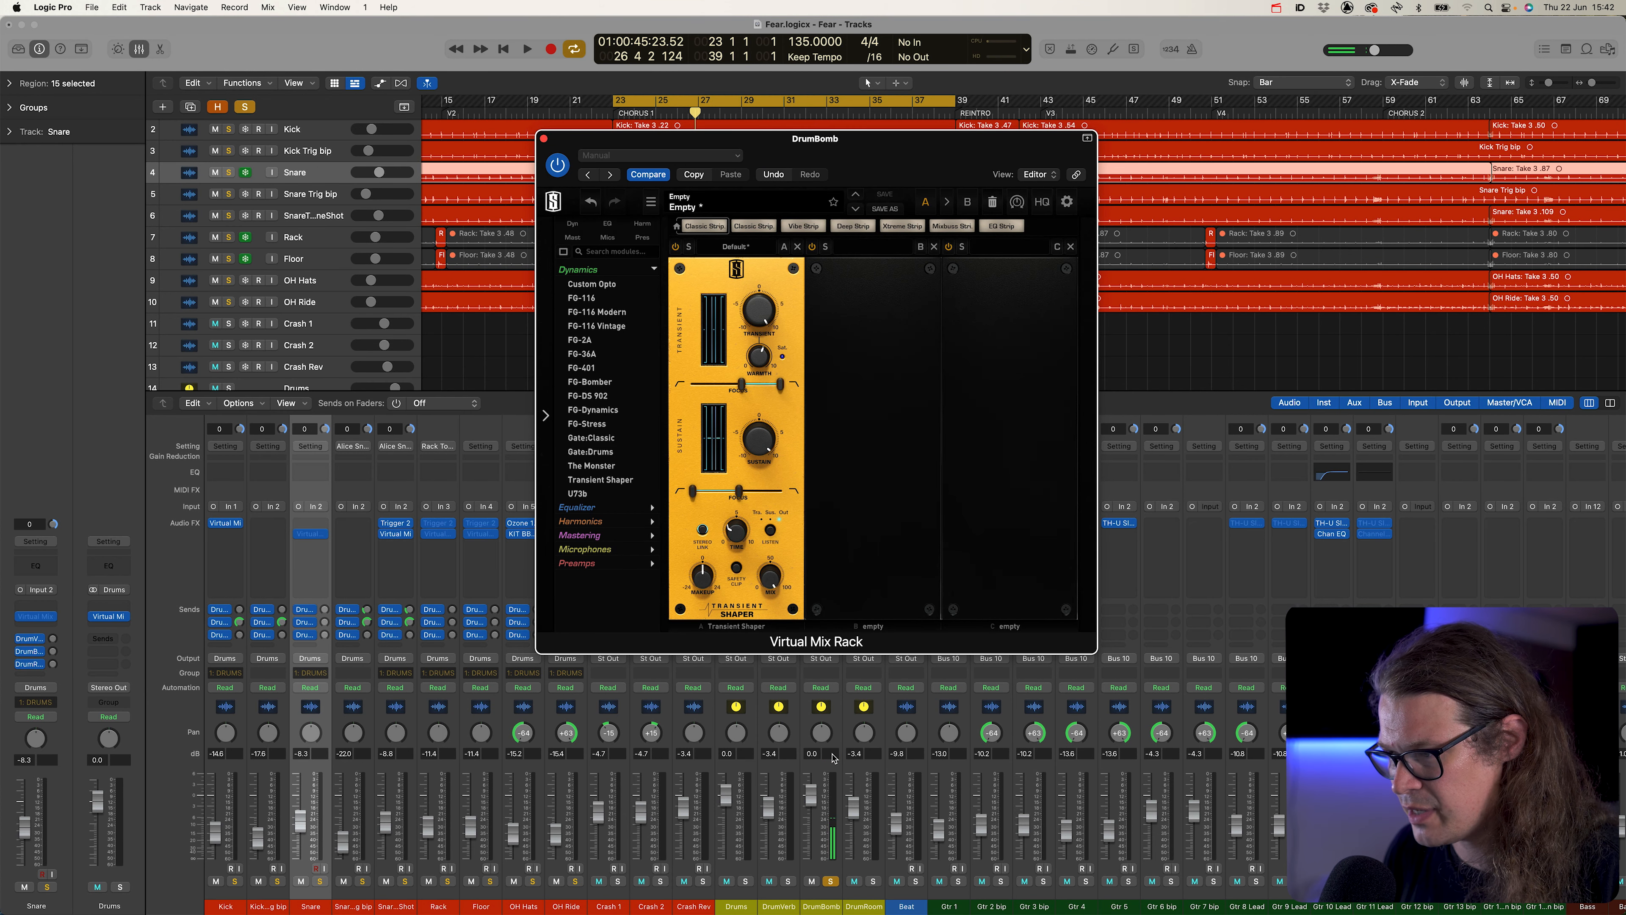
{"action": "left_click", "coordinate": [737, 568]}
Lower the Makeup gain to about -1.7 dB during loop playback and reset the DrumBomb channel's peak level
{"action": "key", "text": "space"}
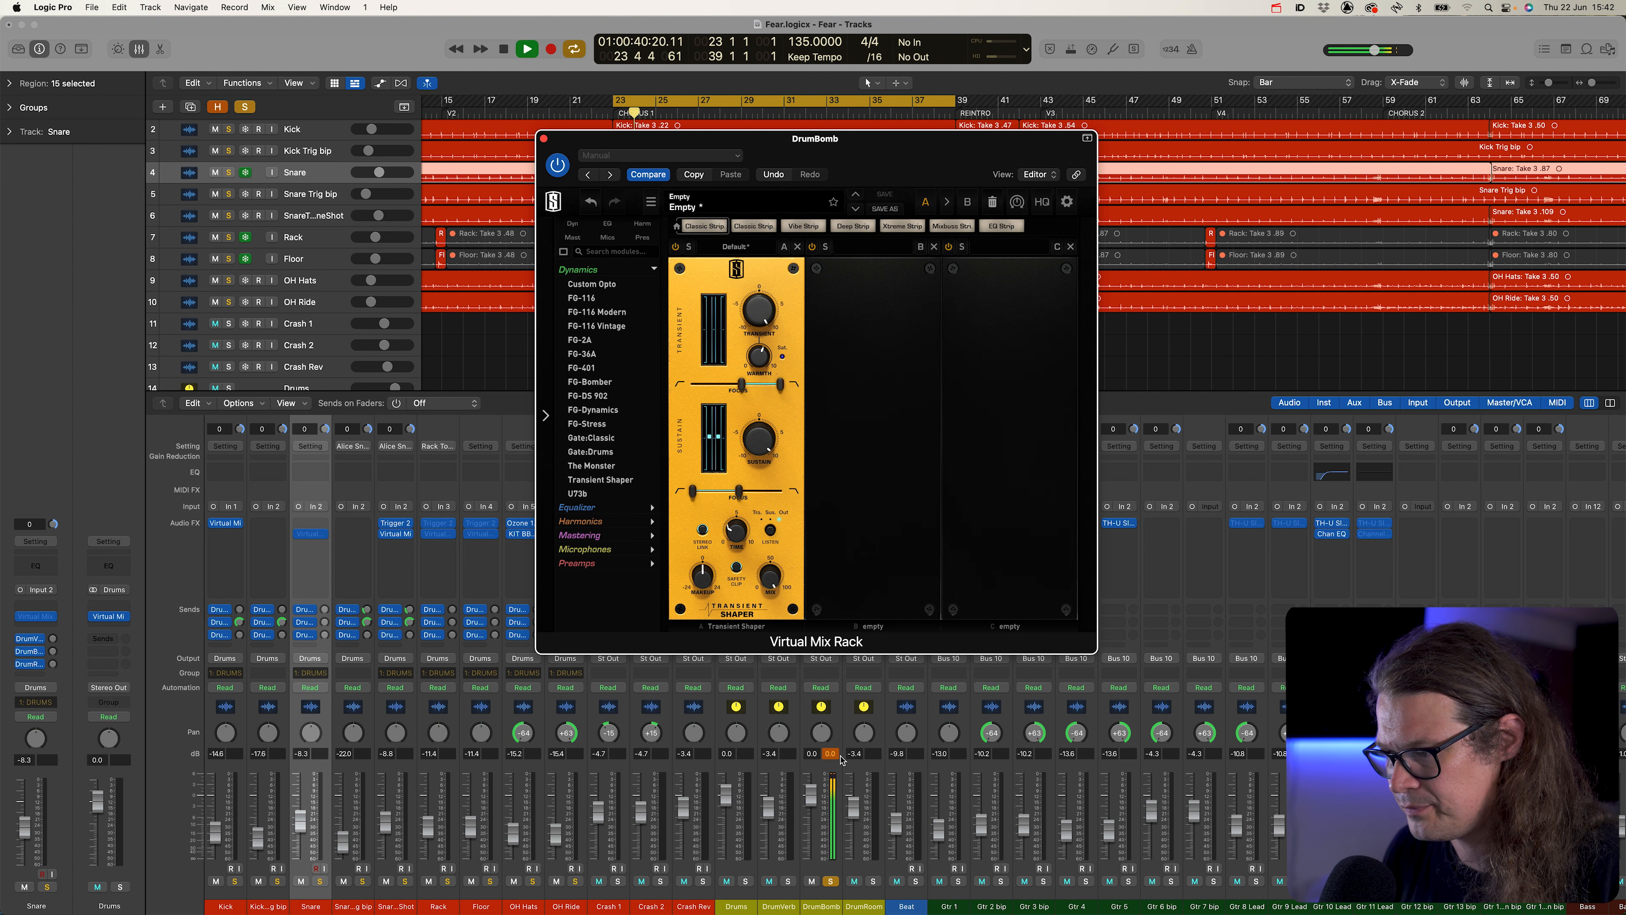
{"action": "mouse_move", "coordinate": [704, 582]}
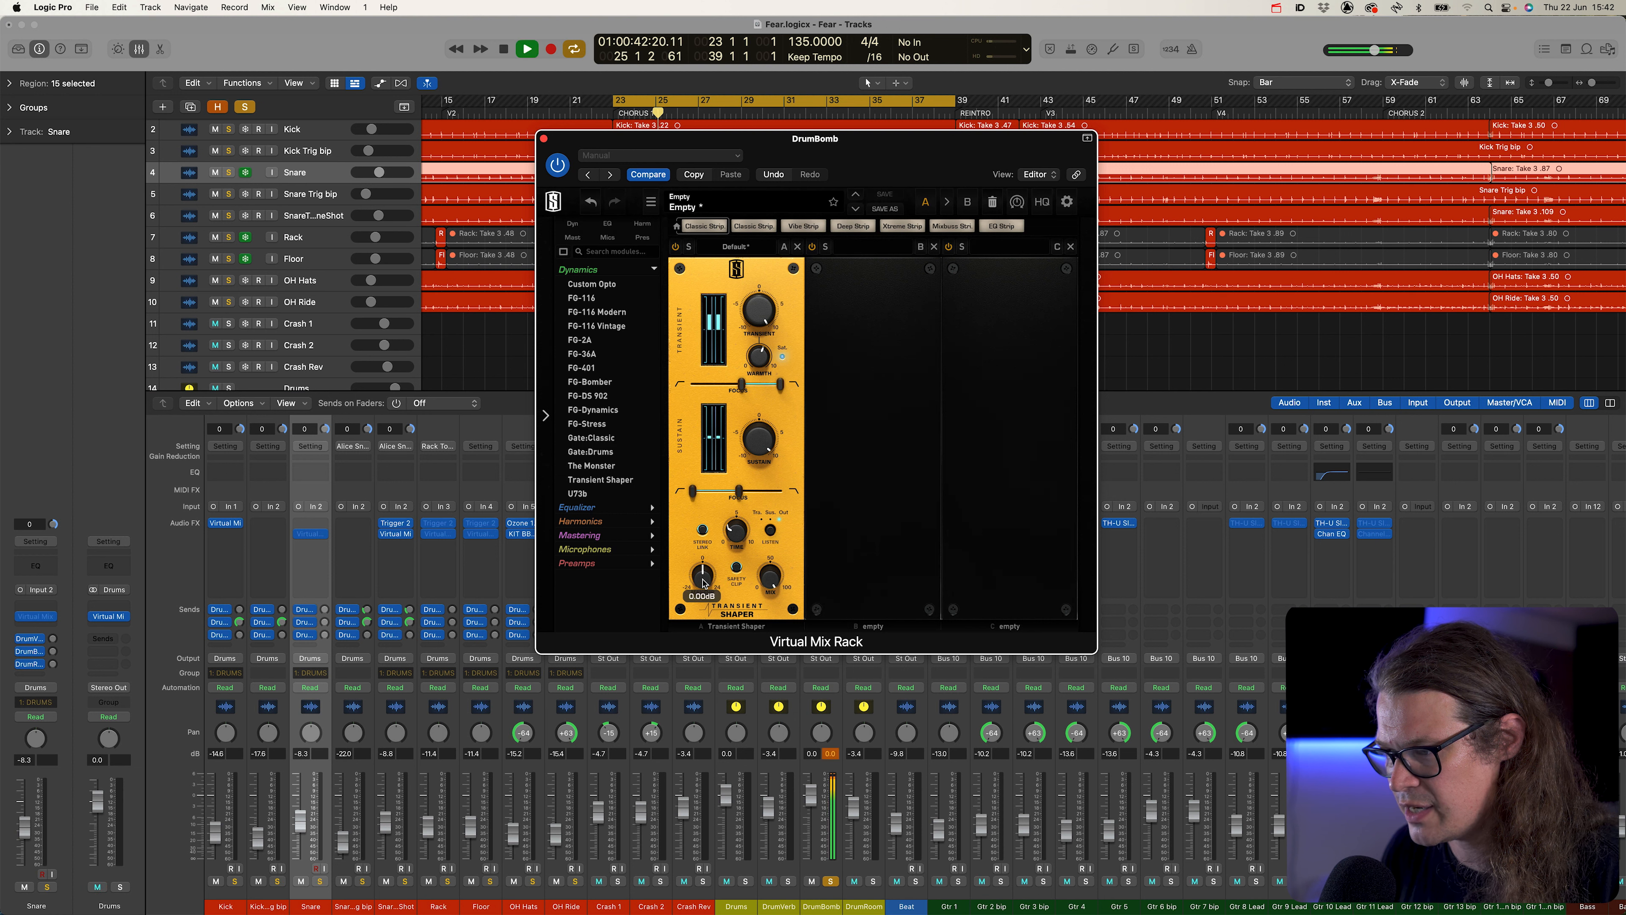
{"action": "left_click_drag", "start_coordinate": [704, 582], "coordinate": [705, 592]}
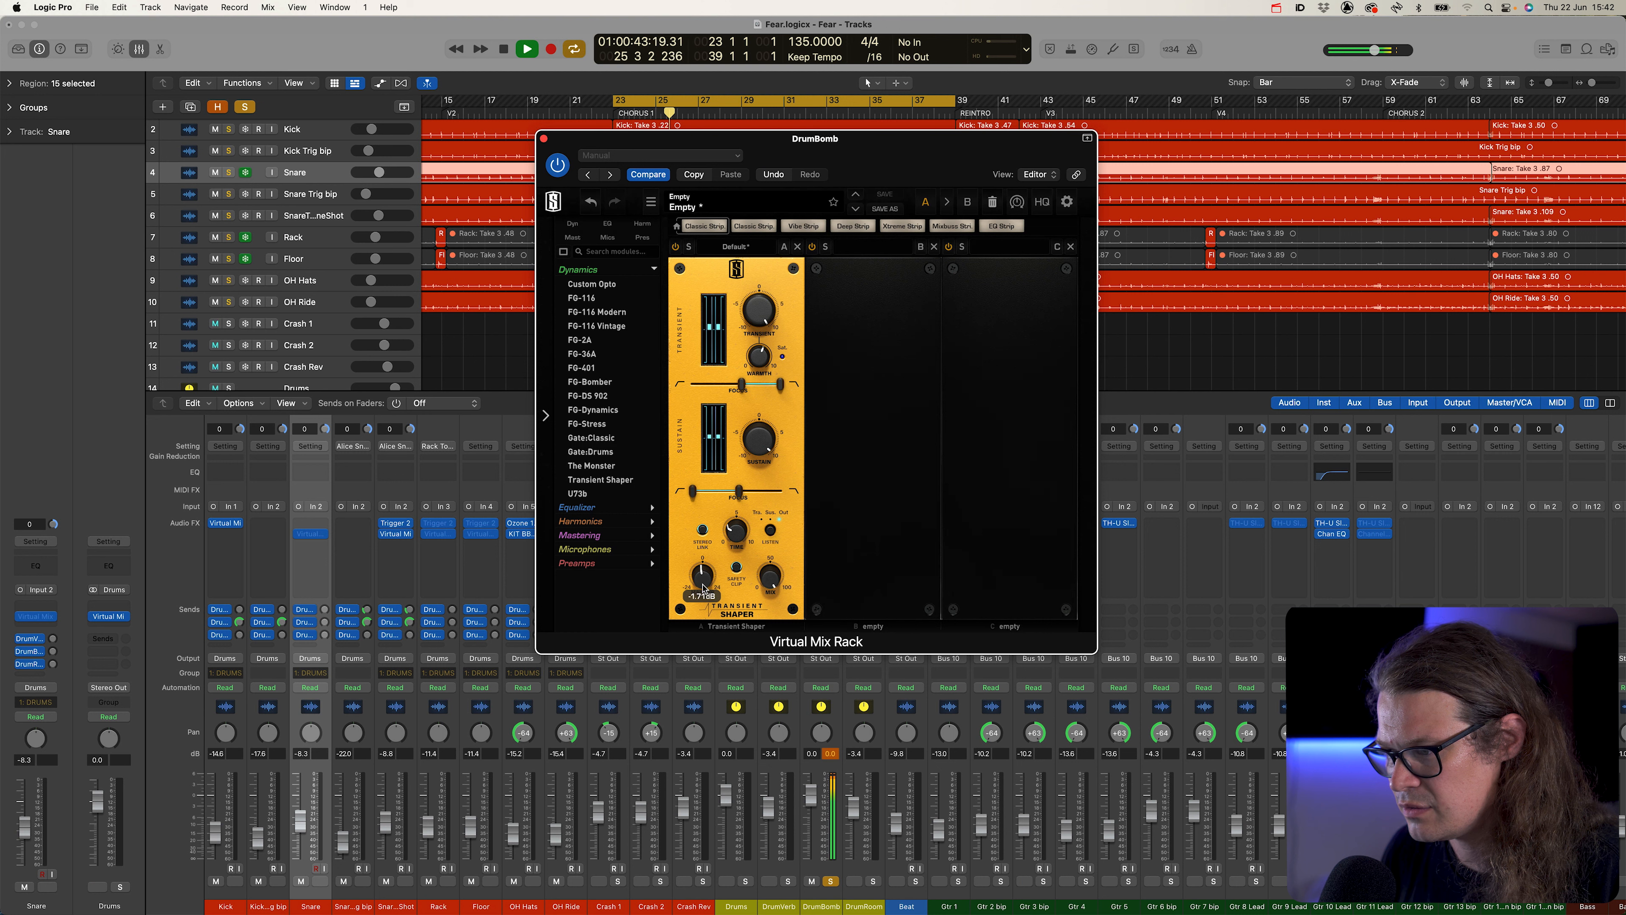
{"action": "left_click", "coordinate": [840, 763]}
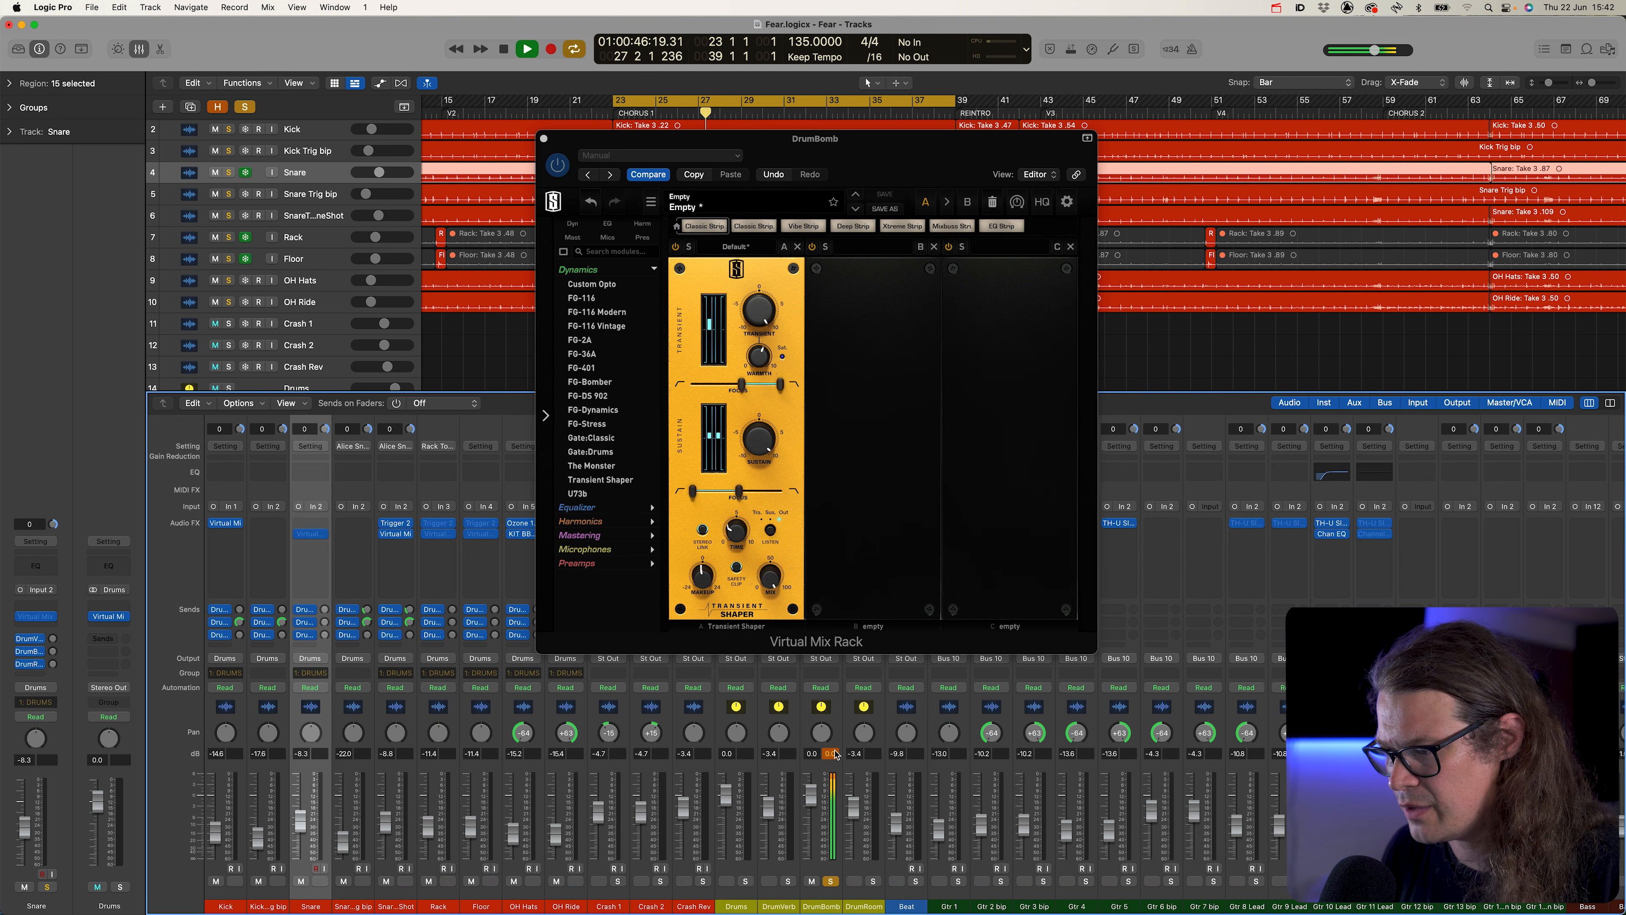
{"action": "left_click", "coordinate": [830, 754]}
{"action": "key", "text": "space"}
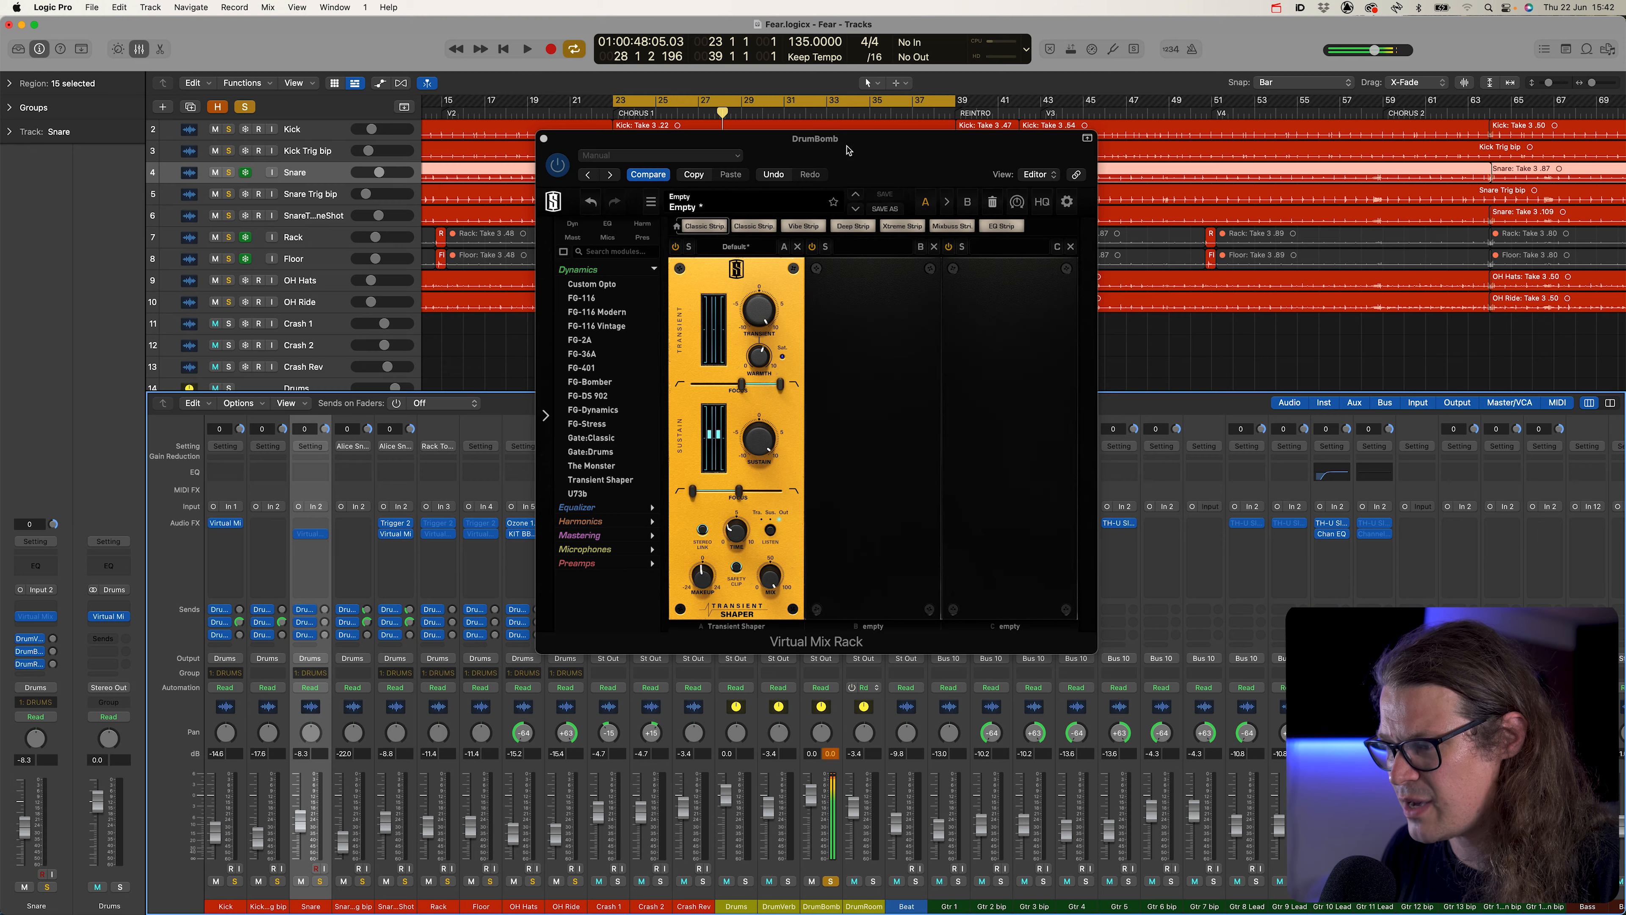
Compare the full mix with the DrumBomb channel muted and unmuted during playback
{"action": "left_click_drag", "start_coordinate": [848, 150], "coordinate": [459, 170]}
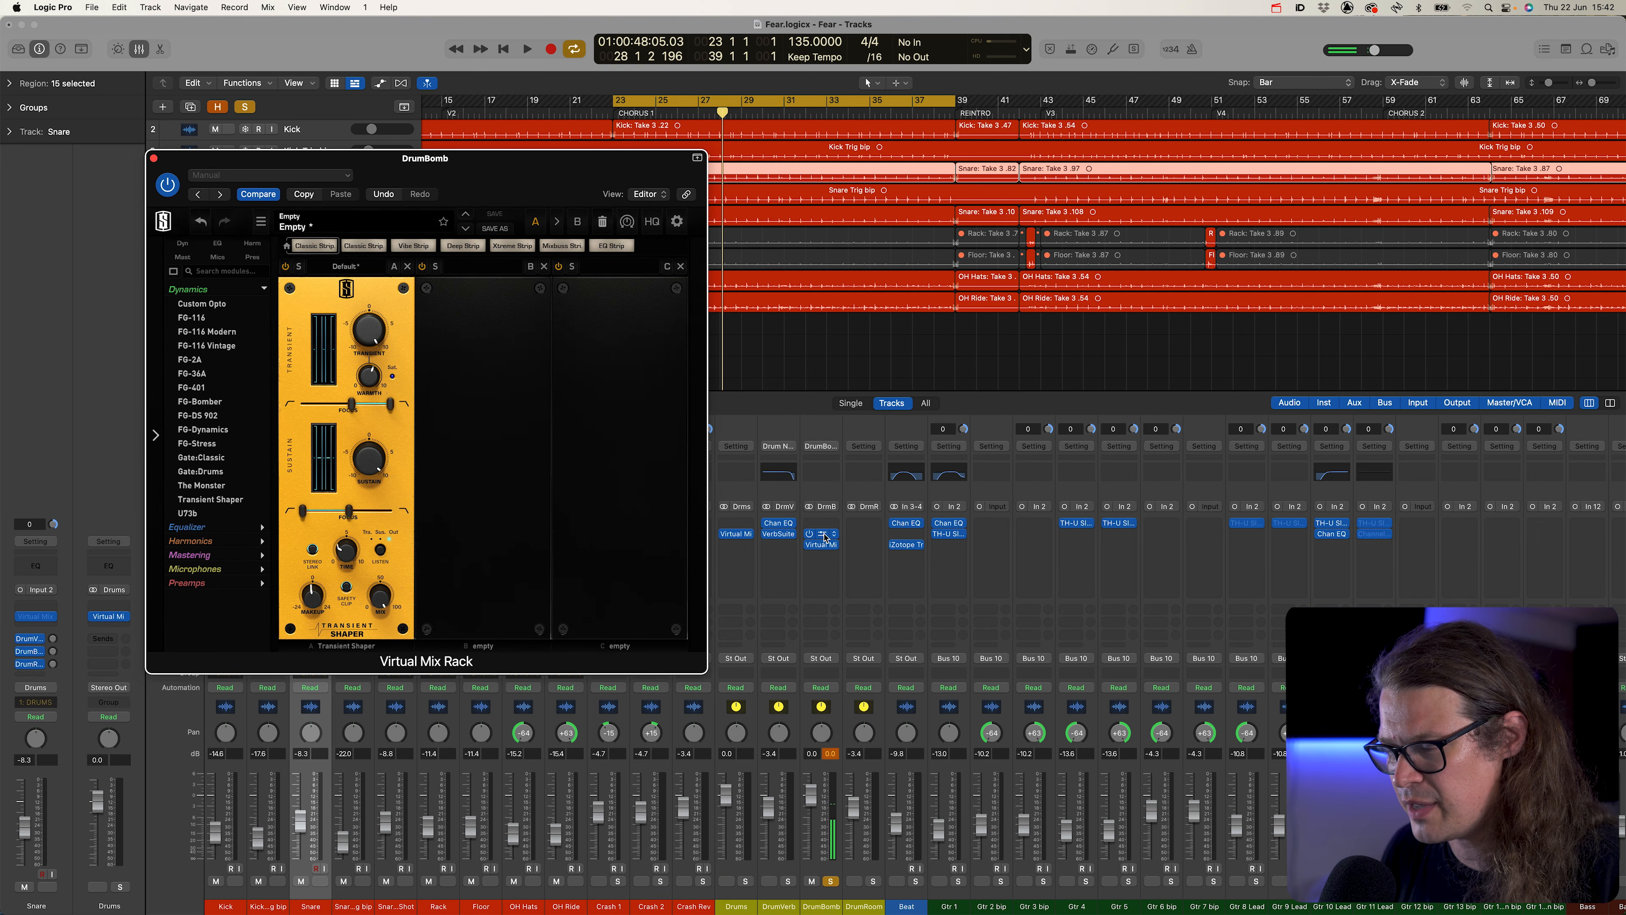
{"action": "left_click", "coordinate": [511, 182]}
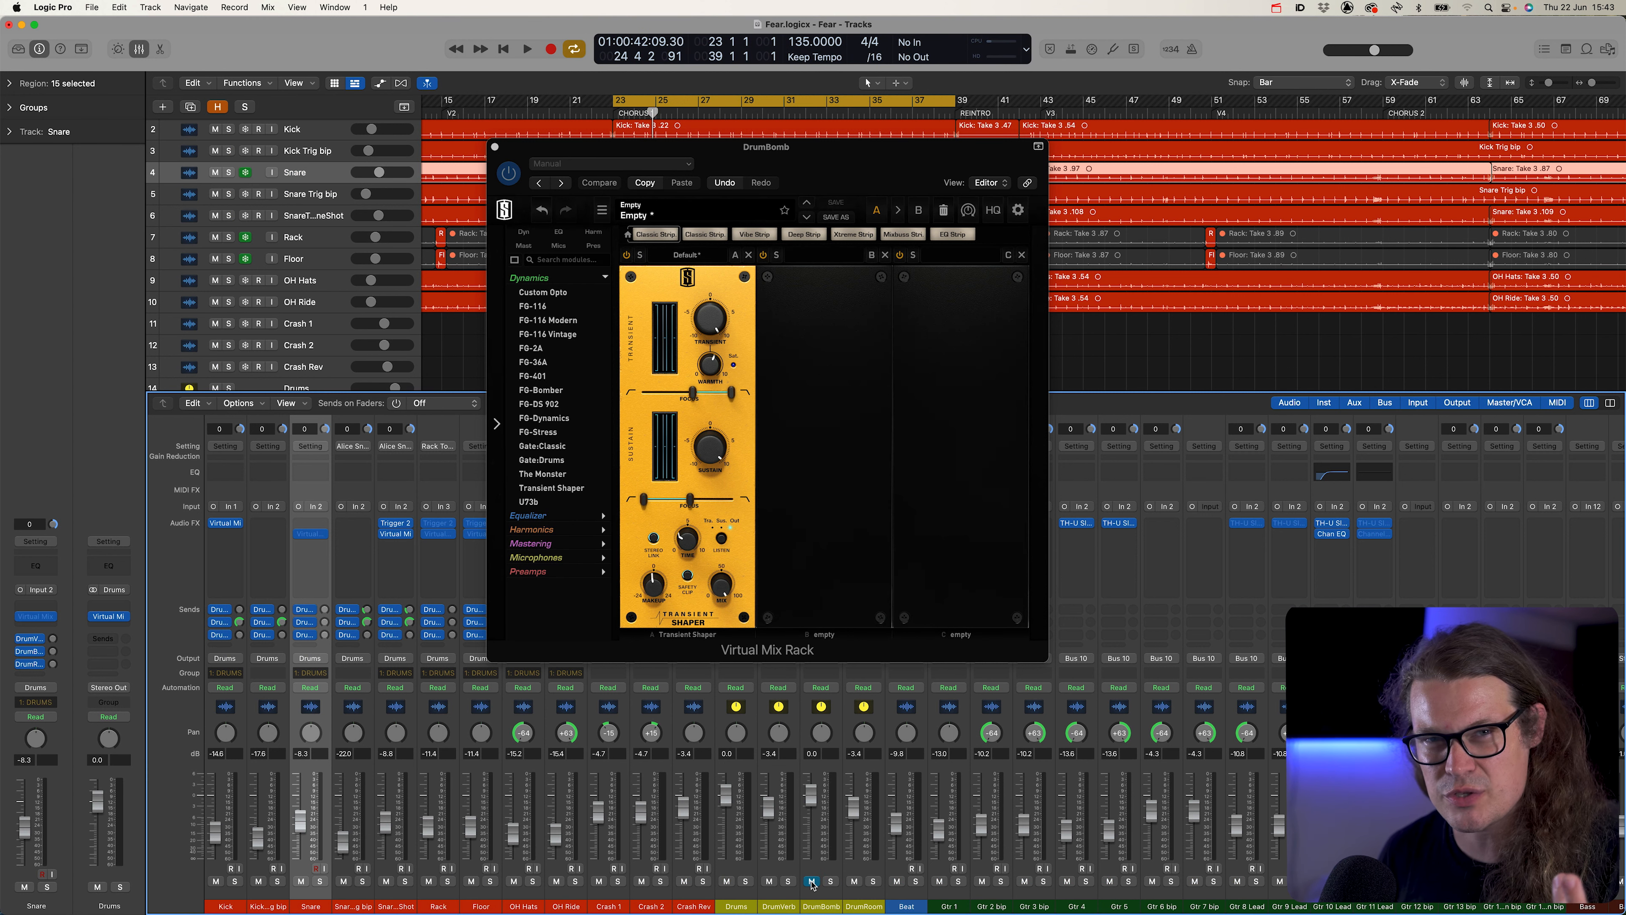
{"action": "key", "text": "space"}
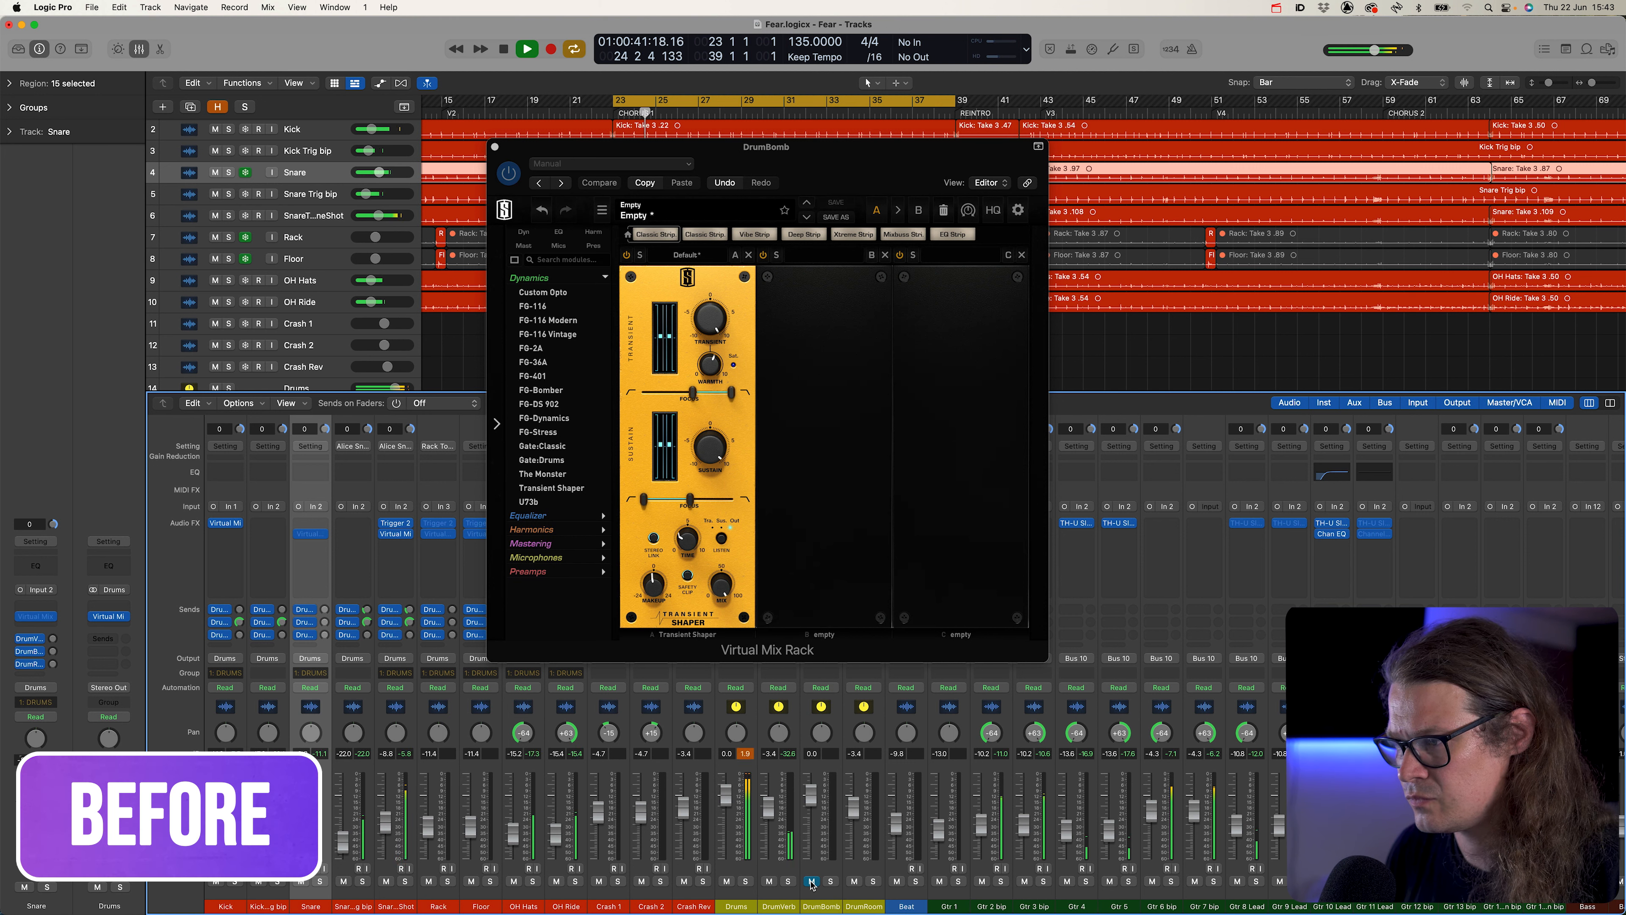
{"action": "left_click", "coordinate": [811, 882]}
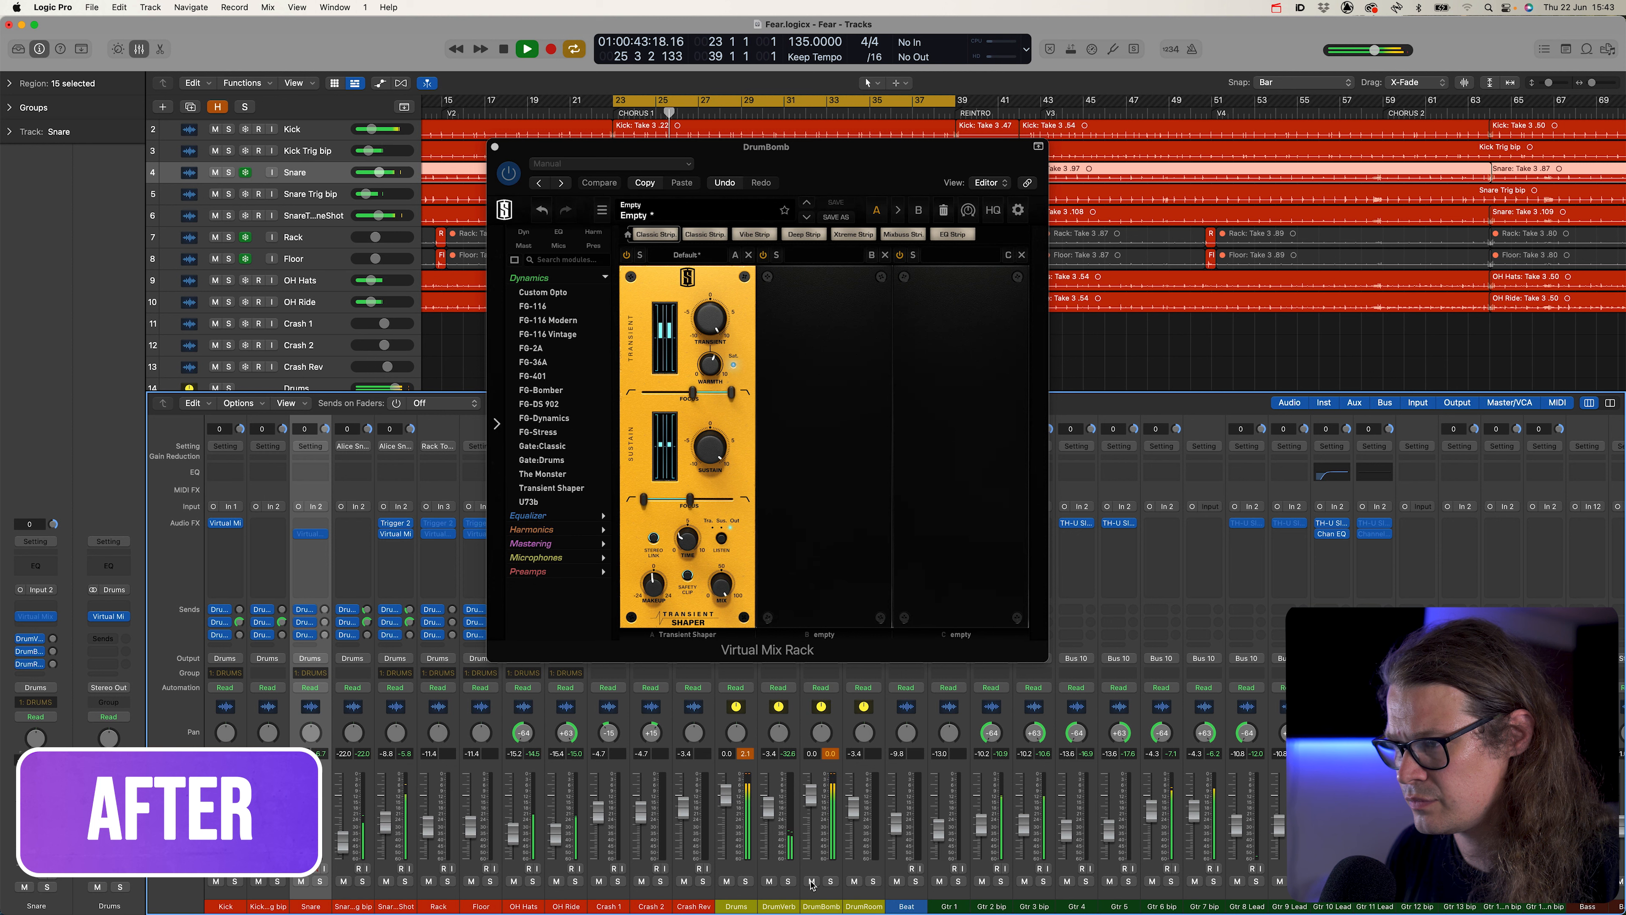
Stop the loop, reset the DrumBomb channel's peak level and resume playback
{"action": "key", "text": "space"}
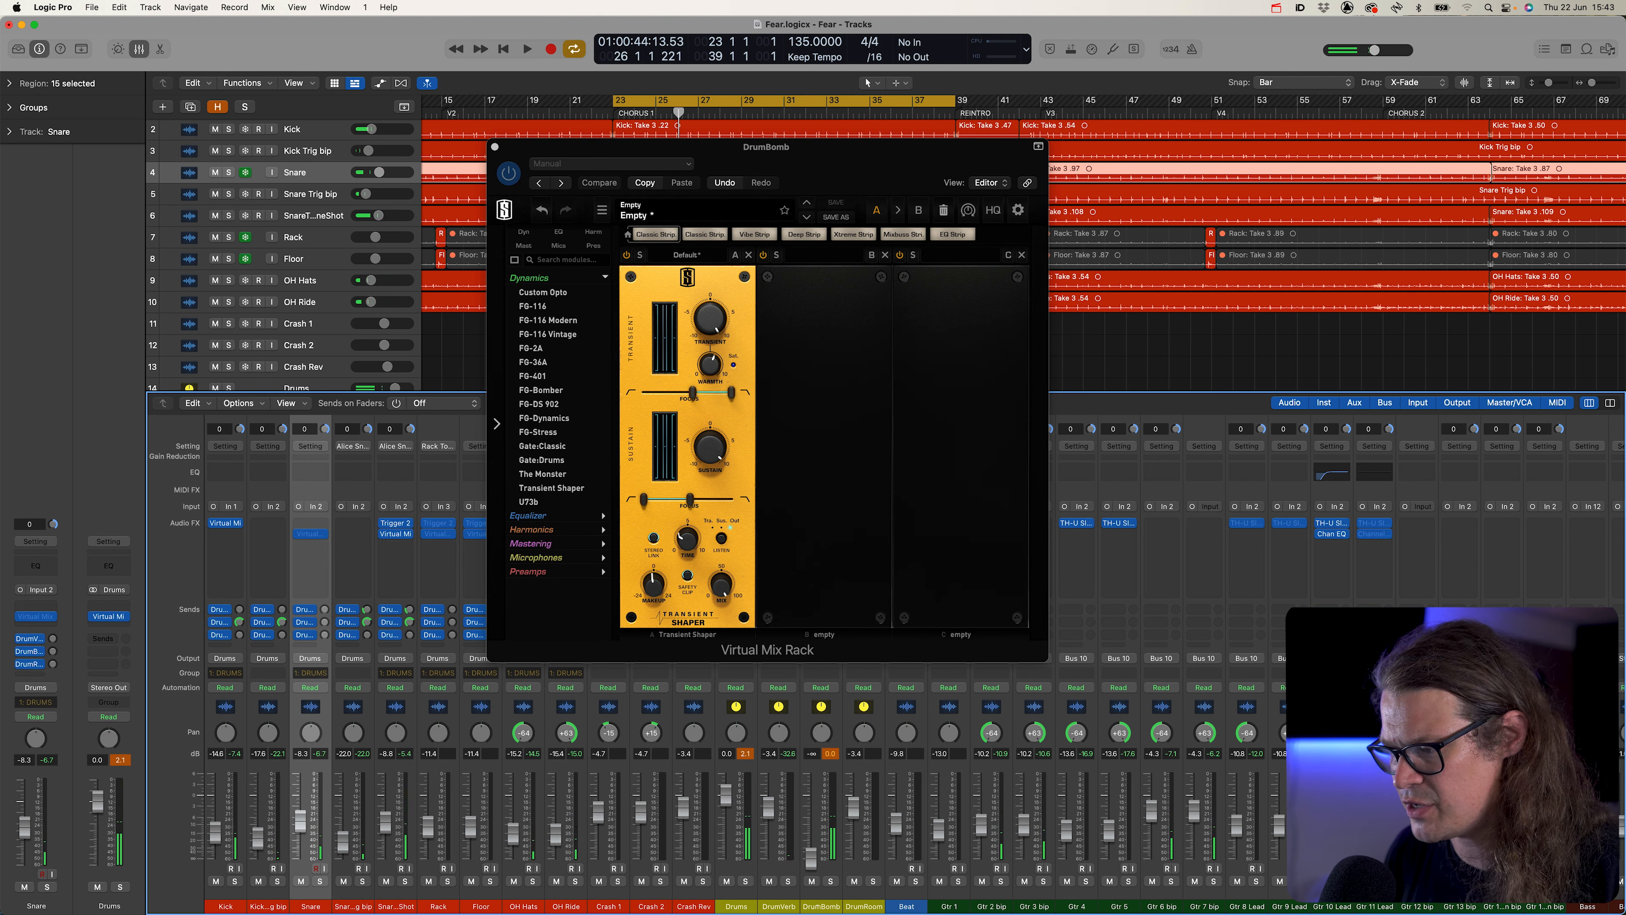
{"action": "left_click", "coordinate": [830, 762]}
{"action": "key", "text": "space"}
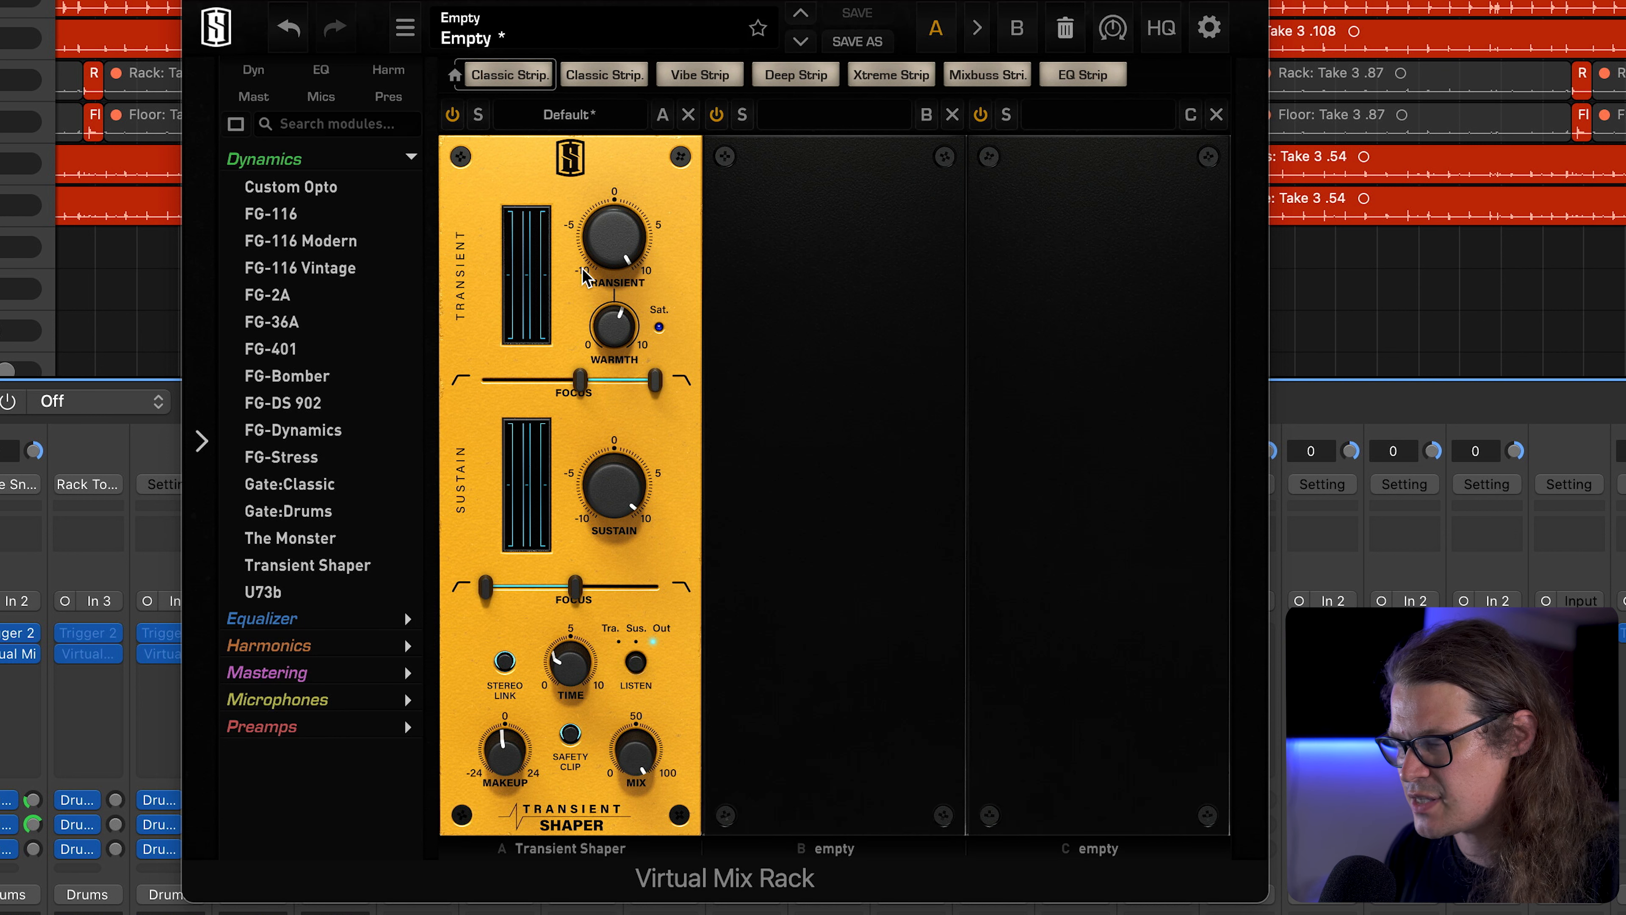
Set Sustain to 10.0 and widen both Focus ranges on the DrumBomb Transient Shaper, turning the Transient low limit Off
{"action": "mouse_move", "coordinate": [613, 256]}
{"action": "left_click_drag", "start_coordinate": [613, 256], "coordinate": [626, 512]}
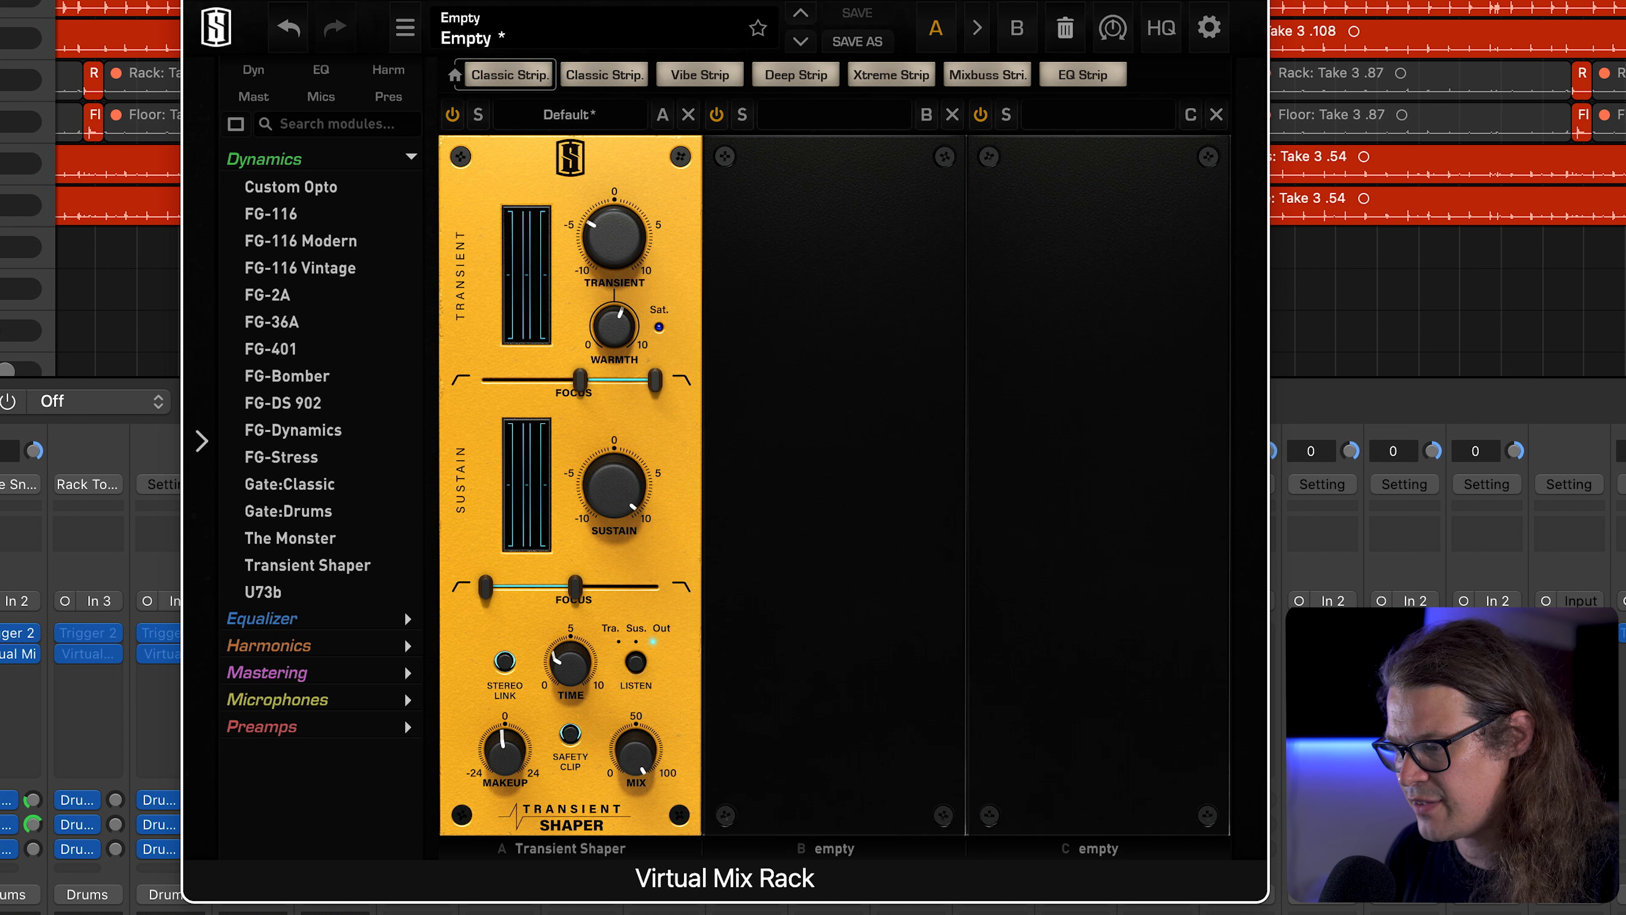
{"action": "left_click_drag", "start_coordinate": [575, 587], "coordinate": [643, 587]}
{"action": "mouse_move", "coordinate": [622, 428]}
{"action": "left_click_drag", "start_coordinate": [579, 380], "coordinate": [435, 383]}
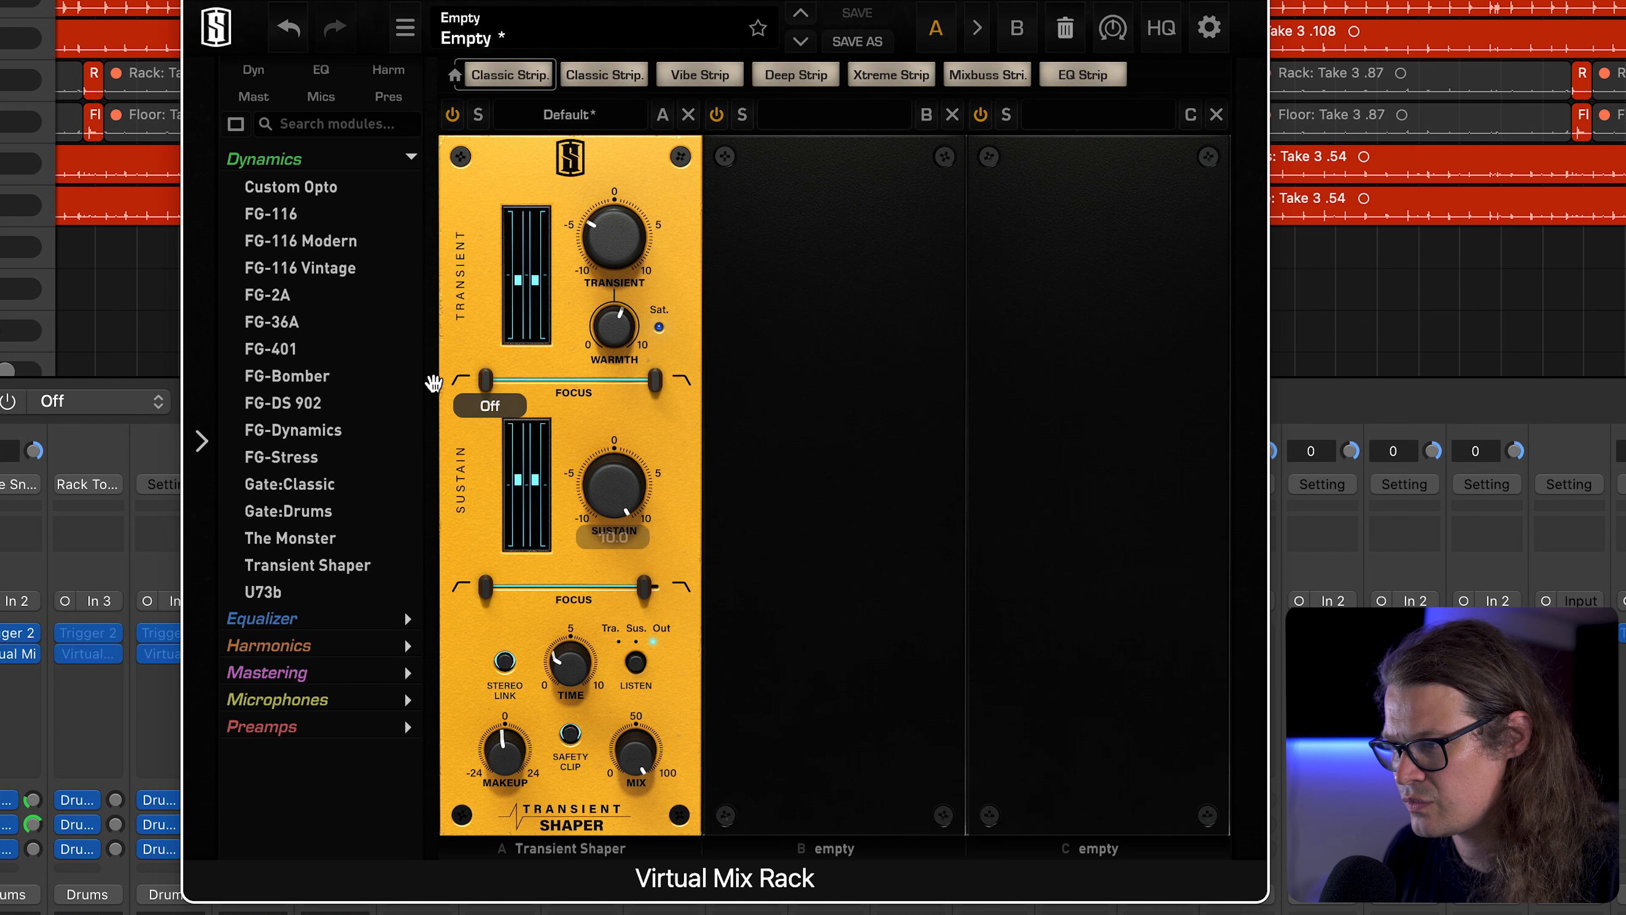
Lower the Transient amount to about -9.8 and set the Sustain Focus upper limit to about 5.42 kHz
{"action": "left_click_drag", "start_coordinate": [616, 251], "coordinate": [626, 363]}
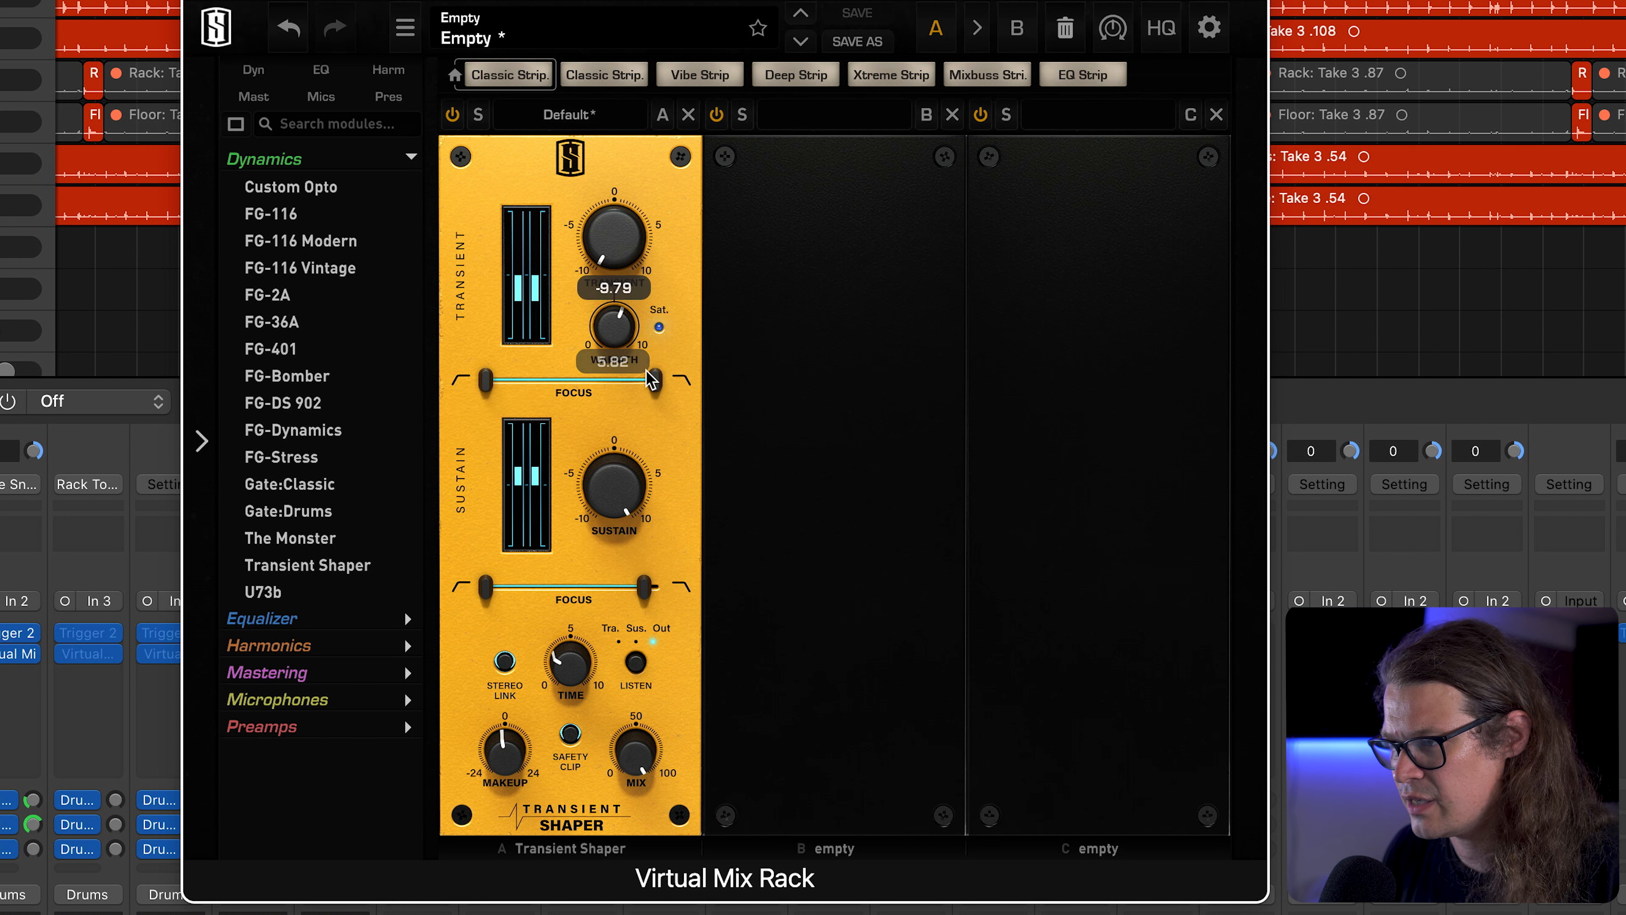
{"action": "left_click_drag", "start_coordinate": [487, 588], "coordinate": [537, 594]}
{"action": "left_click_drag", "start_coordinate": [643, 588], "coordinate": [619, 588]}
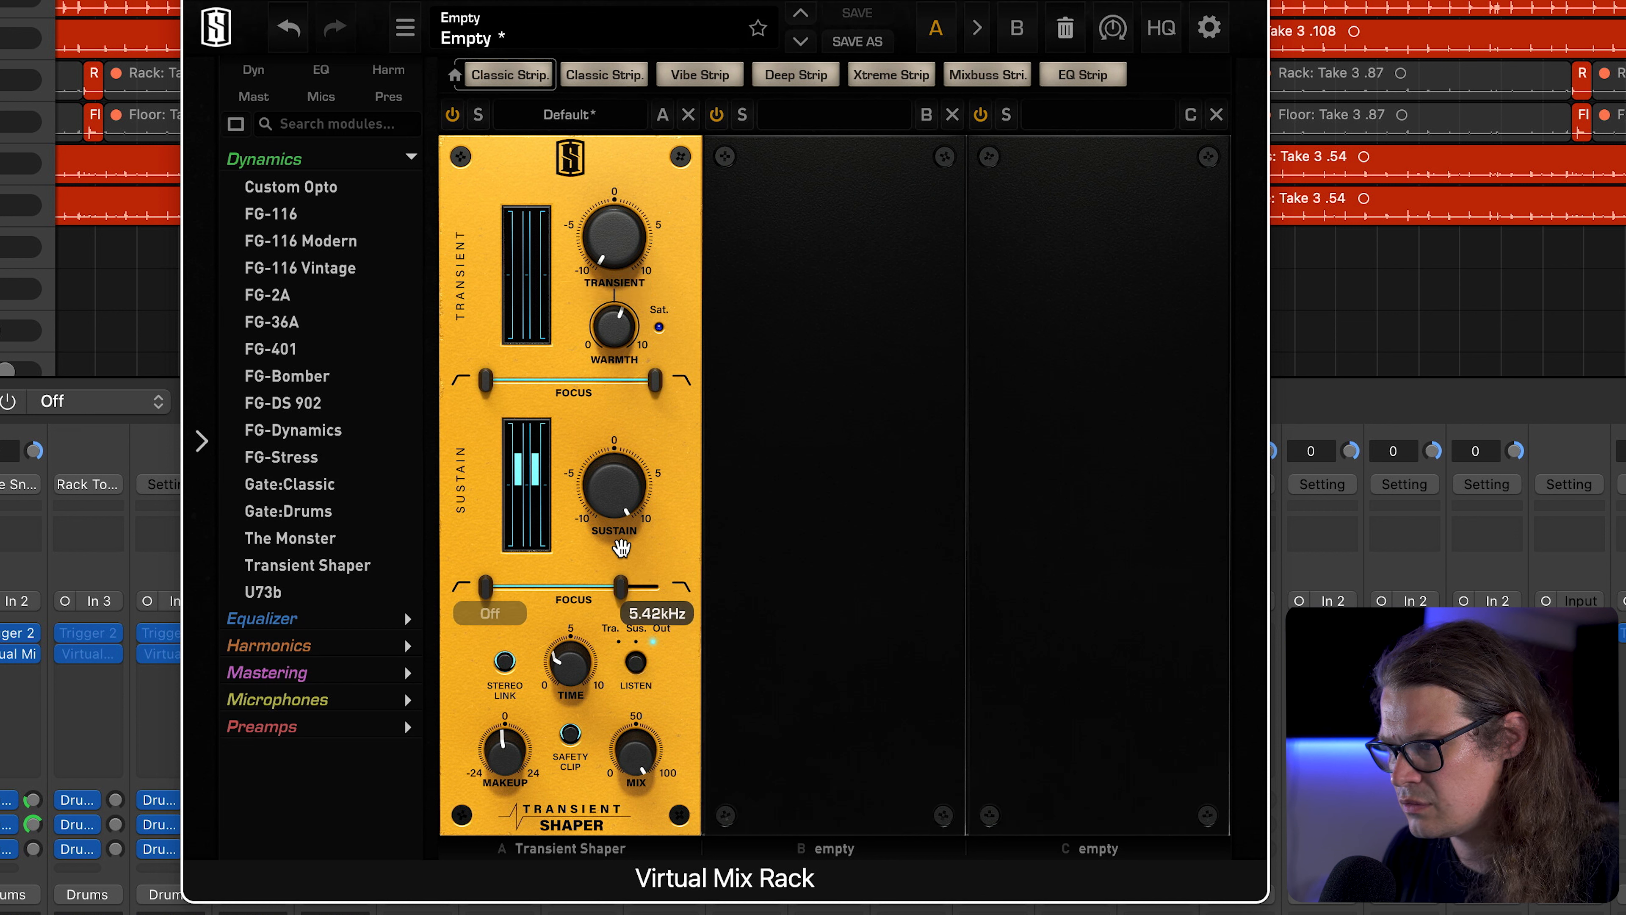
{"action": "mouse_move", "coordinate": [617, 472]}
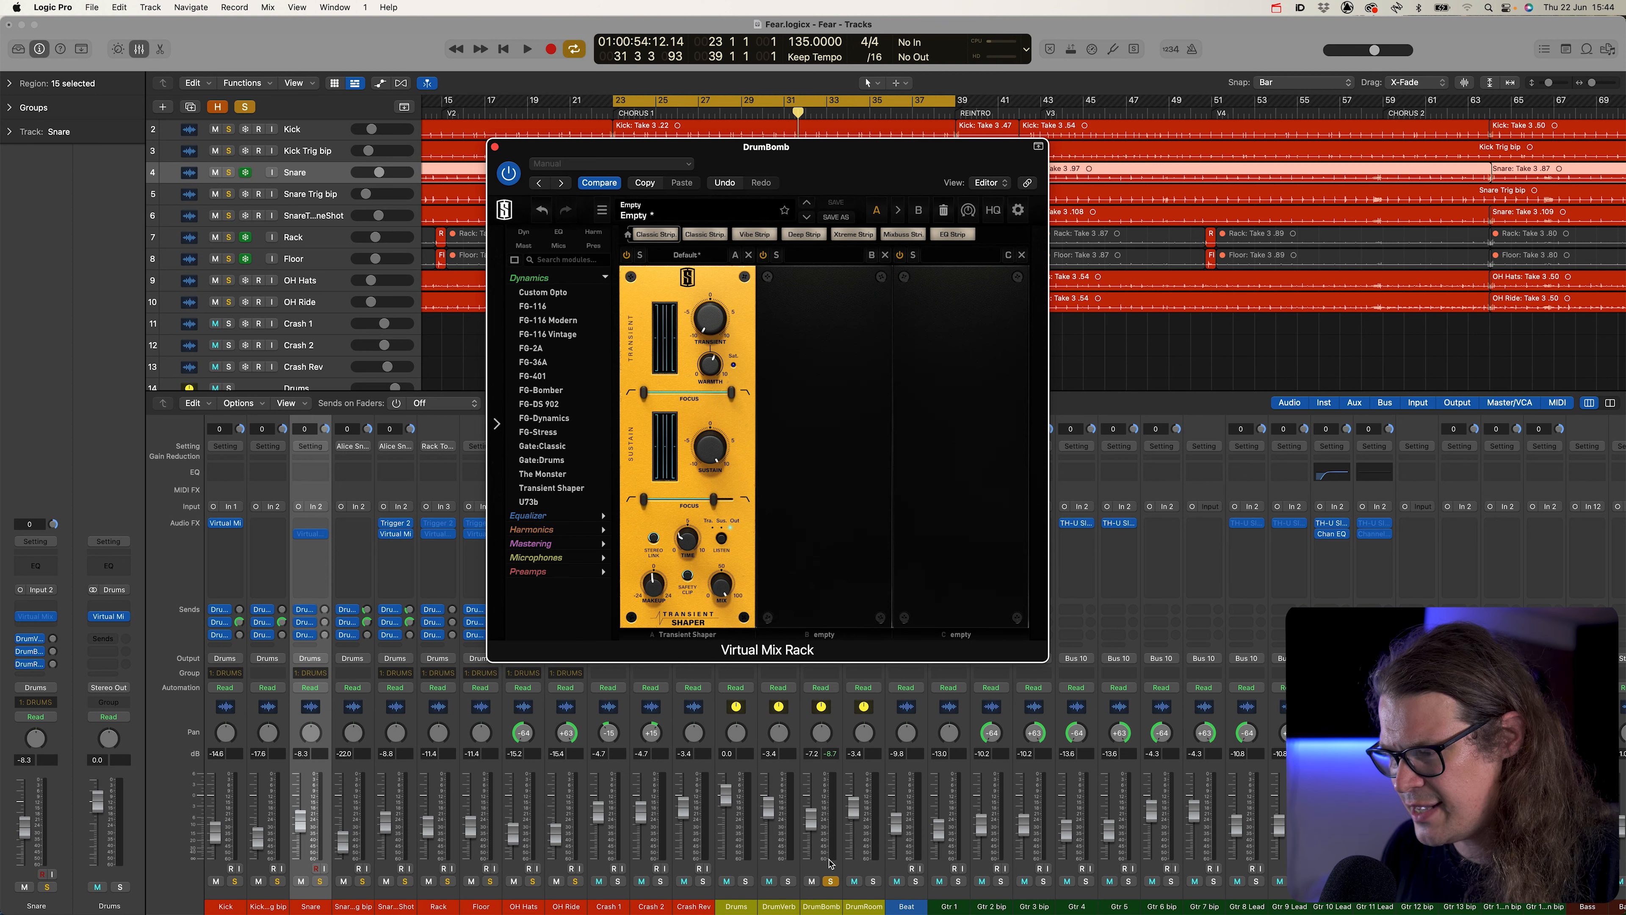
Unsolo DrumBomb and blend its fader up from silence to about -2.1 dB during full-mix playback
{"action": "left_click", "coordinate": [830, 880]}
{"action": "left_click_drag", "start_coordinate": [811, 820], "coordinate": [818, 892]}
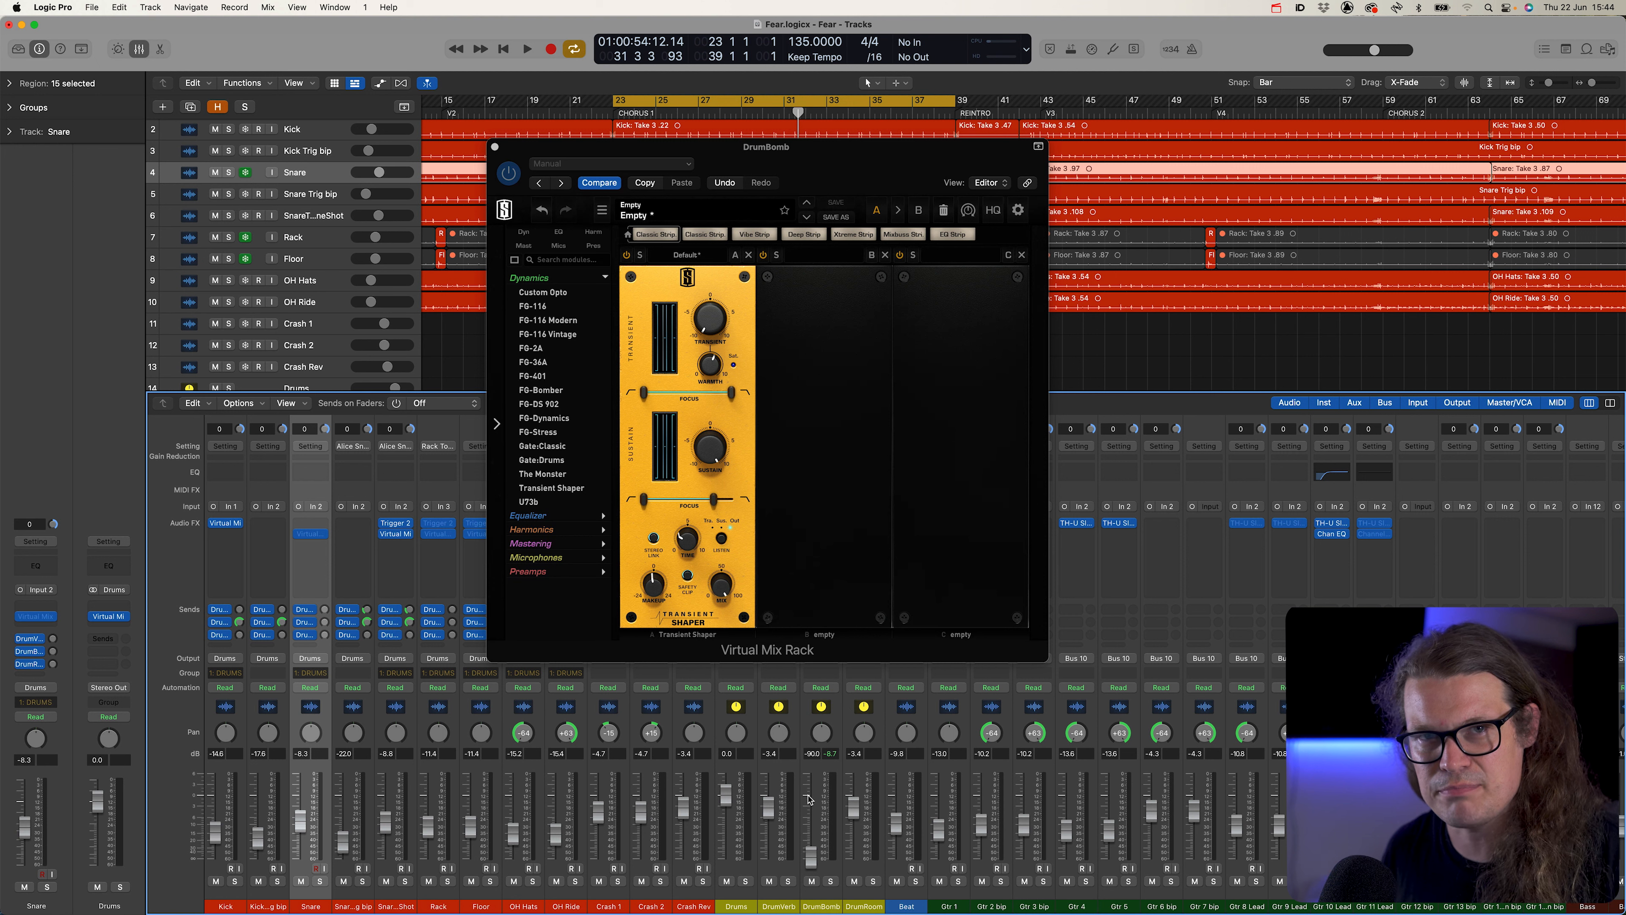
{"action": "key", "text": "space"}
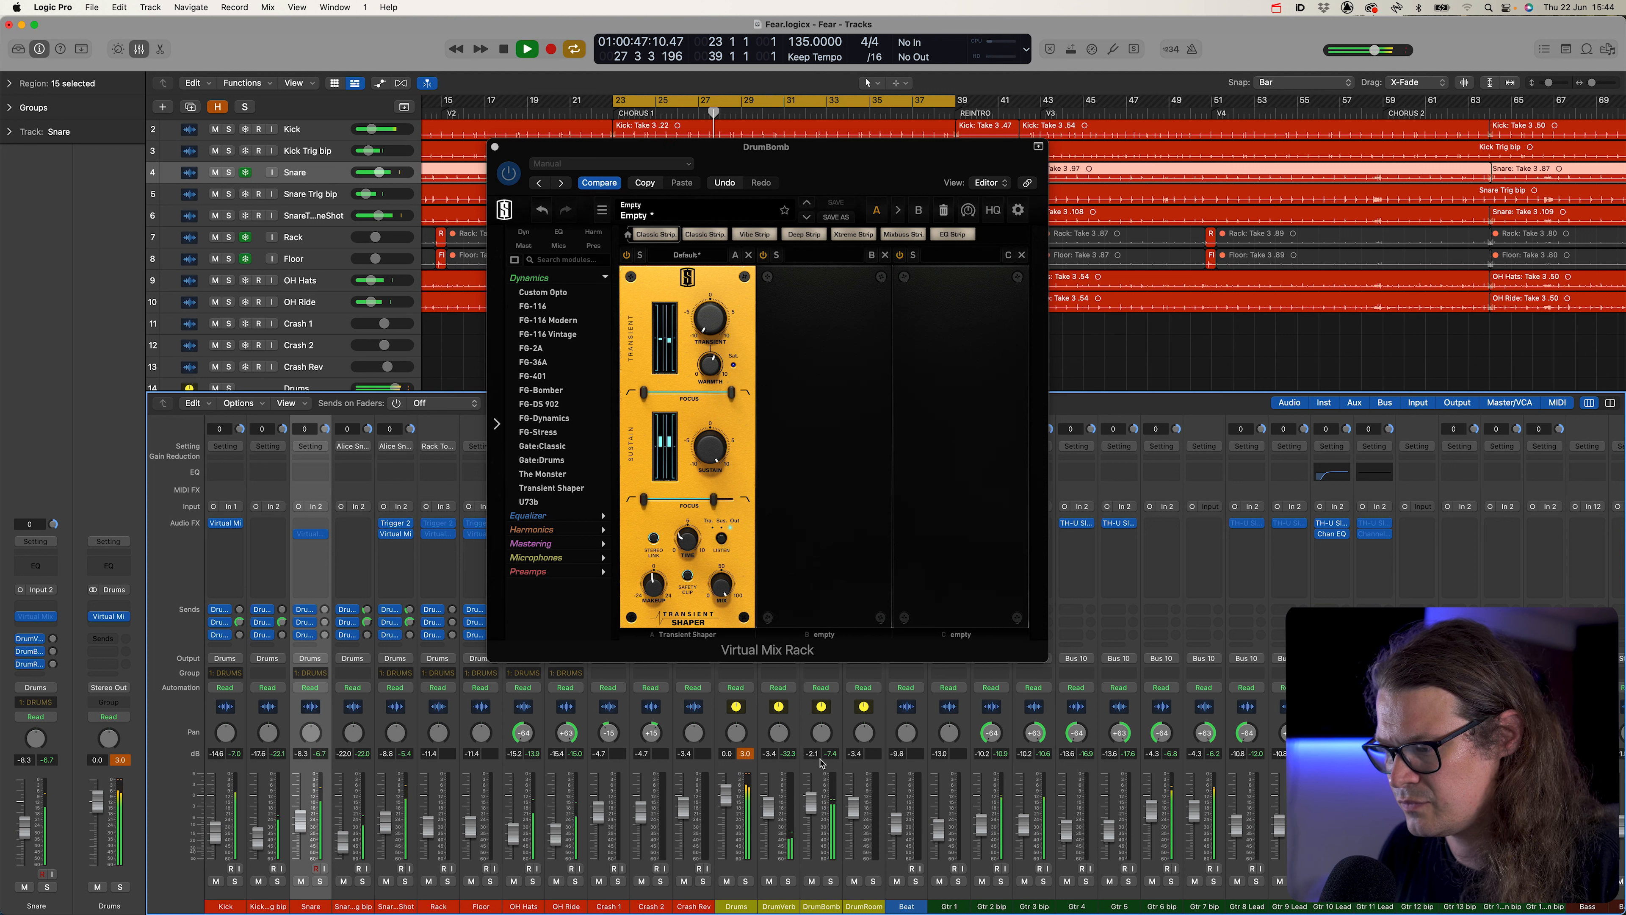
{"action": "left_click", "coordinate": [830, 881]}
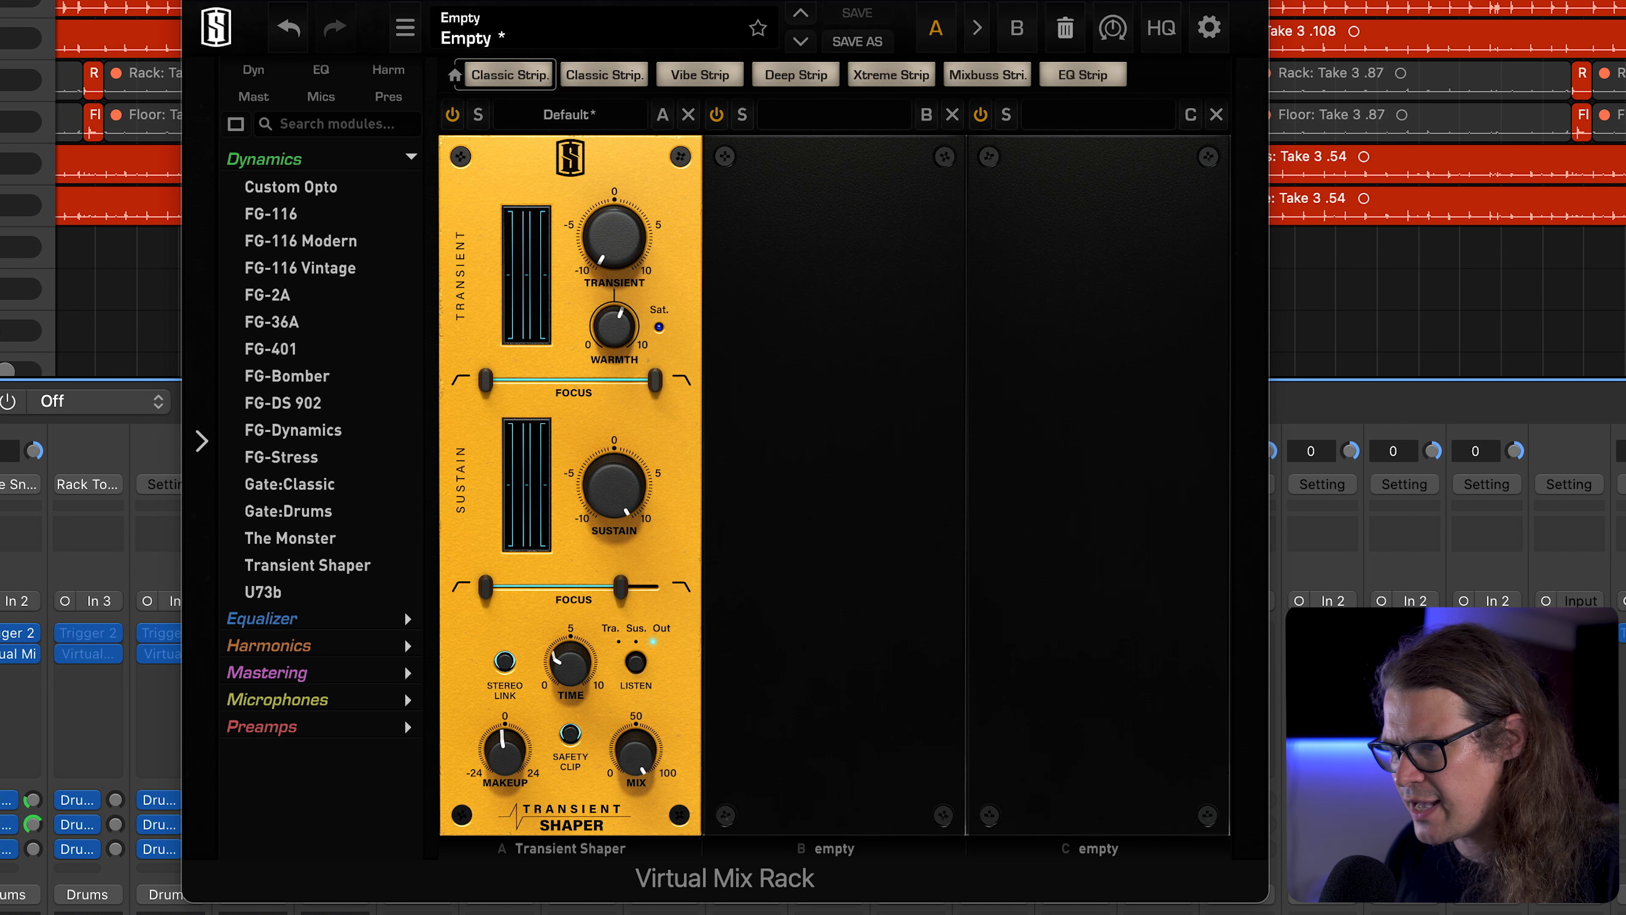
{"action": "mouse_move", "coordinate": [488, 387]}
{"action": "left_mouse_down"}
{"action": "mouse_move", "coordinate": [563, 384]}
{"action": "mouse_move", "coordinate": [474, 388]}
{"action": "left_mouse_up"}
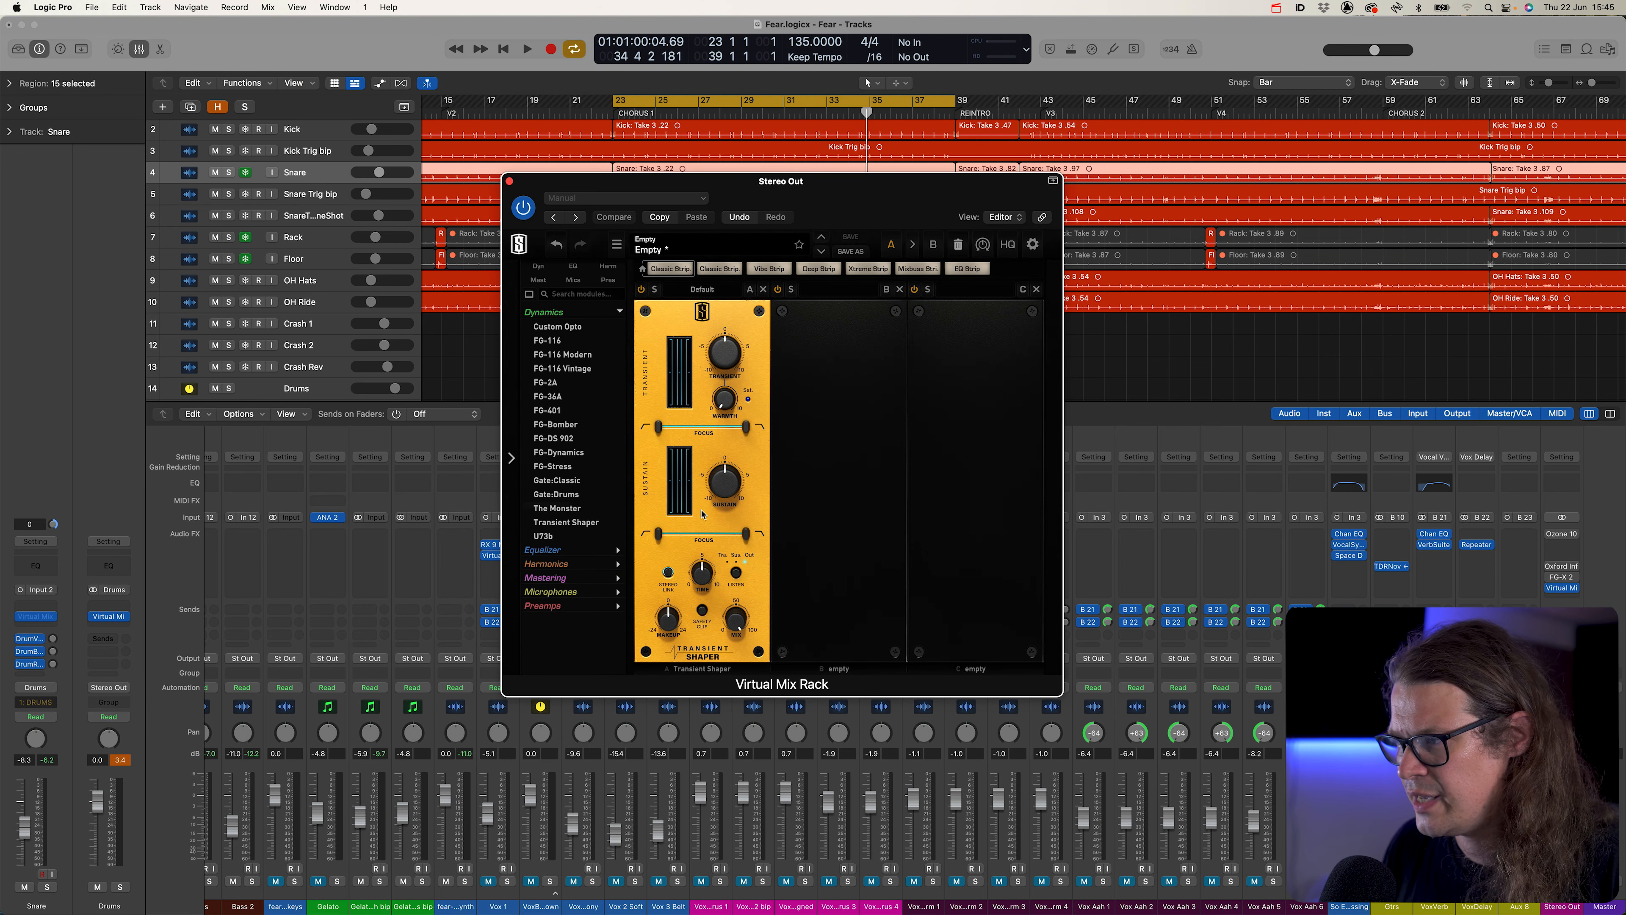
View the oversampling options of the Stereo Out rack and play the chorus loop
{"action": "left_click", "coordinate": [1009, 245]}
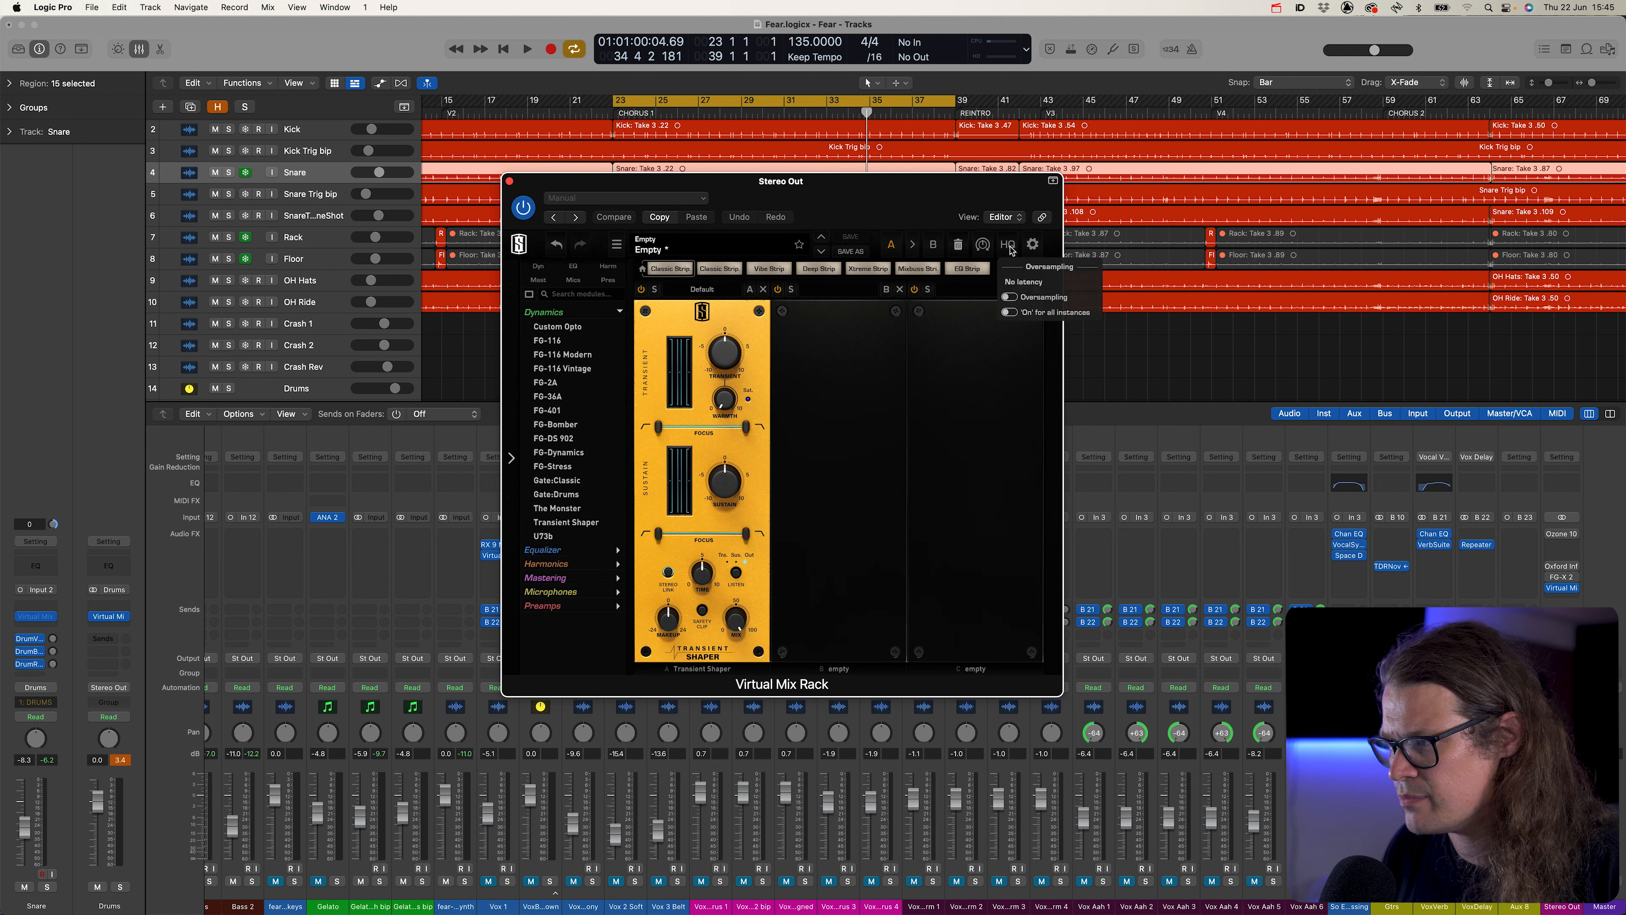
{"action": "left_click", "coordinate": [910, 210]}
{"action": "key", "text": "space"}
{"action": "key", "text": "space"}
Raise Transient to about 2.9 on Stereo Out, lower its Focus upper limit, and compare with the module bypassed
{"action": "left_click_drag", "start_coordinate": [726, 356], "coordinate": [726, 347]}
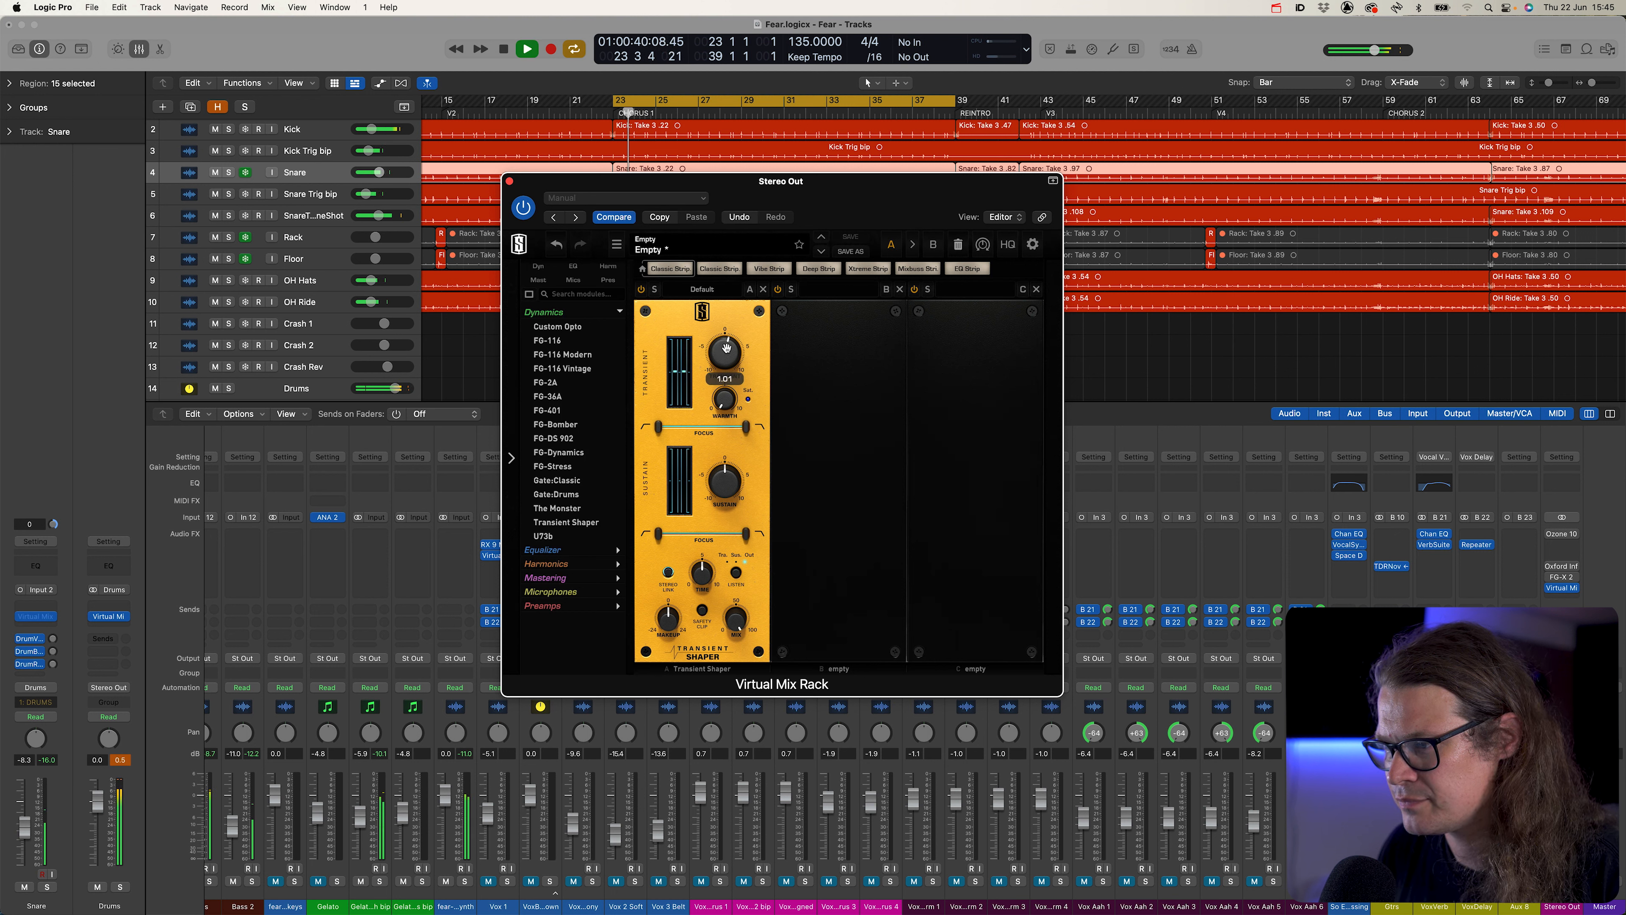
{"action": "left_click_drag", "start_coordinate": [746, 427], "coordinate": [704, 432]}
{"action": "left_click_drag", "start_coordinate": [730, 349], "coordinate": [734, 351]}
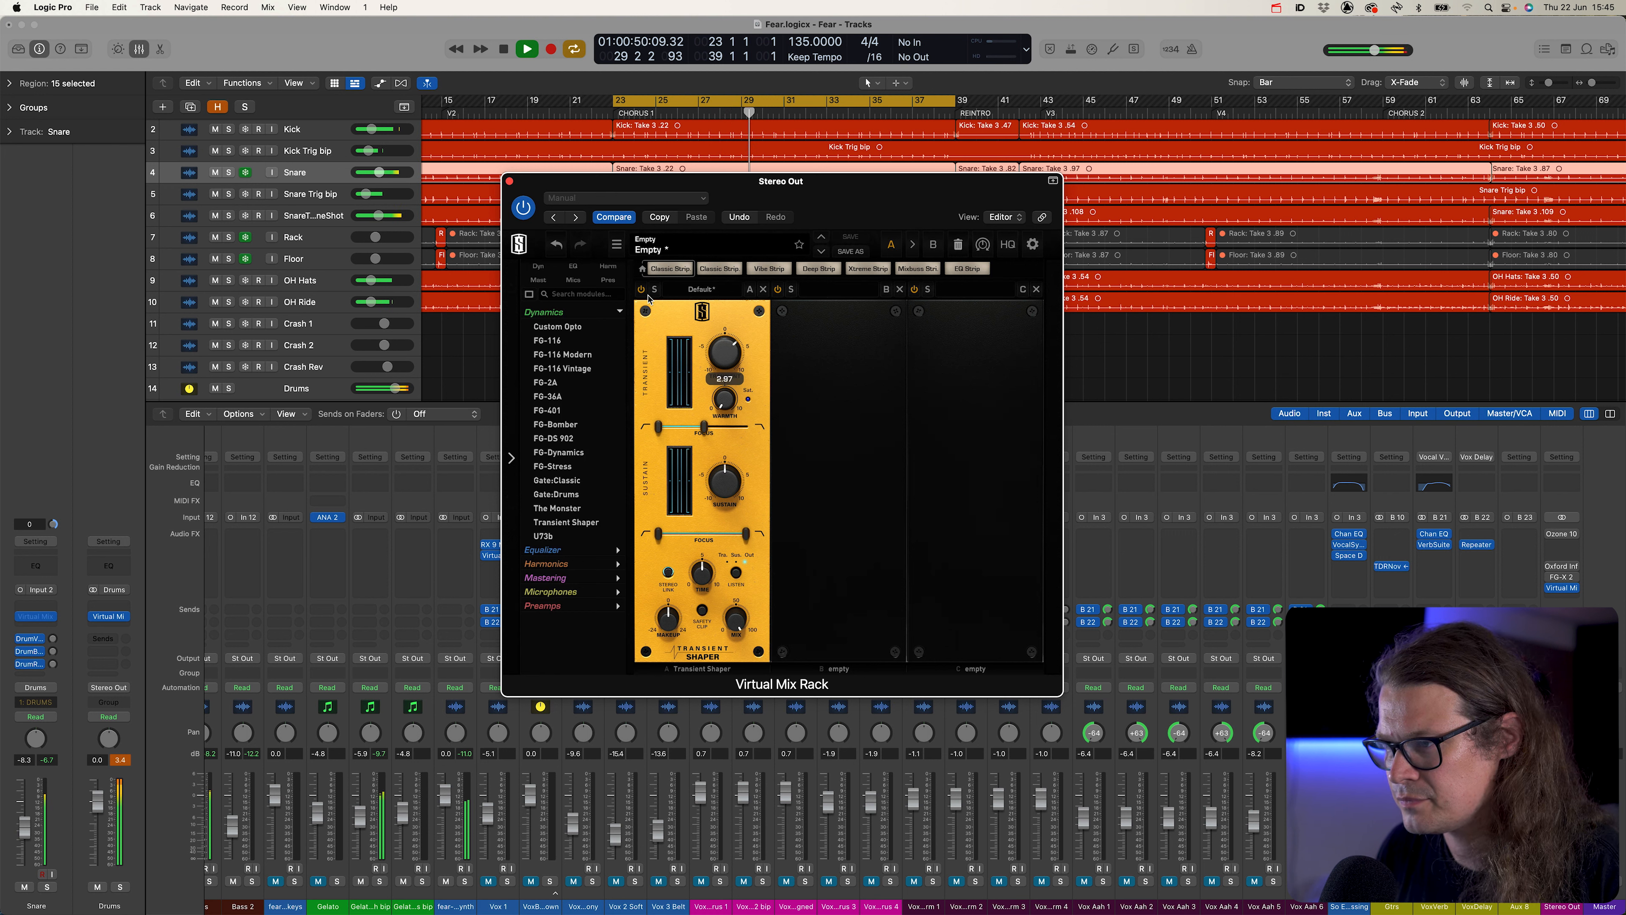
{"action": "left_click", "coordinate": [641, 290]}
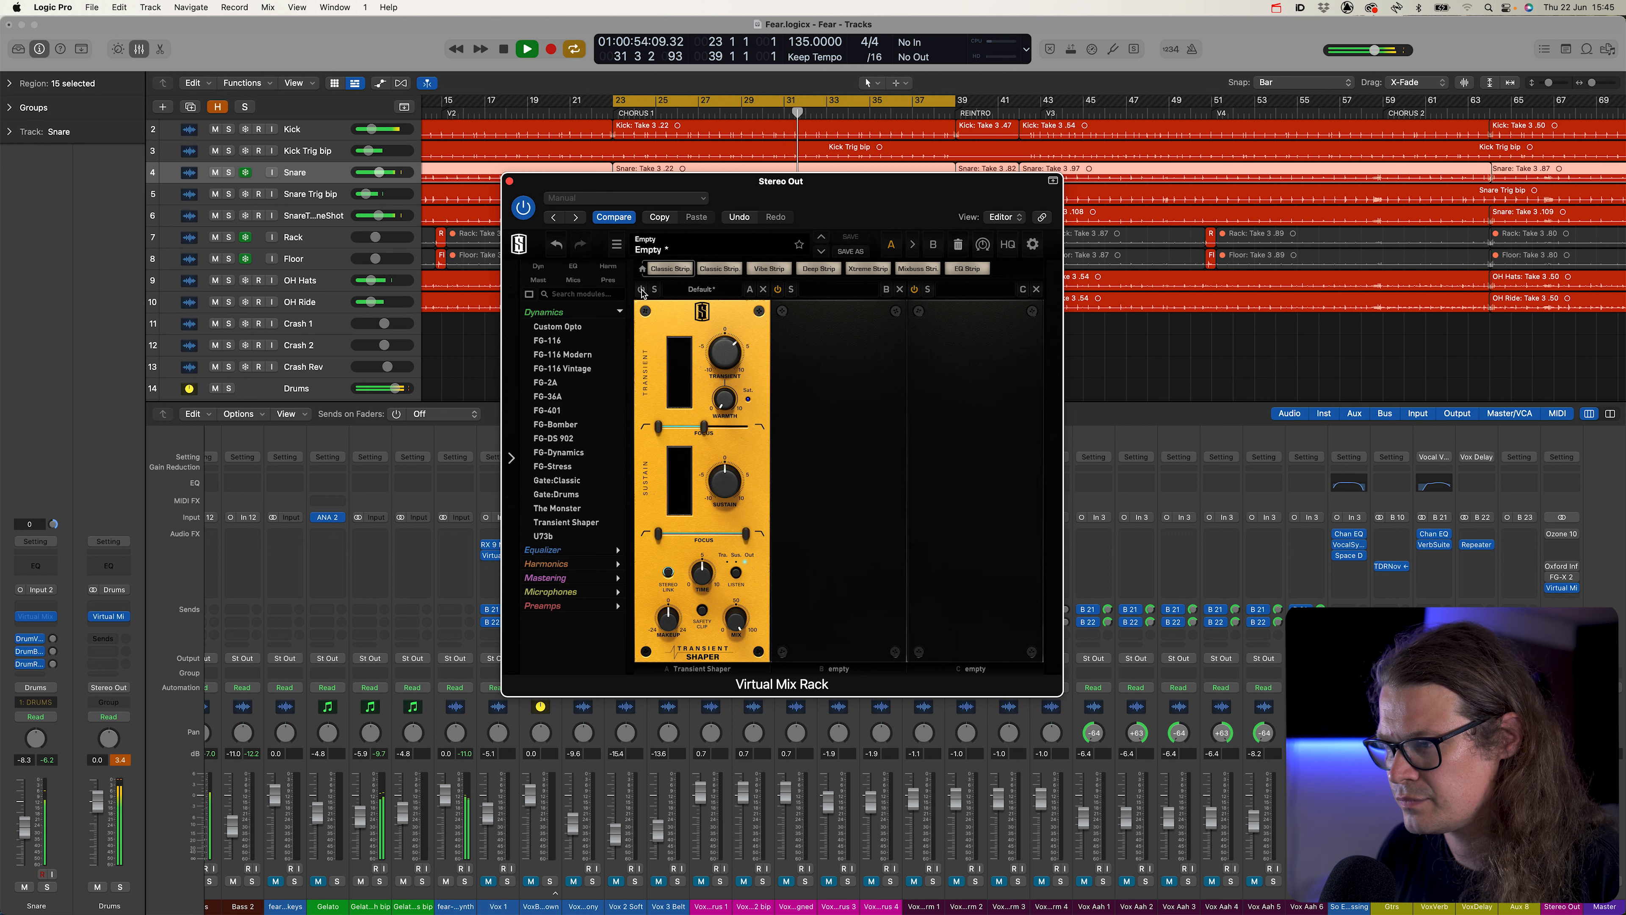
{"action": "left_click", "coordinate": [642, 289]}
Raise Warmth to about 4.14 and Sustain to about 2.34 on the Stereo Out Transient Shaper
{"action": "mouse_move", "coordinate": [727, 377]}
{"action": "left_click_drag", "start_coordinate": [727, 377], "coordinate": [720, 310]}
{"action": "mouse_move", "coordinate": [728, 481]}
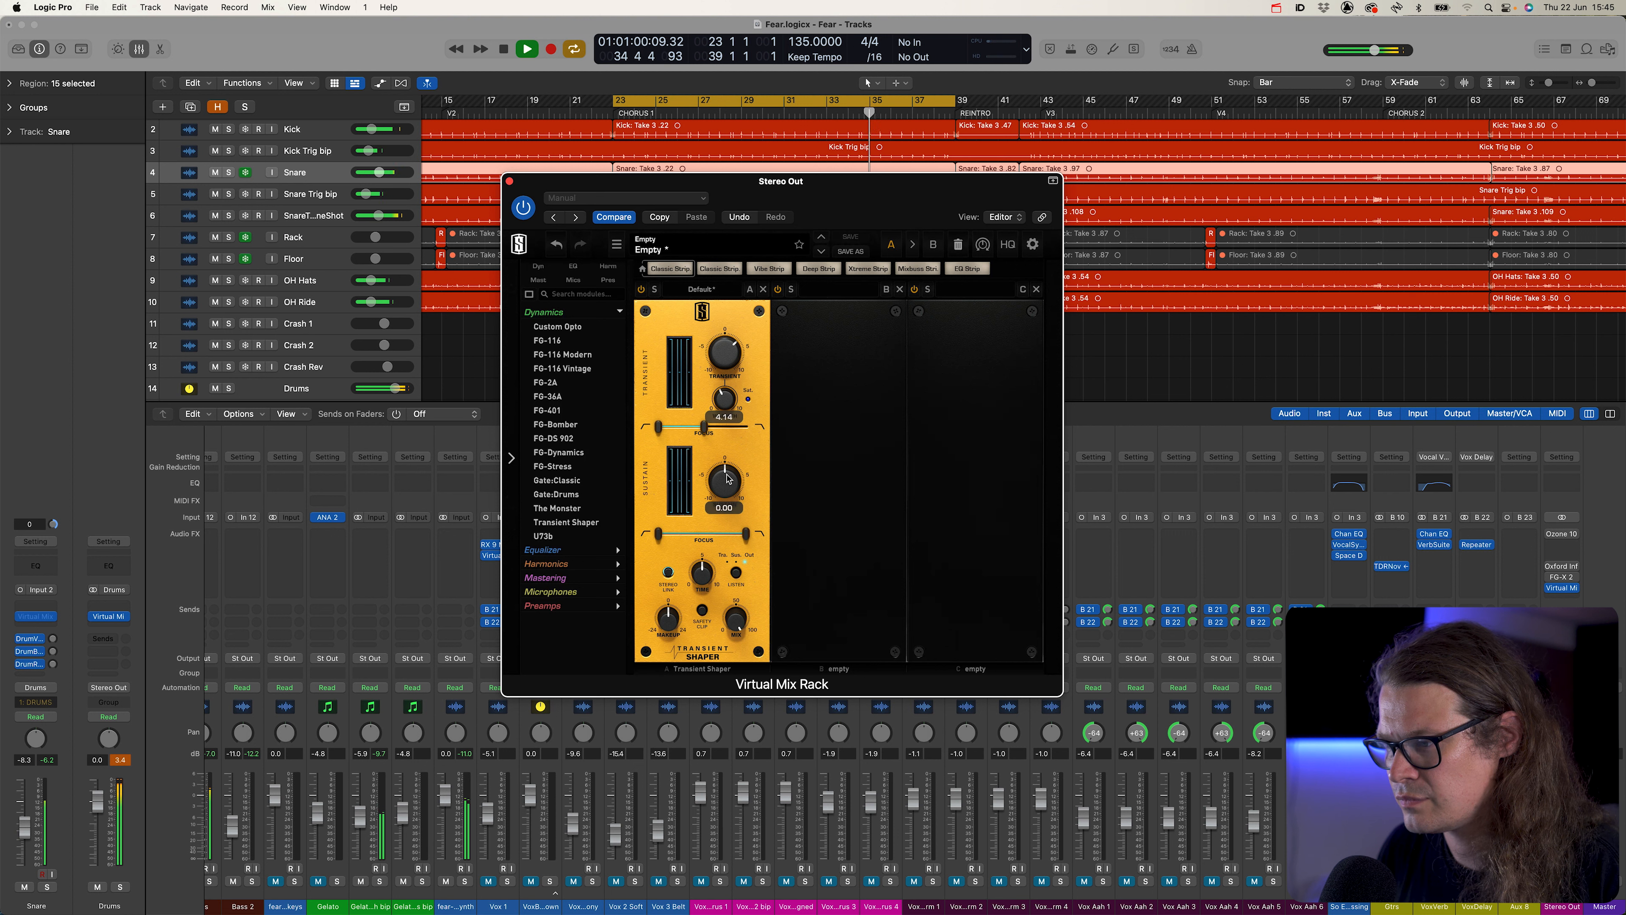
{"action": "left_click_drag", "start_coordinate": [727, 480], "coordinate": [729, 458]}
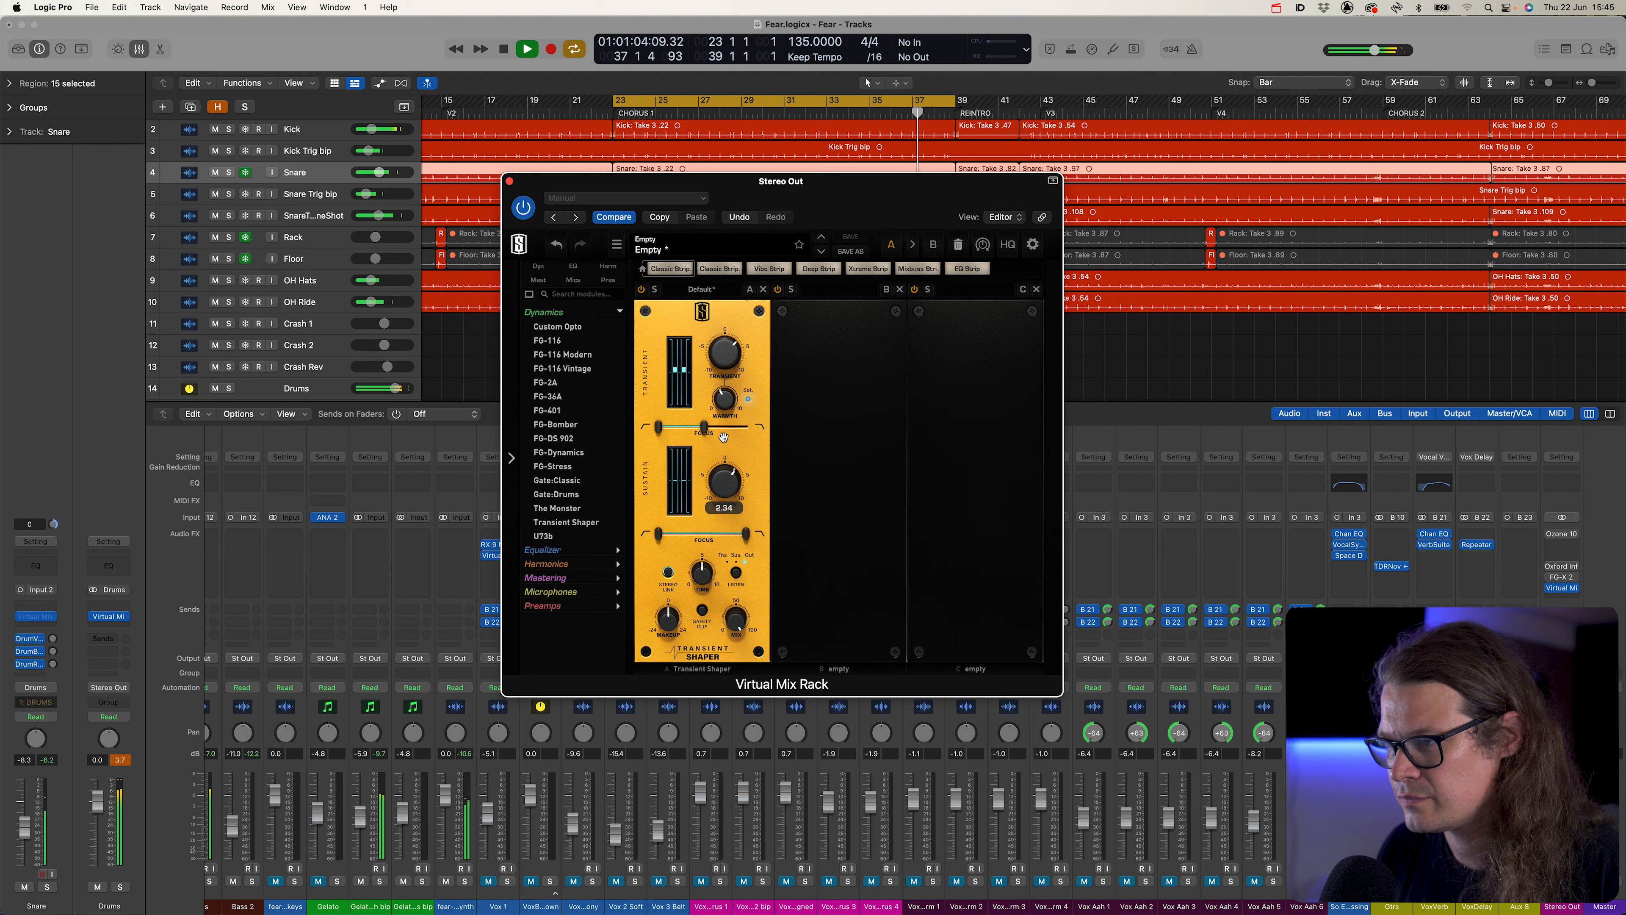
Return the Transient amount to 0 and compare the mix with the Transient Shaper bypassed and engaged
{"action": "left_click", "coordinate": [641, 289]}
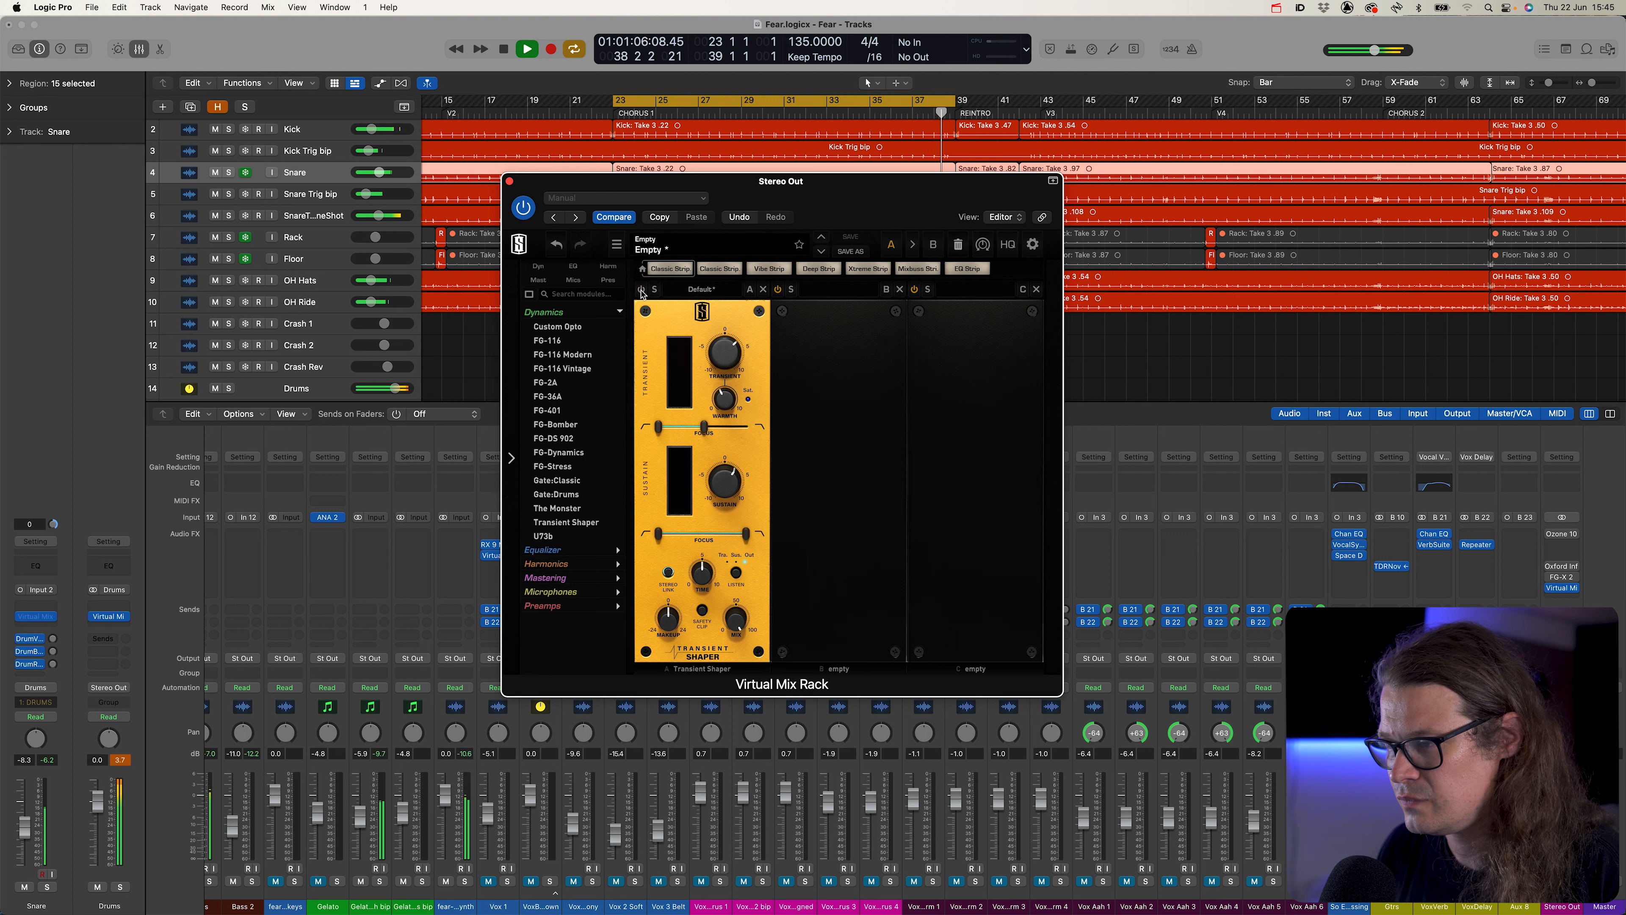
{"action": "key", "text": "space"}
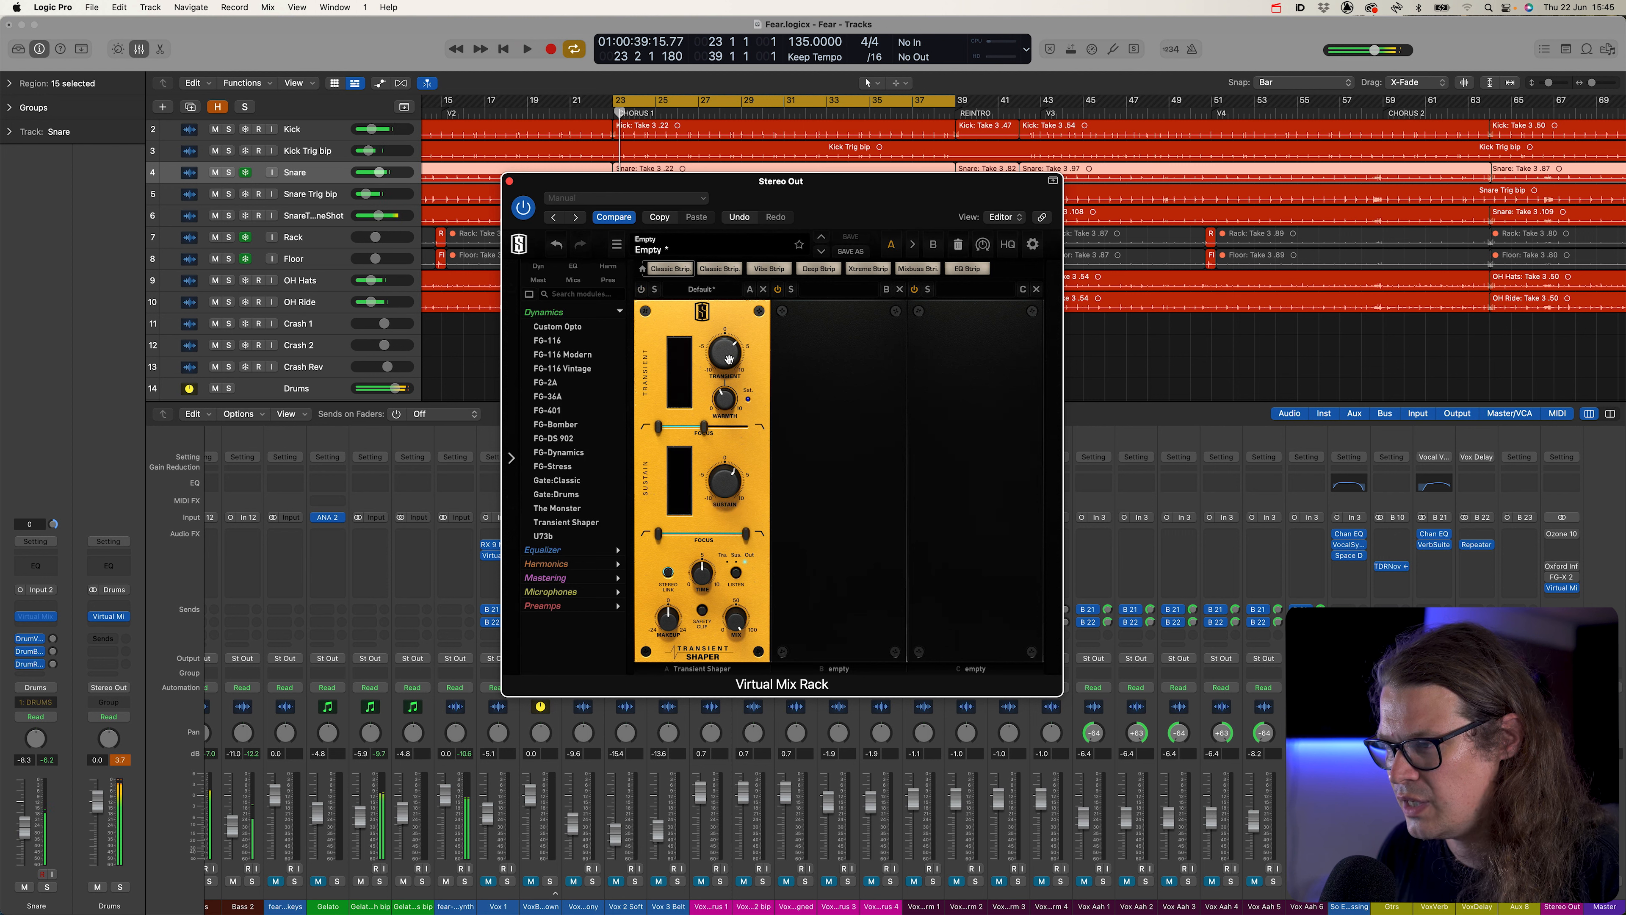
{"action": "mouse_move", "coordinate": [724, 359]}
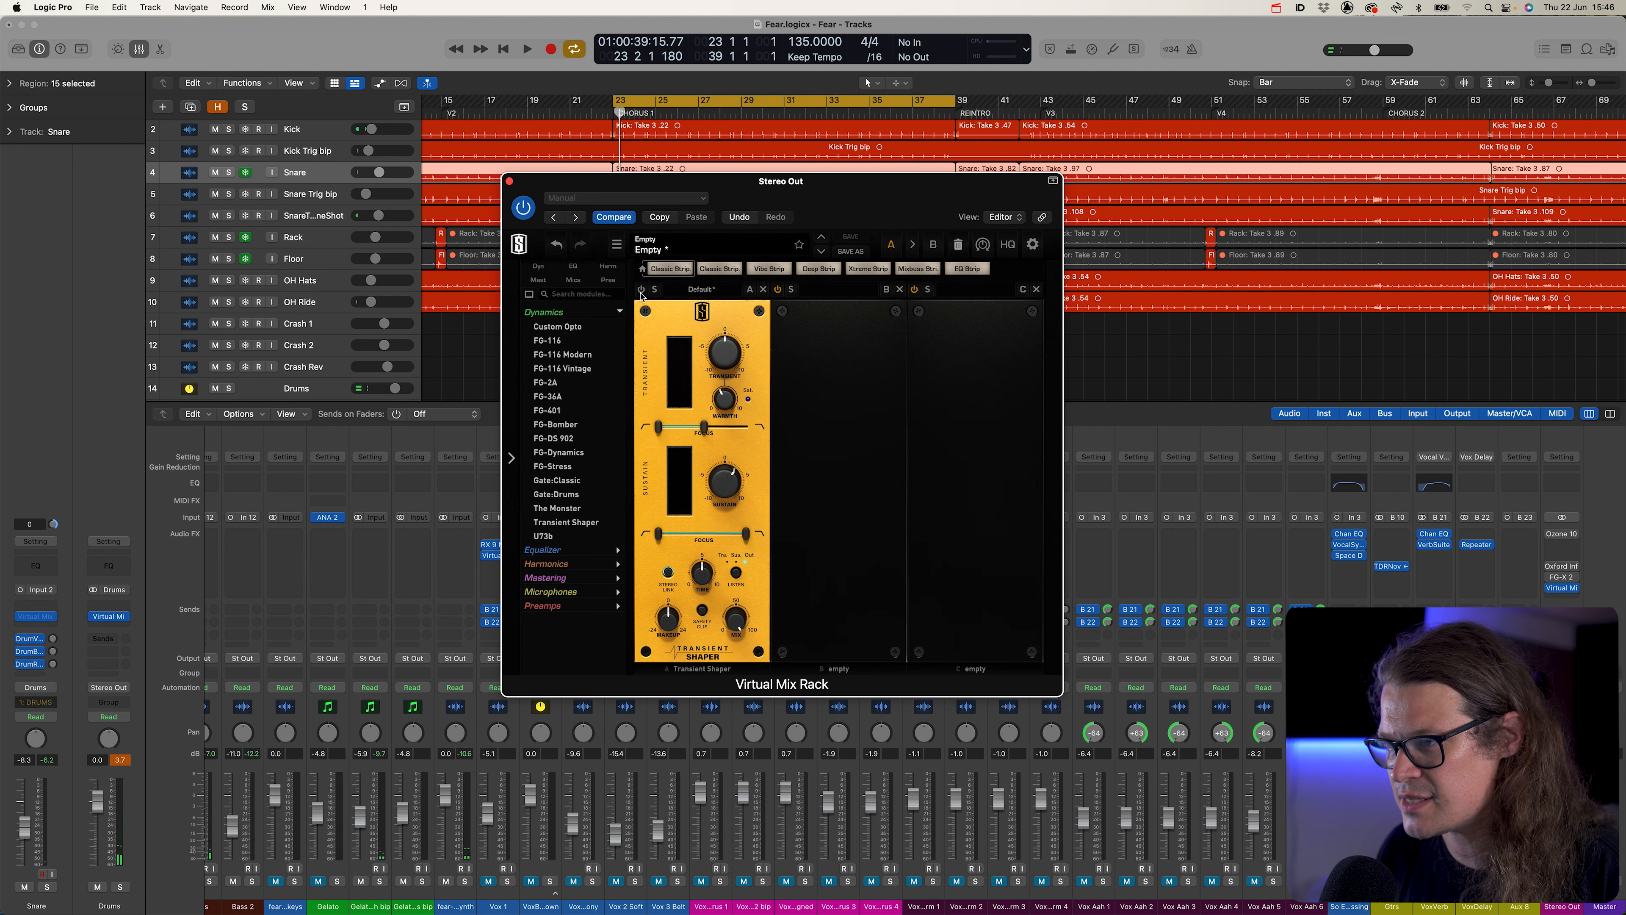
{"action": "key", "text": "space"}
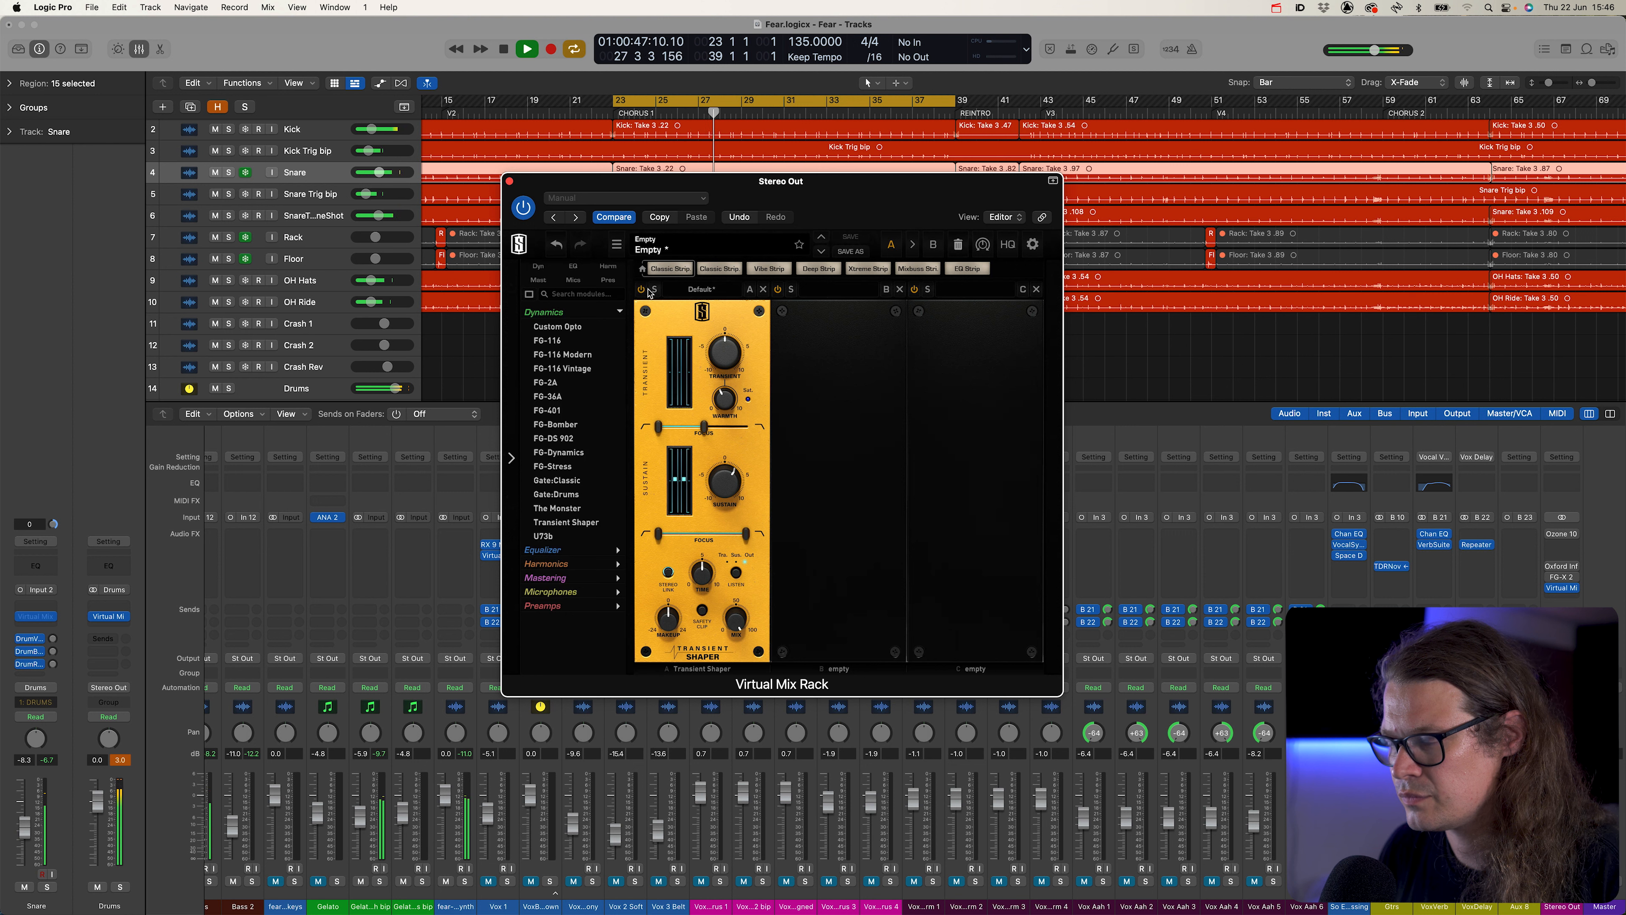
Lower Warmth to about 0.23 and narrow the Sustain Focus range toward the low frequencies during loop playback
{"action": "mouse_move", "coordinate": [713, 395]}
{"action": "left_mouse_down"}
{"action": "mouse_move", "coordinate": [713, 331]}
{"action": "mouse_move", "coordinate": [721, 421]}
{"action": "left_mouse_up"}
{"action": "key", "text": "space"}
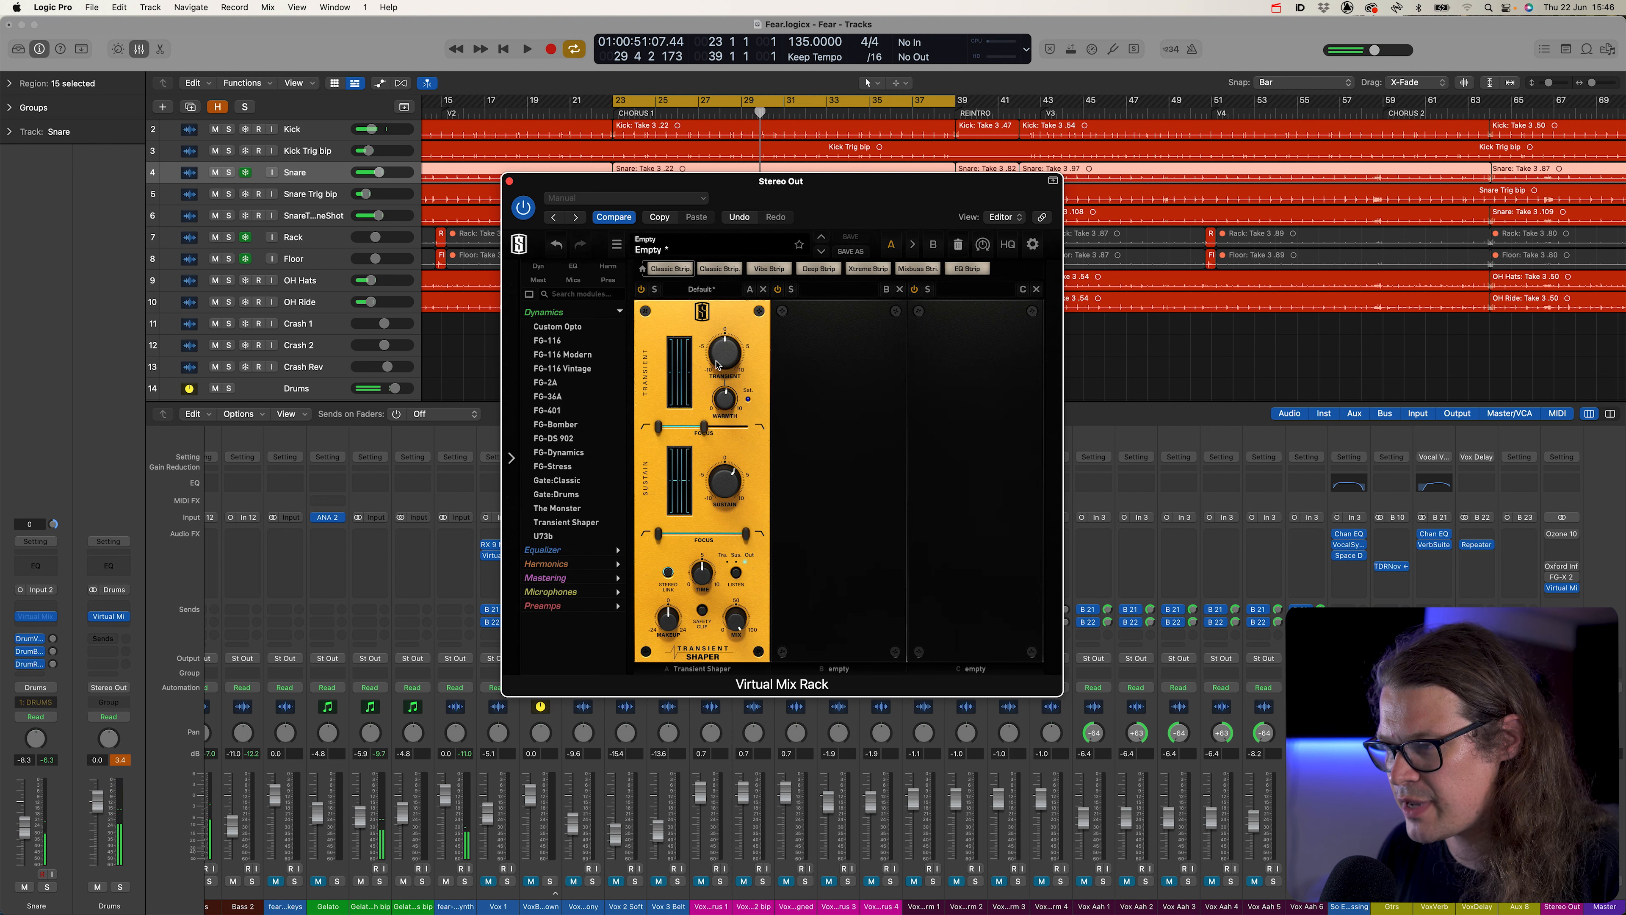
{"action": "mouse_move", "coordinate": [725, 405]}
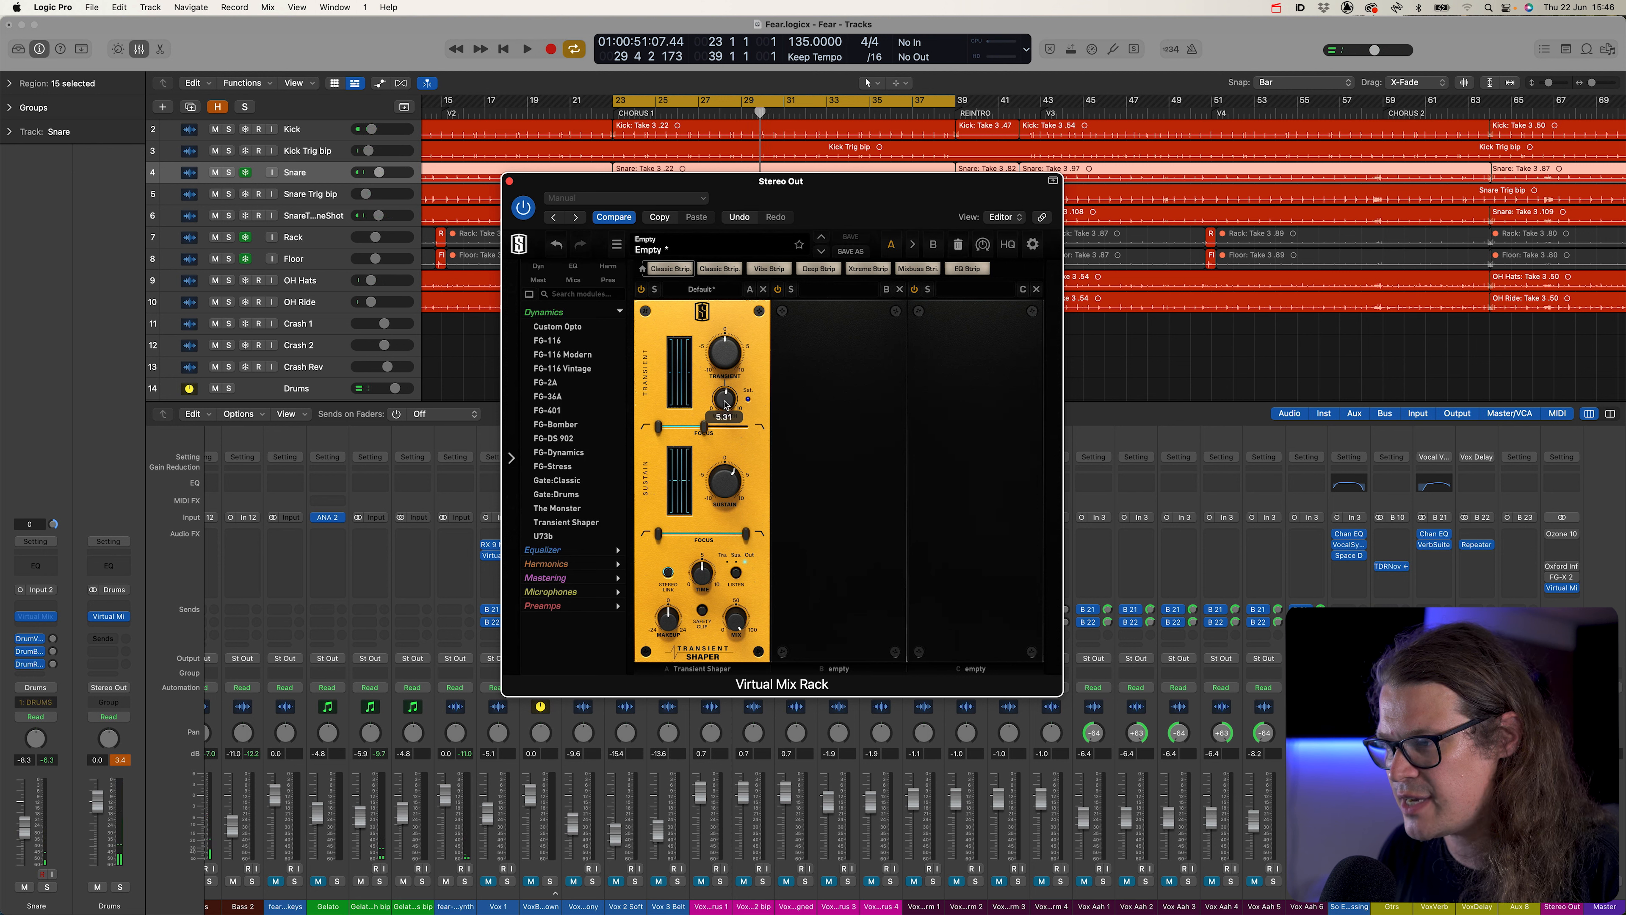
{"action": "left_click_drag", "start_coordinate": [728, 401], "coordinate": [728, 431]}
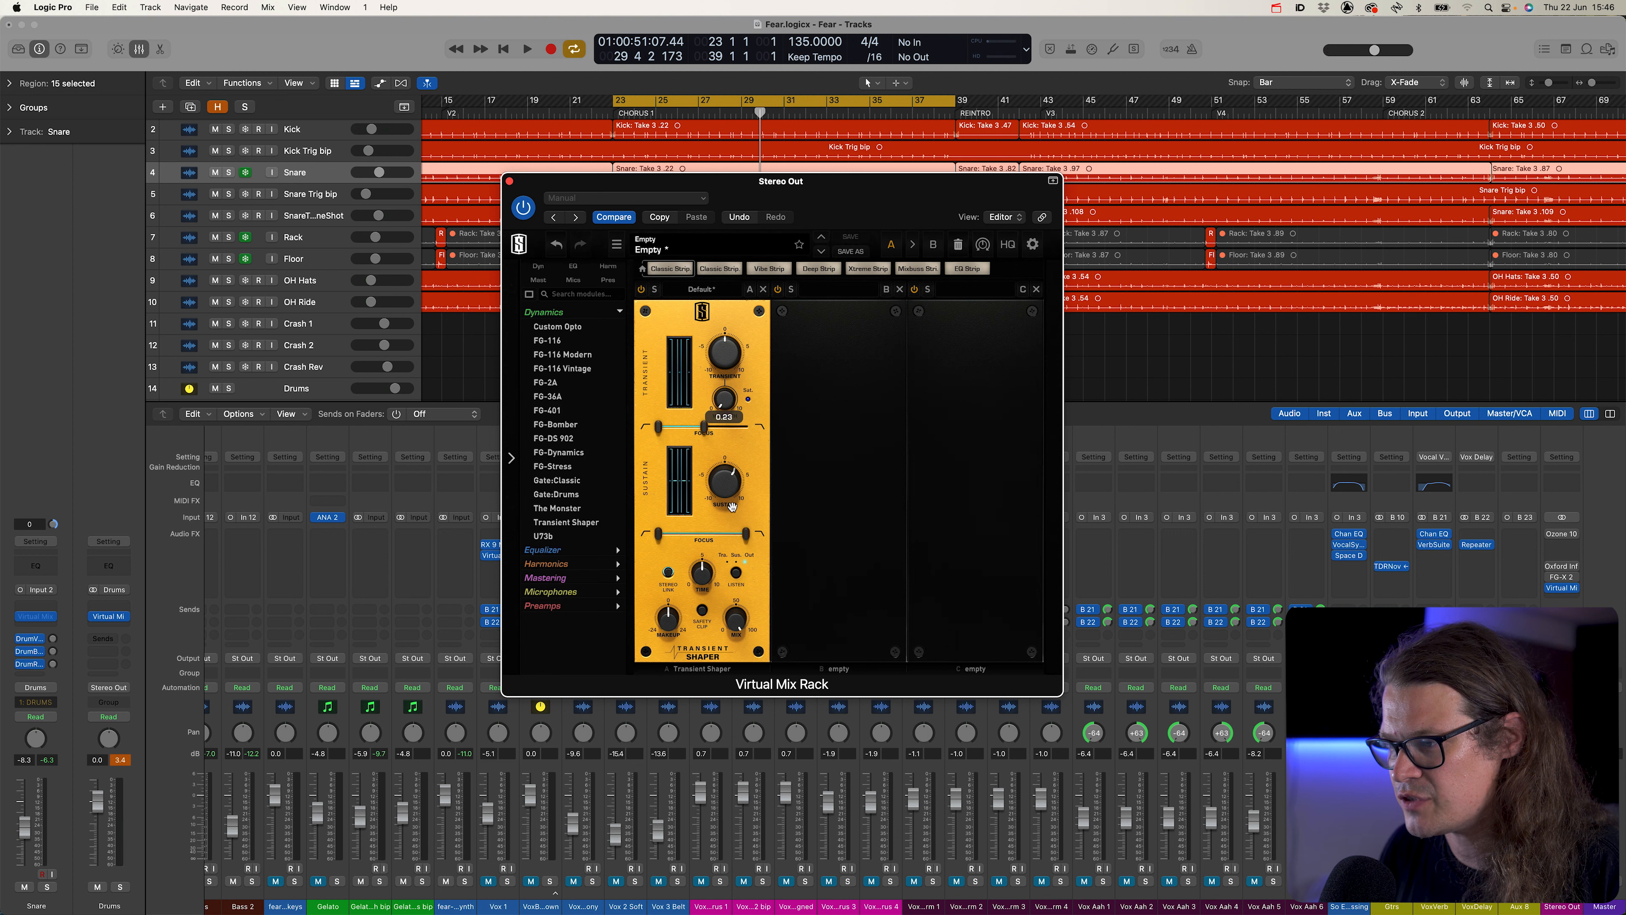
{"action": "key", "text": "space"}
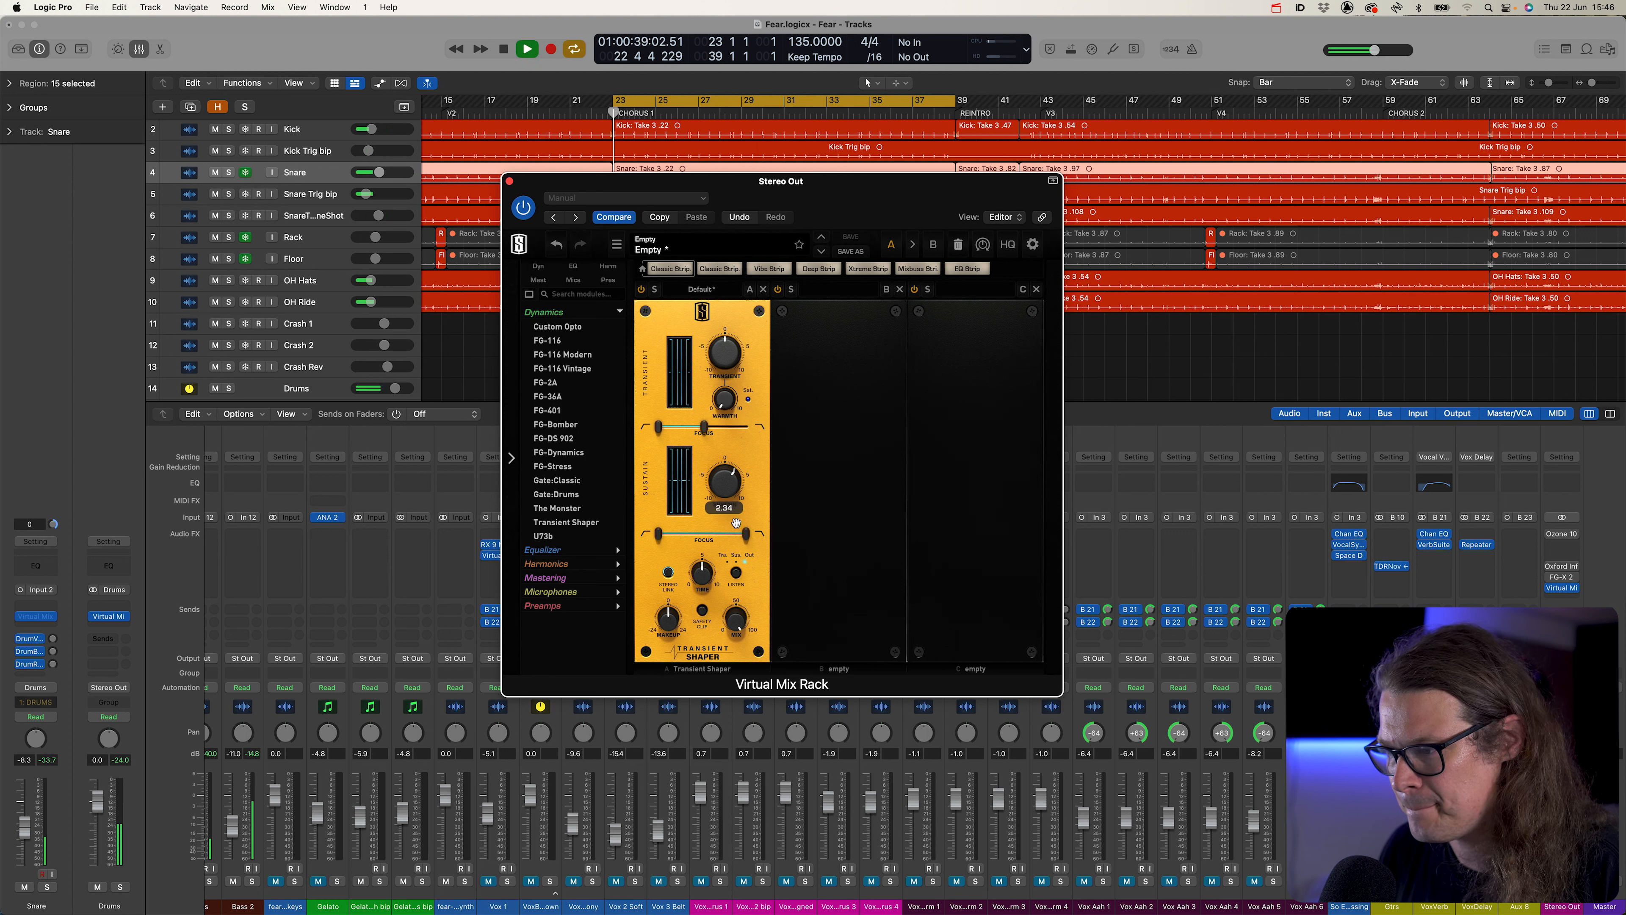
{"action": "left_click_drag", "start_coordinate": [658, 537], "coordinate": [722, 473]}
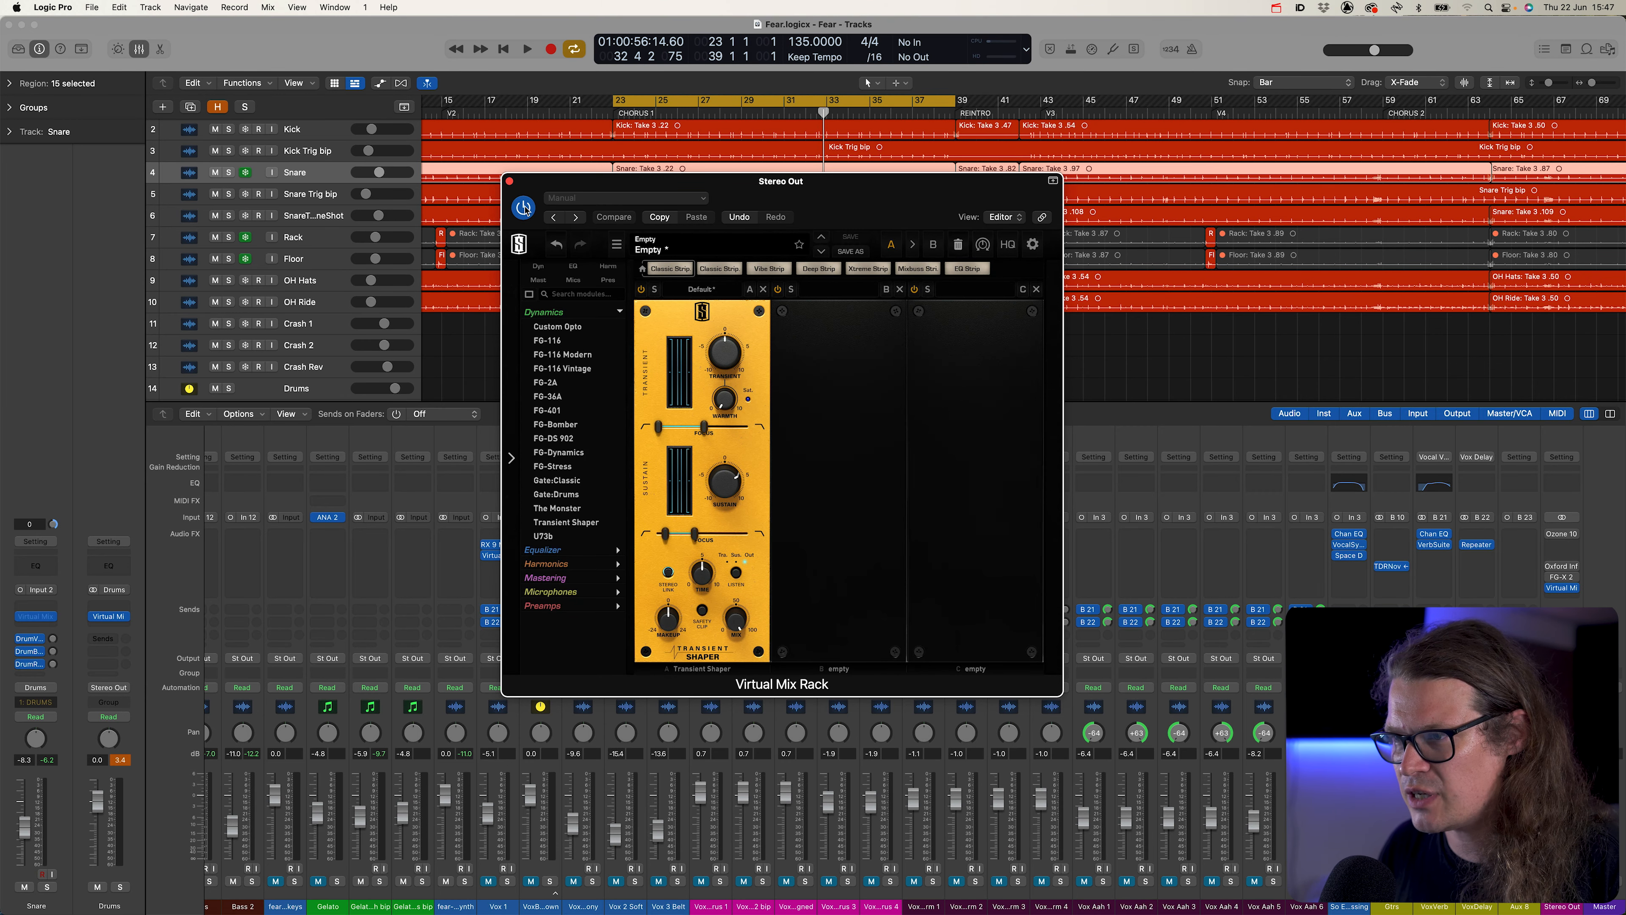
Close the Stereo Out plug-in window and the mixer, and solo the Bass track for loop playback
{"action": "left_click", "coordinate": [511, 183]}
{"action": "key", "text": "x"}
{"action": "left_click", "coordinate": [488, 435]}
{"action": "scroll", "coordinate": [489, 435], "scroll_direction": "down", "scroll_amount": 5}
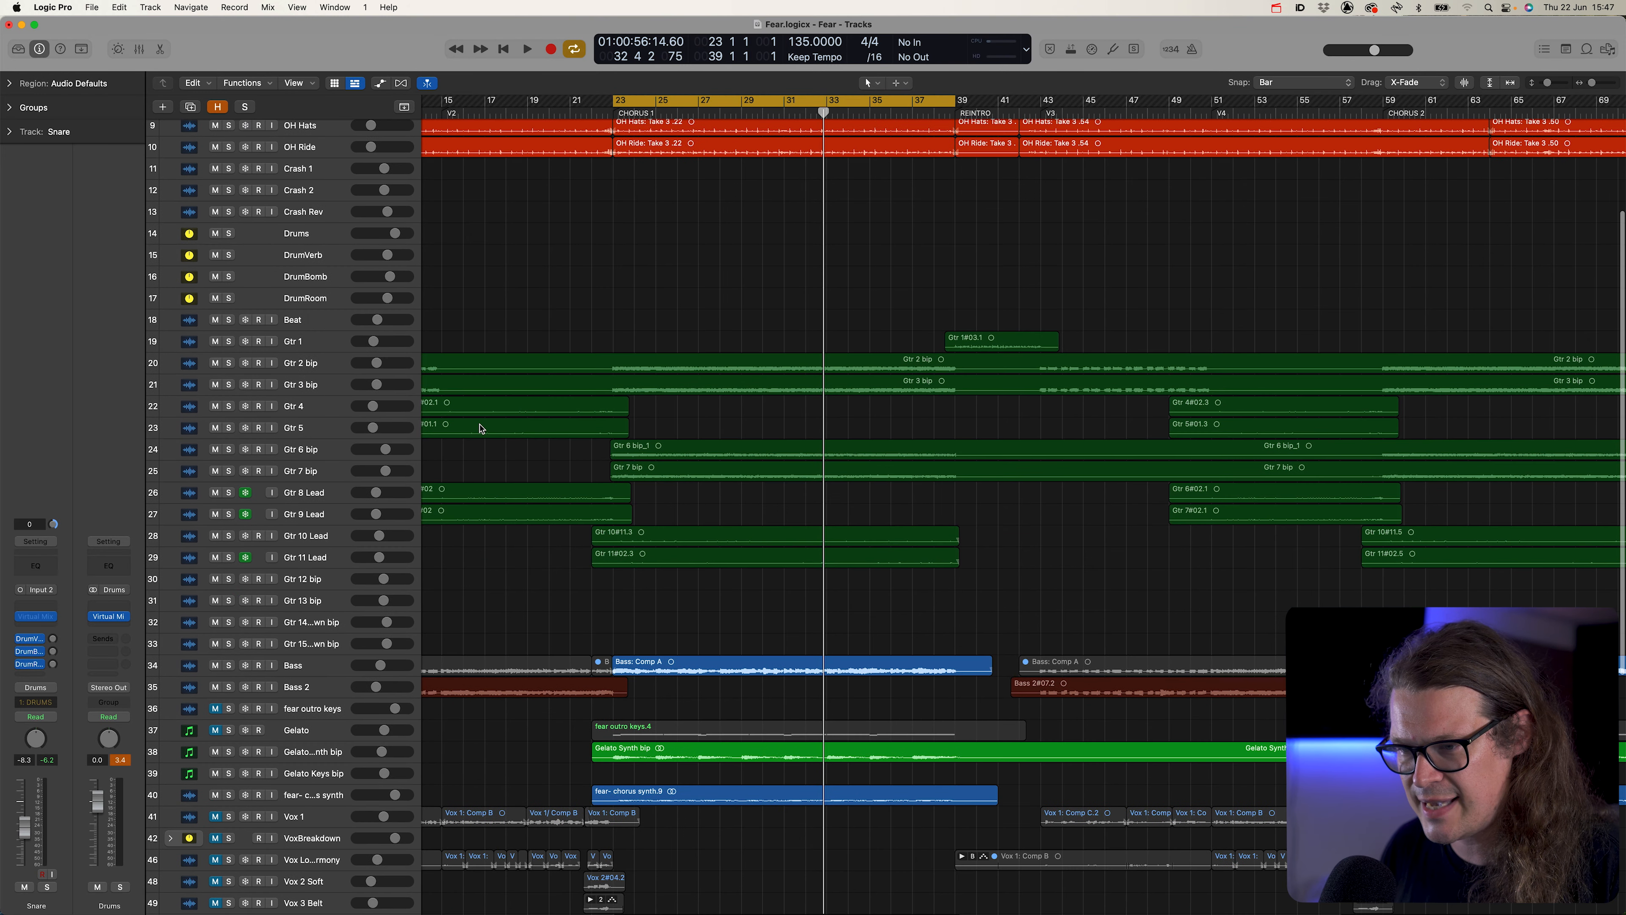
{"action": "left_click", "coordinate": [319, 669]}
{"action": "left_click", "coordinate": [229, 666]}
{"action": "key", "text": "space"}
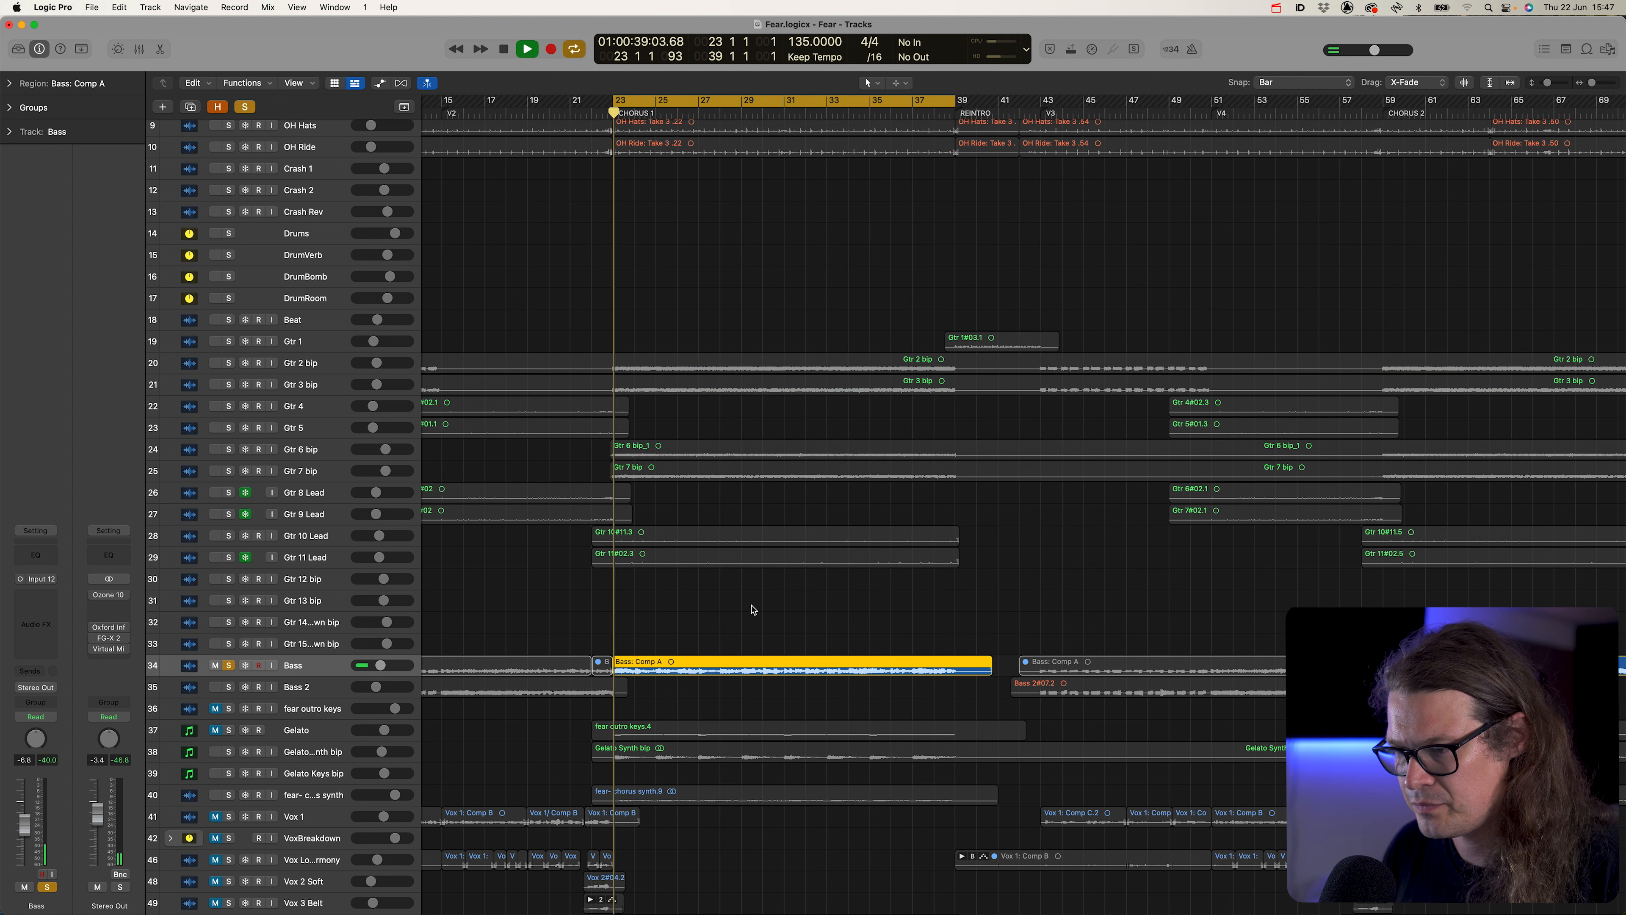
Insert Virtual Mix Rack on the Bass track and load a Transient Shaper into its first slot
{"action": "left_click", "coordinate": [40, 607]}
{"action": "mouse_move", "coordinate": [70, 639]}
{"action": "left_click", "coordinate": [142, 642]}
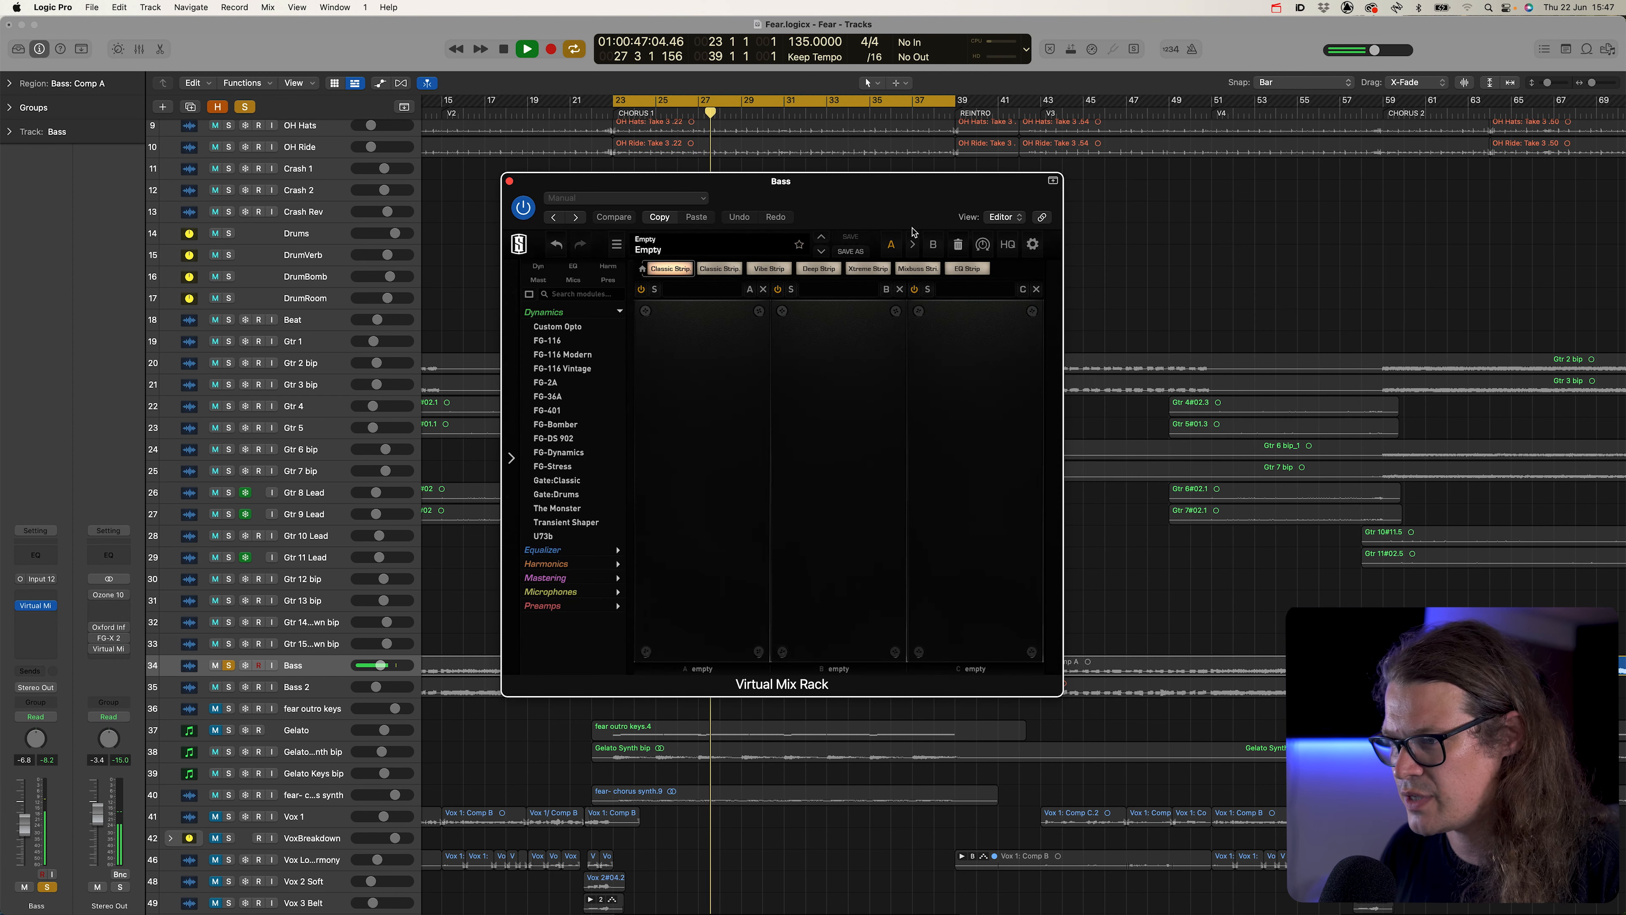
{"action": "left_click_drag", "start_coordinate": [578, 525], "coordinate": [704, 448]}
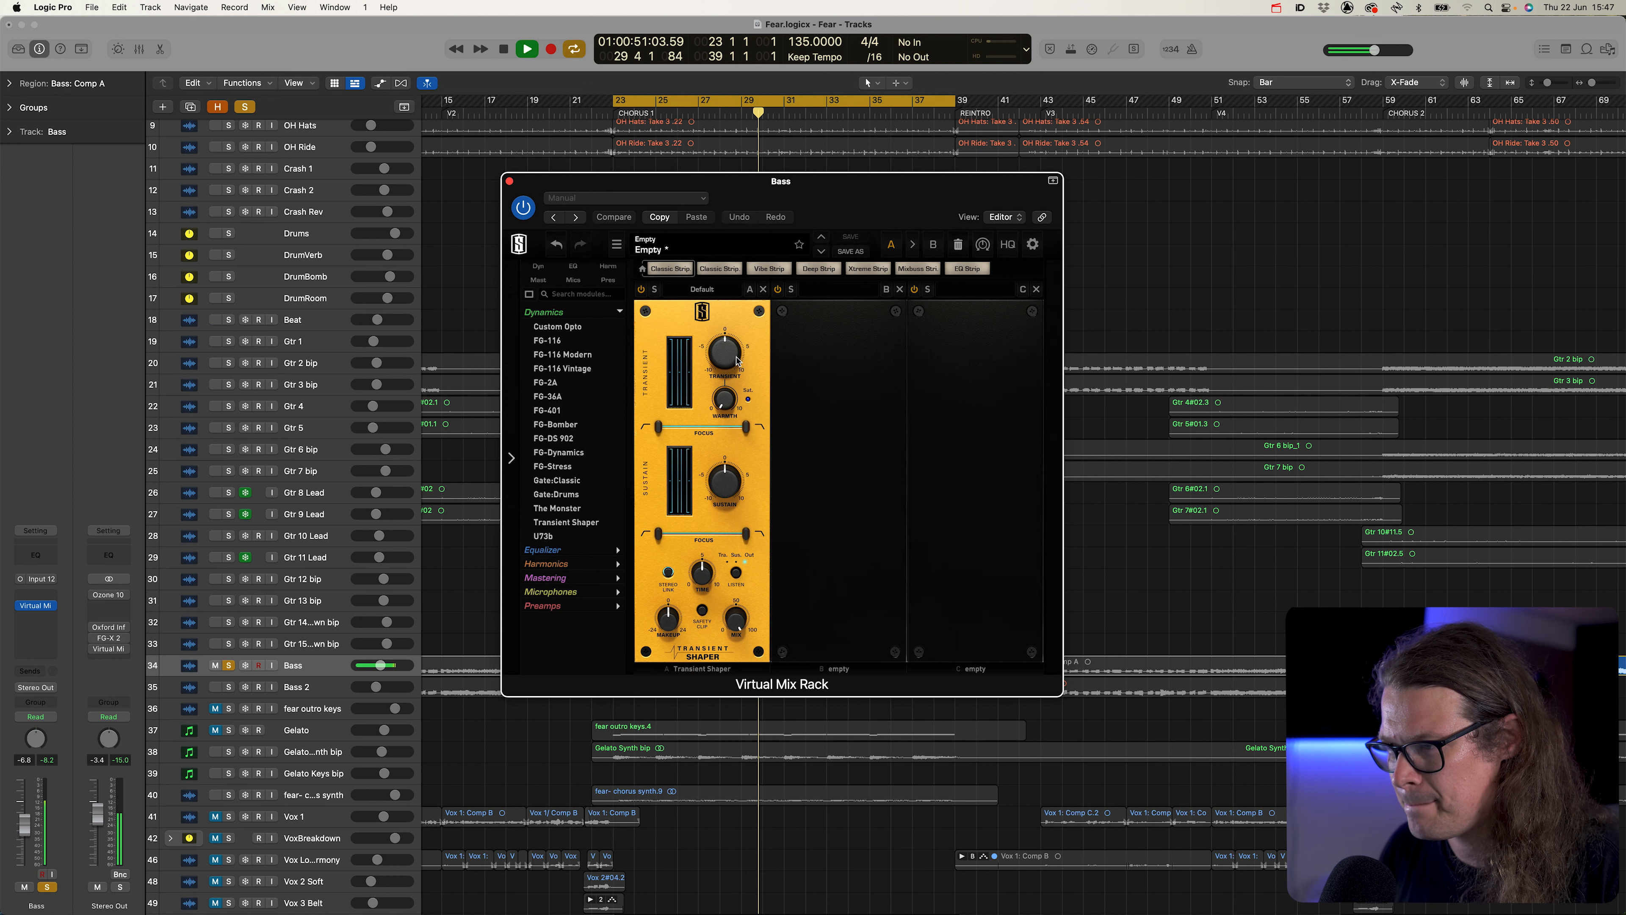
{"action": "key", "text": "space"}
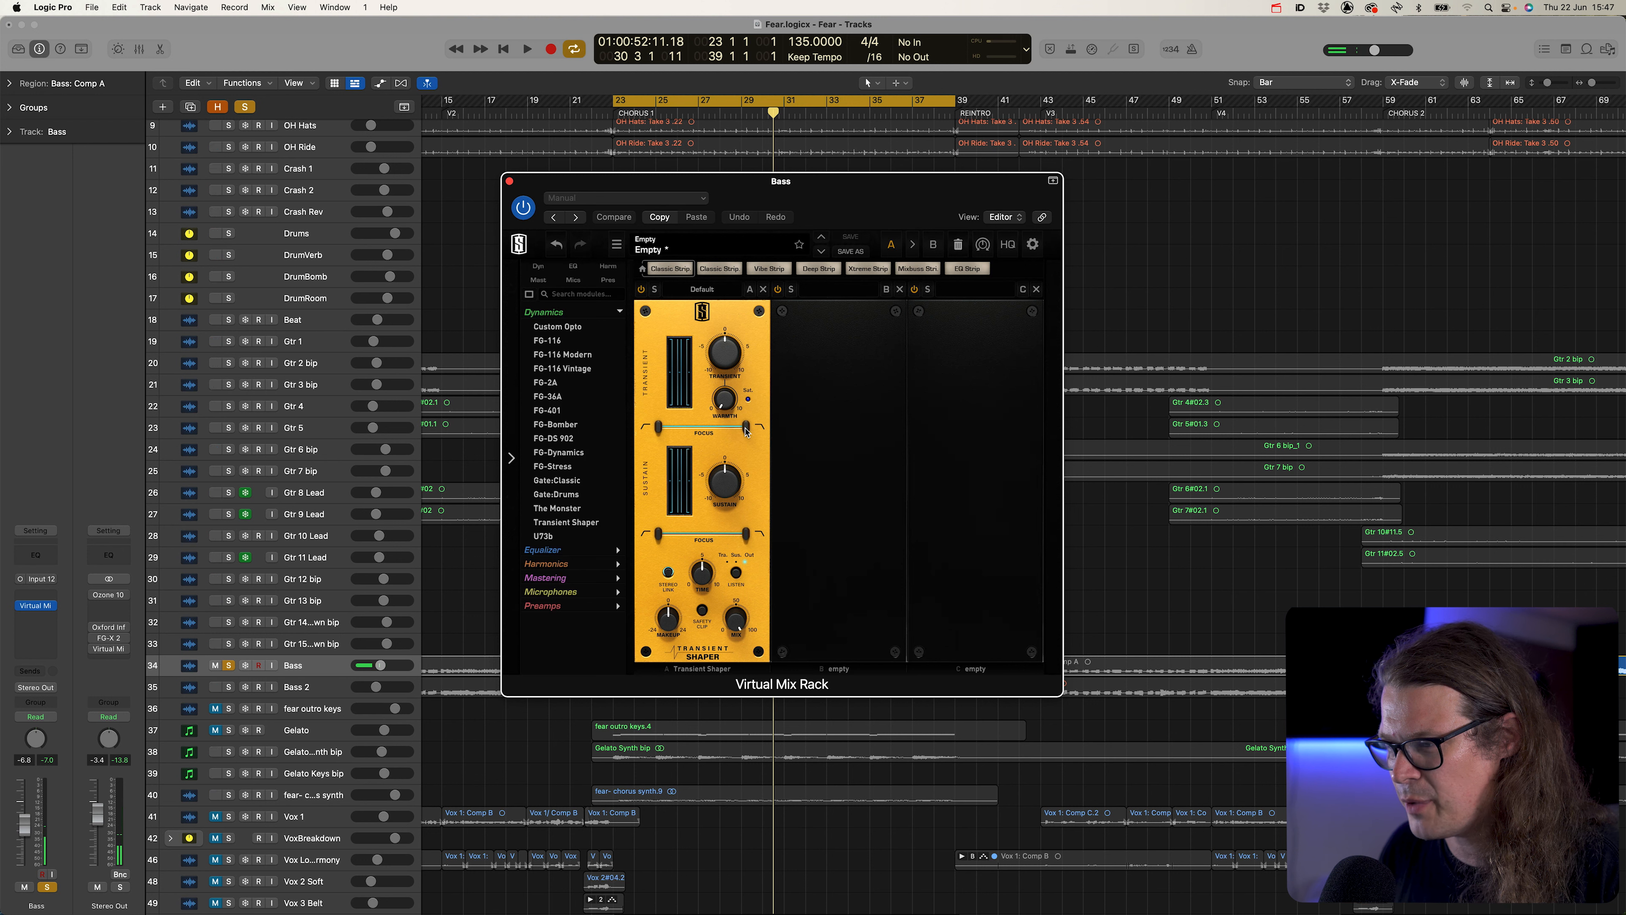
Limit the Bass shaper's Sustain Focus range to about 71.2 Hz through 840 Hz and start loop playback
{"action": "left_click_drag", "start_coordinate": [745, 536], "coordinate": [707, 541]}
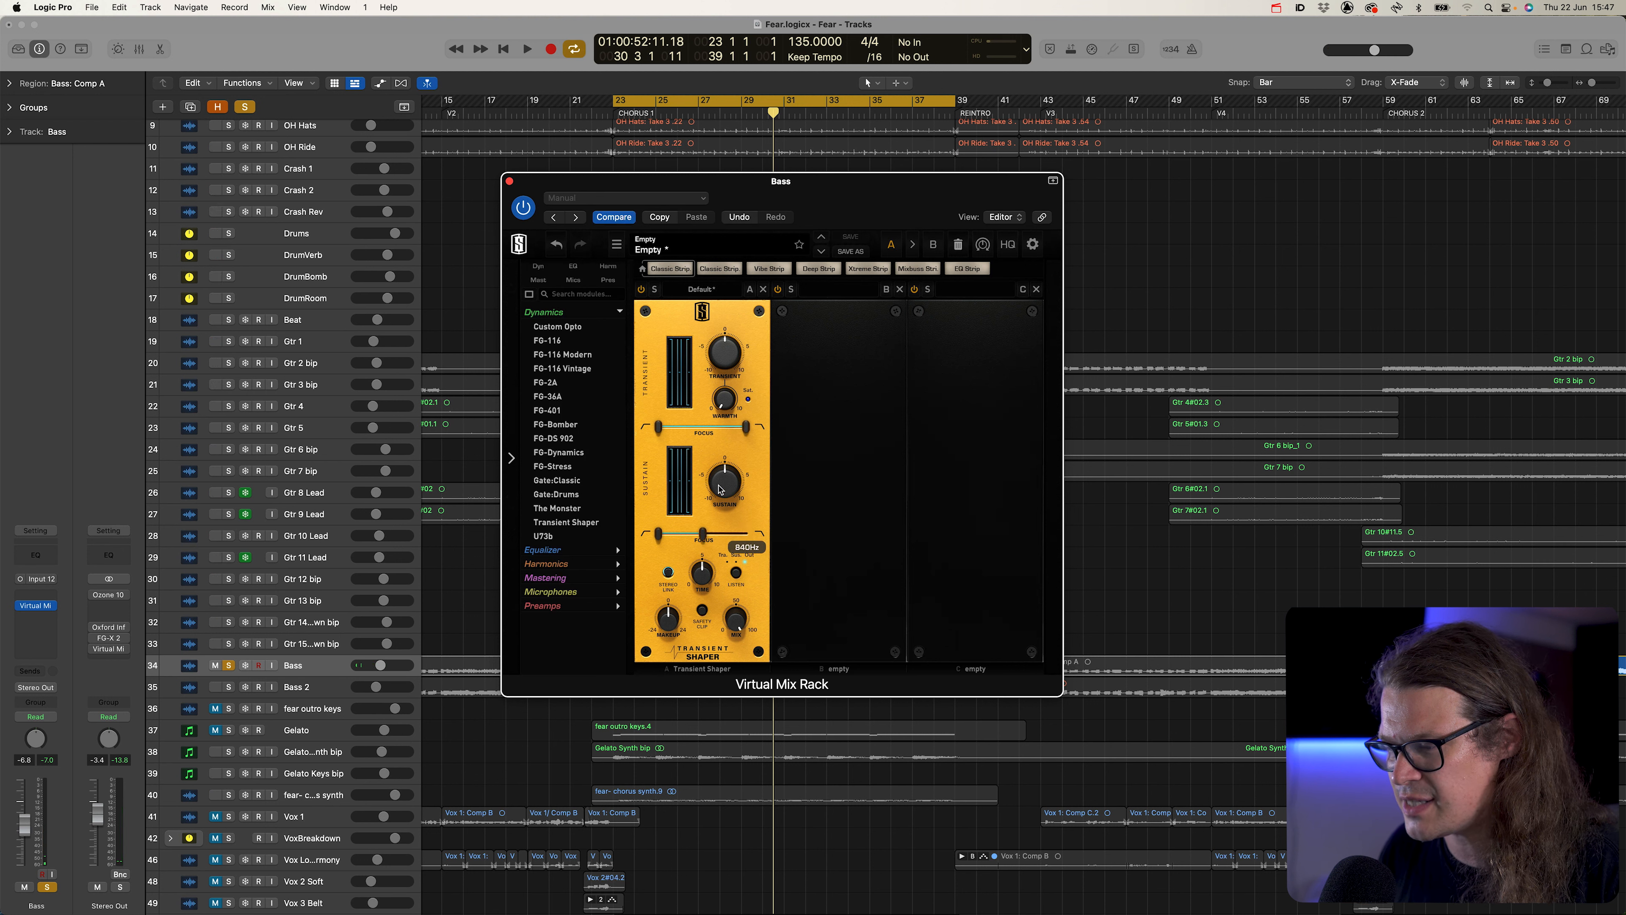
{"action": "key", "text": "space"}
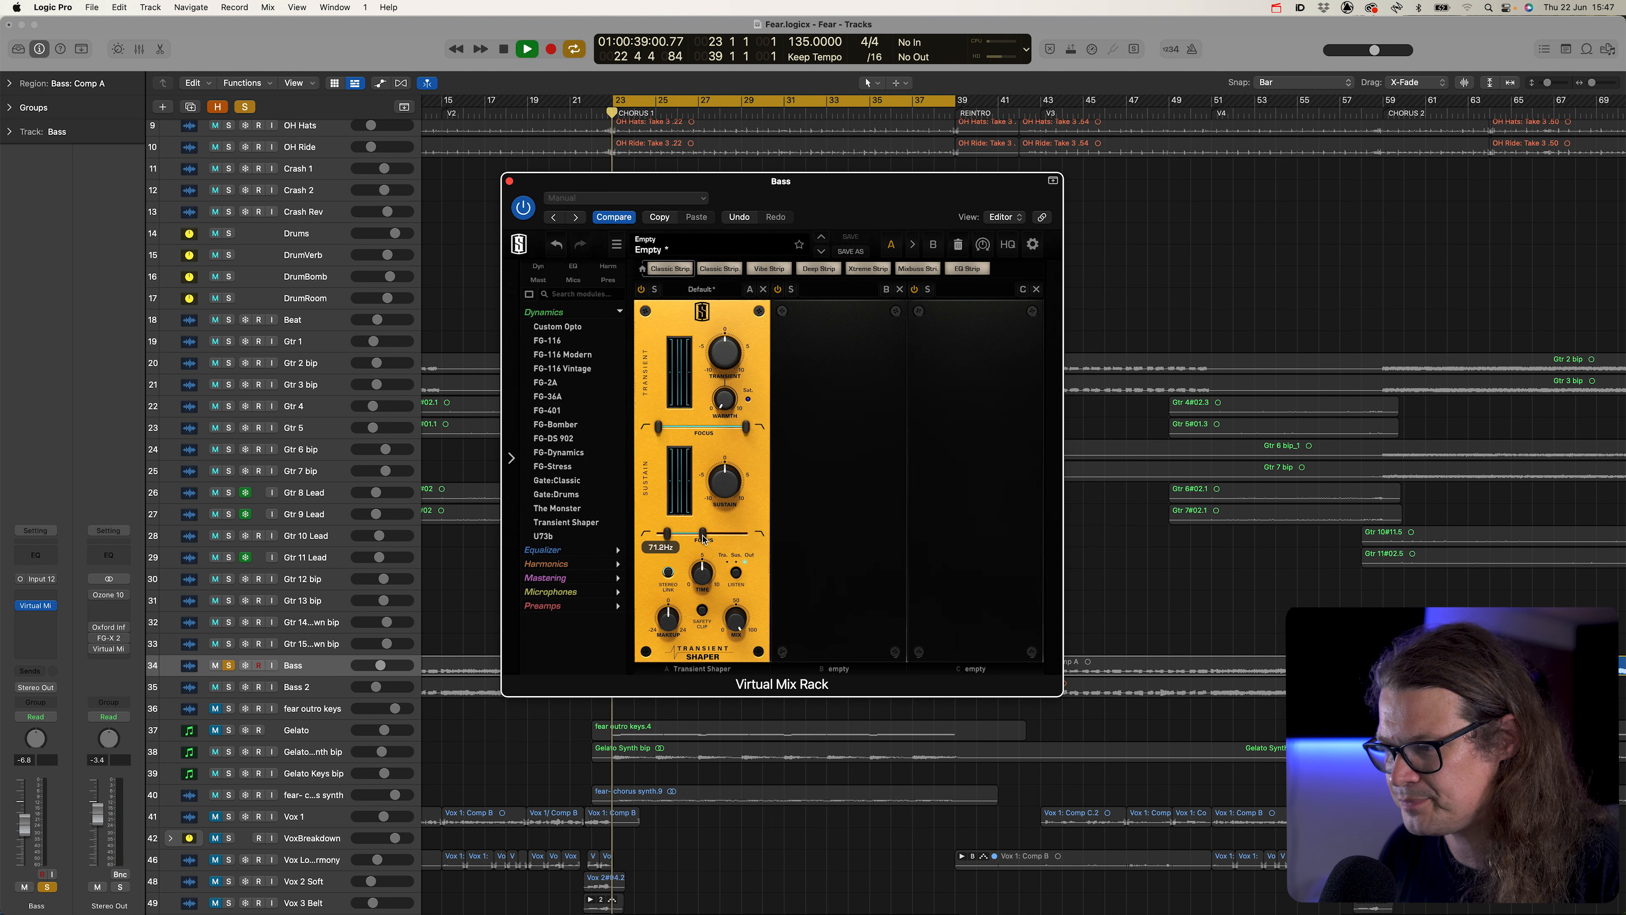
Lower the Bass Sustain amount to about -8.6 and widen its Sustain Focus range slightly at both ends
{"action": "left_click_drag", "start_coordinate": [724, 481], "coordinate": [725, 540]}
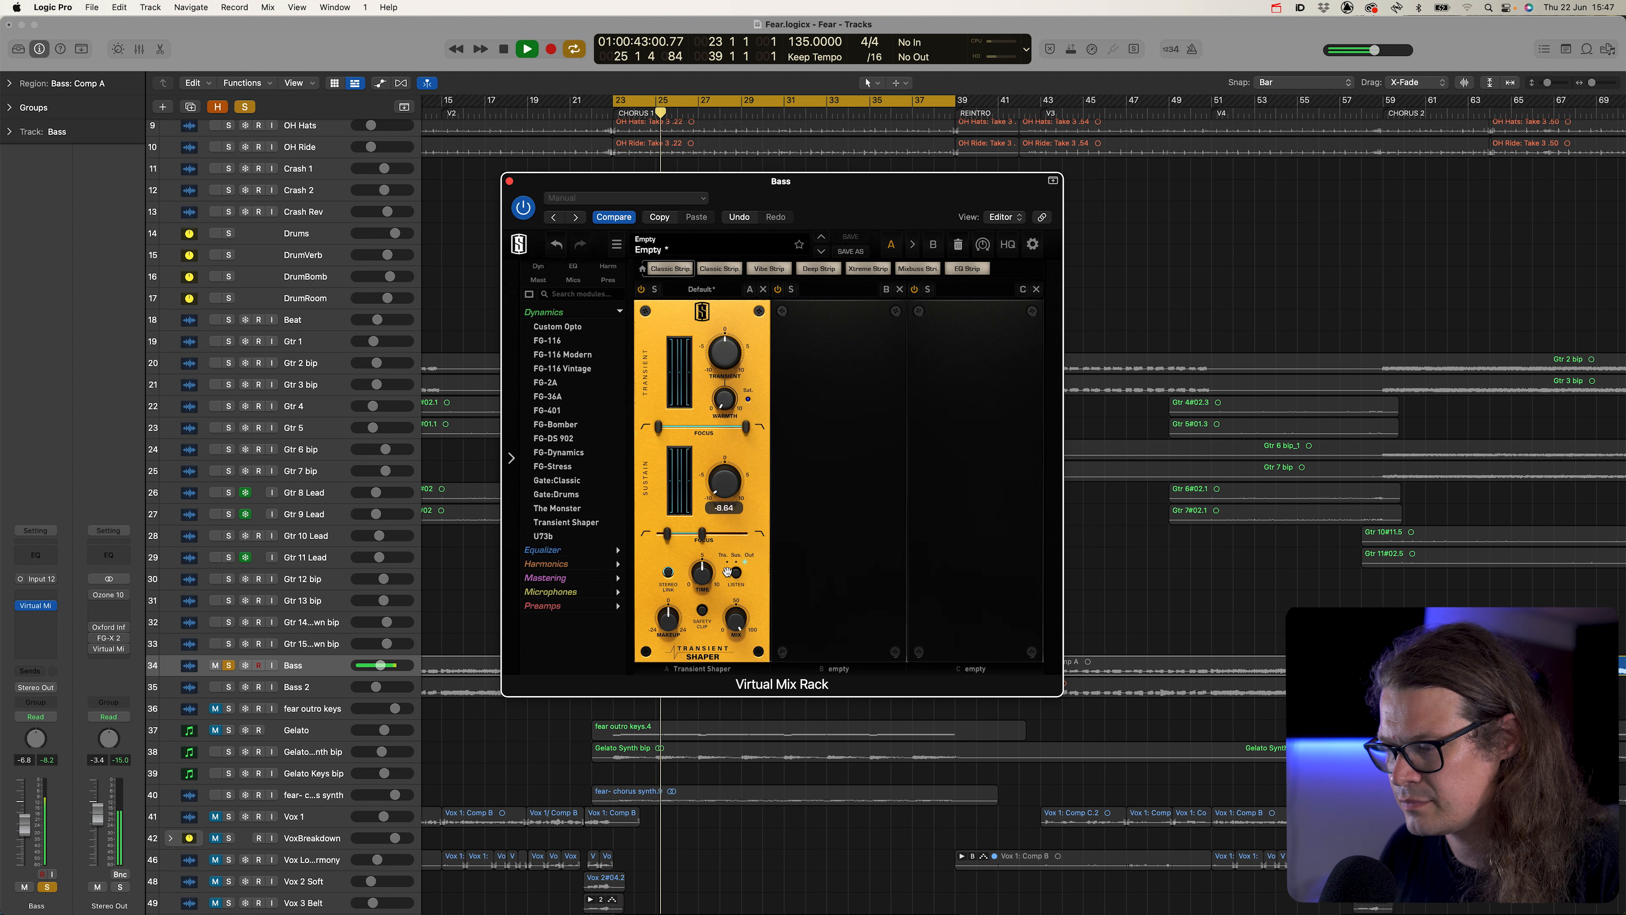
{"action": "mouse_move", "coordinate": [702, 534]}
{"action": "left_mouse_down"}
{"action": "mouse_move", "coordinate": [716, 540]}
{"action": "mouse_move", "coordinate": [661, 538]}
{"action": "mouse_move", "coordinate": [715, 524]}
{"action": "left_mouse_up"}
{"action": "left_click", "coordinate": [667, 537]}
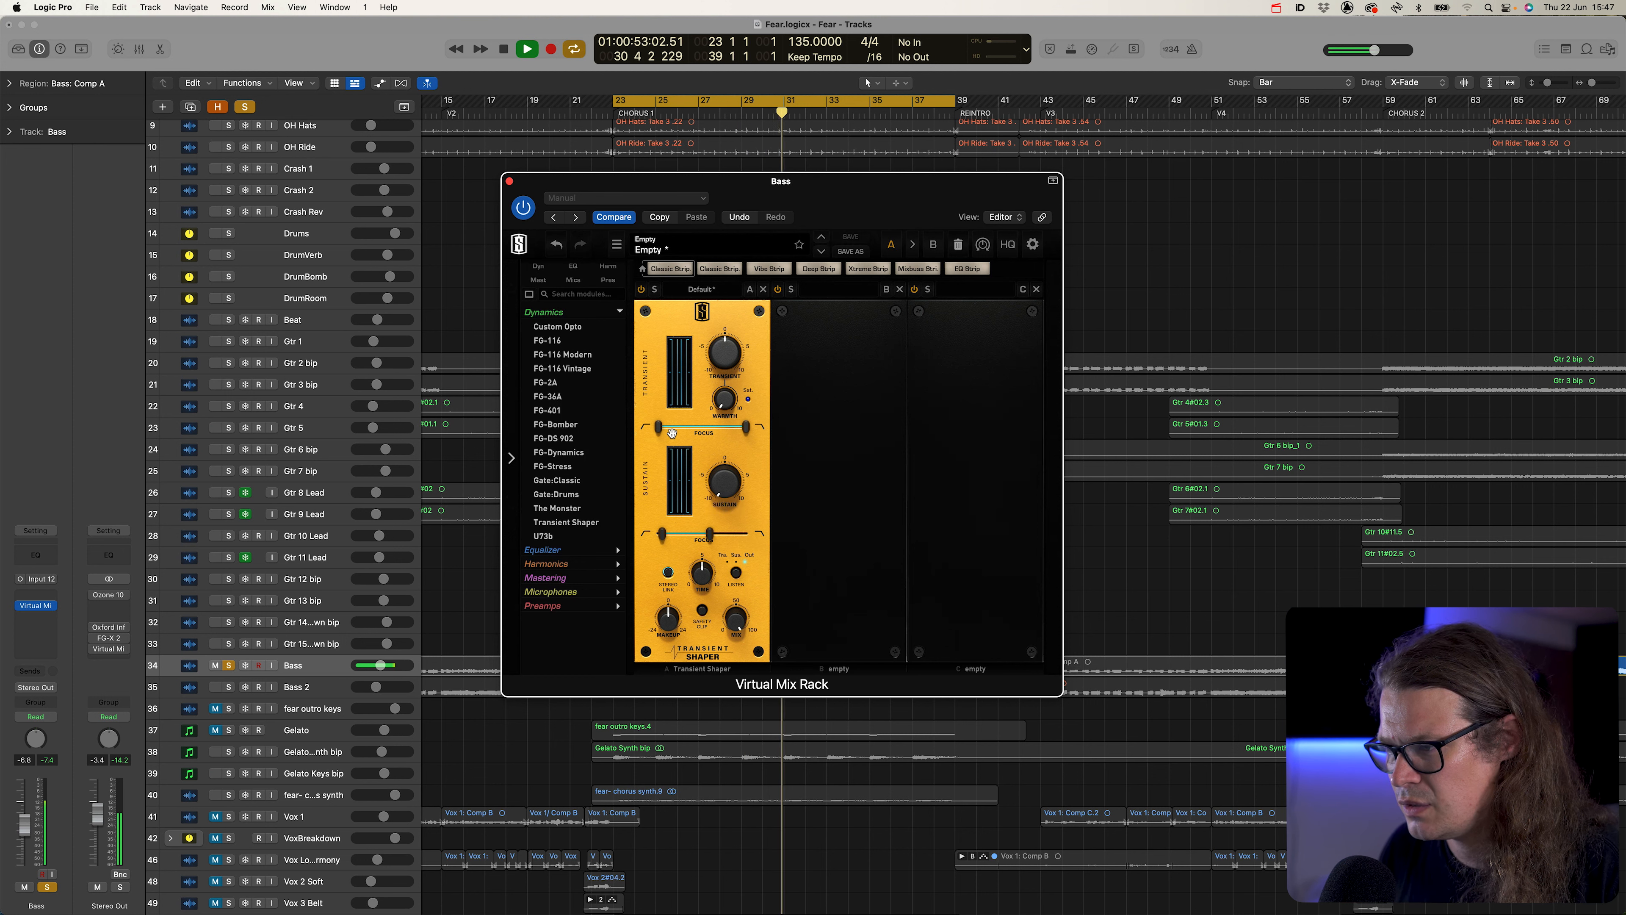
Narrow the Bass shaper's Transient Focus range to the low frequencies and raise its Transient amount to about 5.66
{"action": "left_click_drag", "start_coordinate": [737, 429], "coordinate": [695, 428]}
{"action": "left_click_drag", "start_coordinate": [717, 370], "coordinate": [725, 311]}
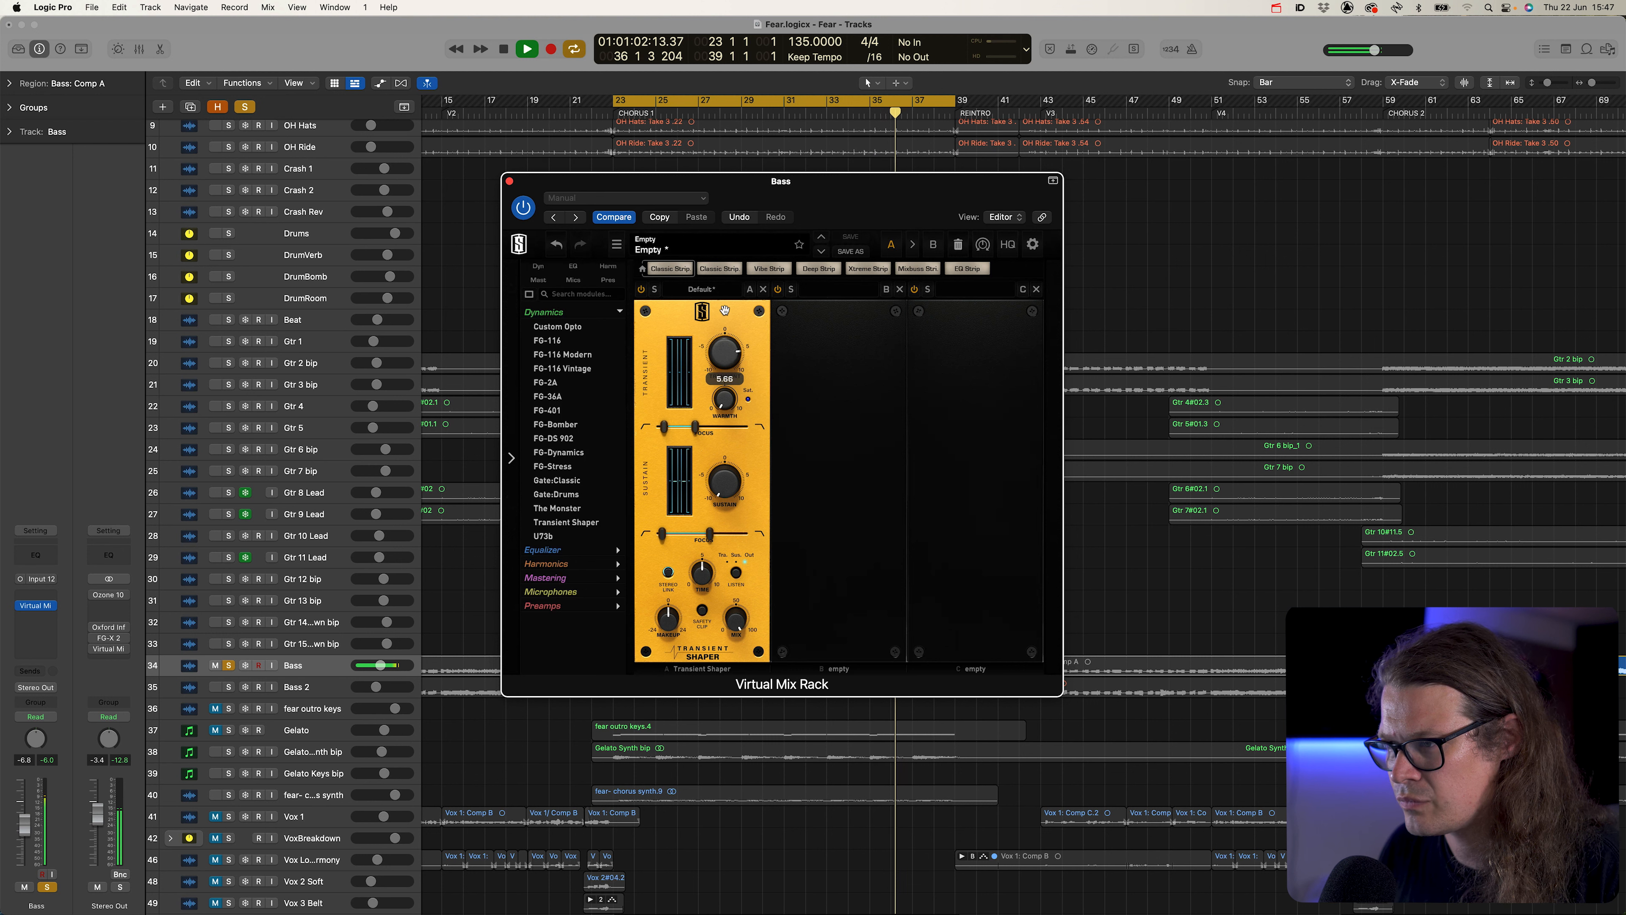
{"action": "left_click", "coordinate": [641, 289]}
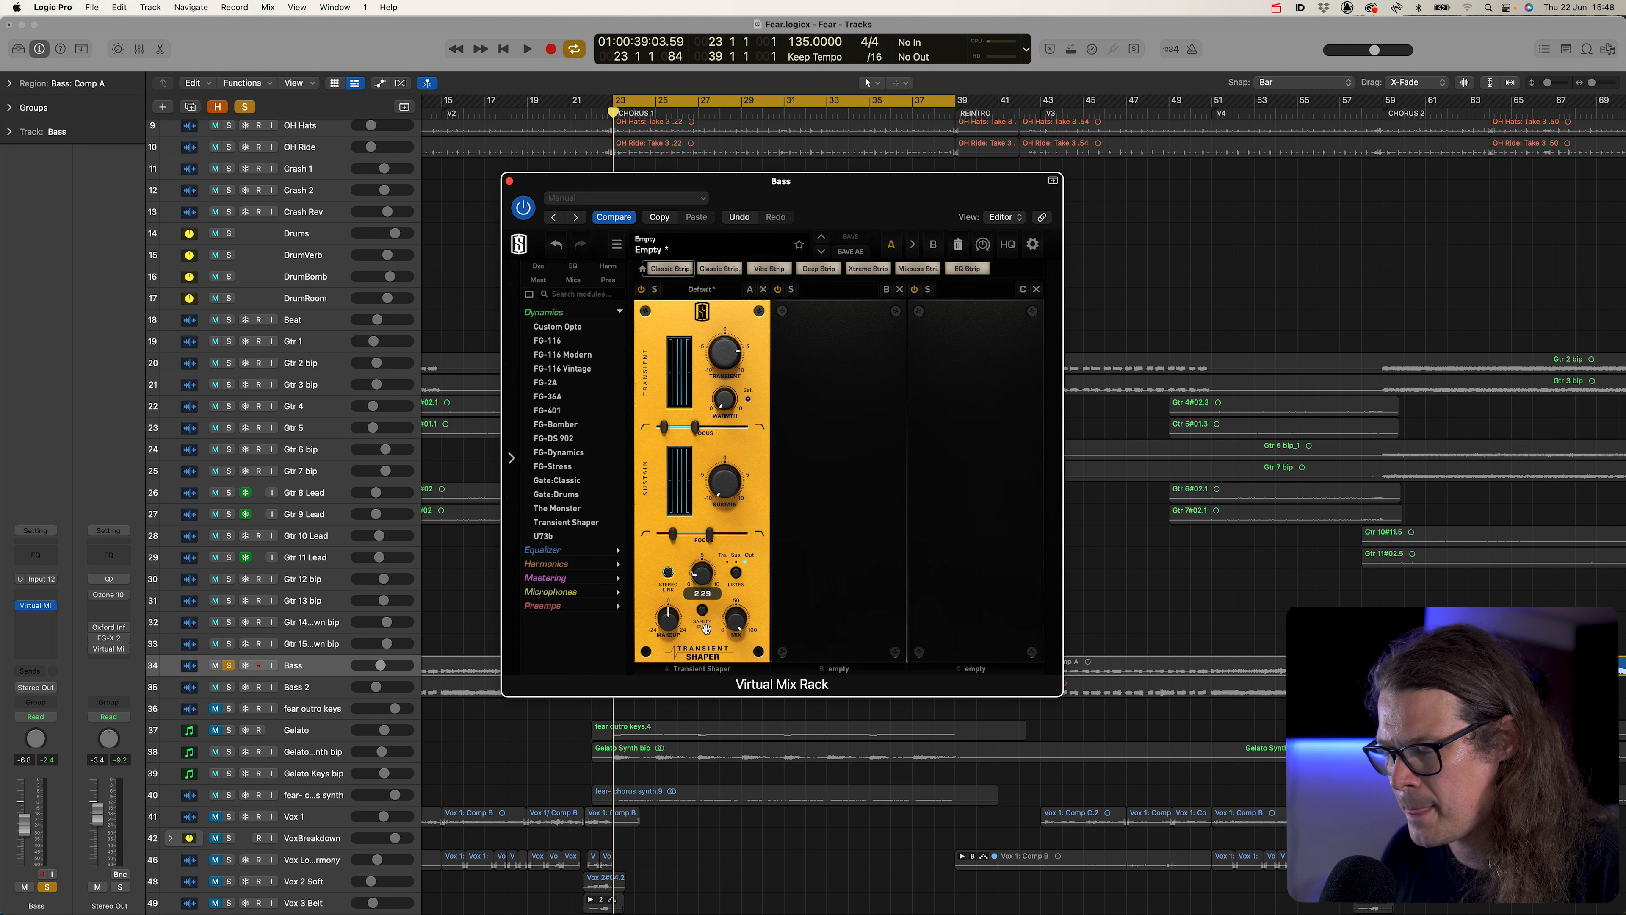
Set the Bass shaper's Time to about 2.78 and its Transient Warmth to about 2.88 during playback
{"action": "mouse_move", "coordinate": [701, 585]}
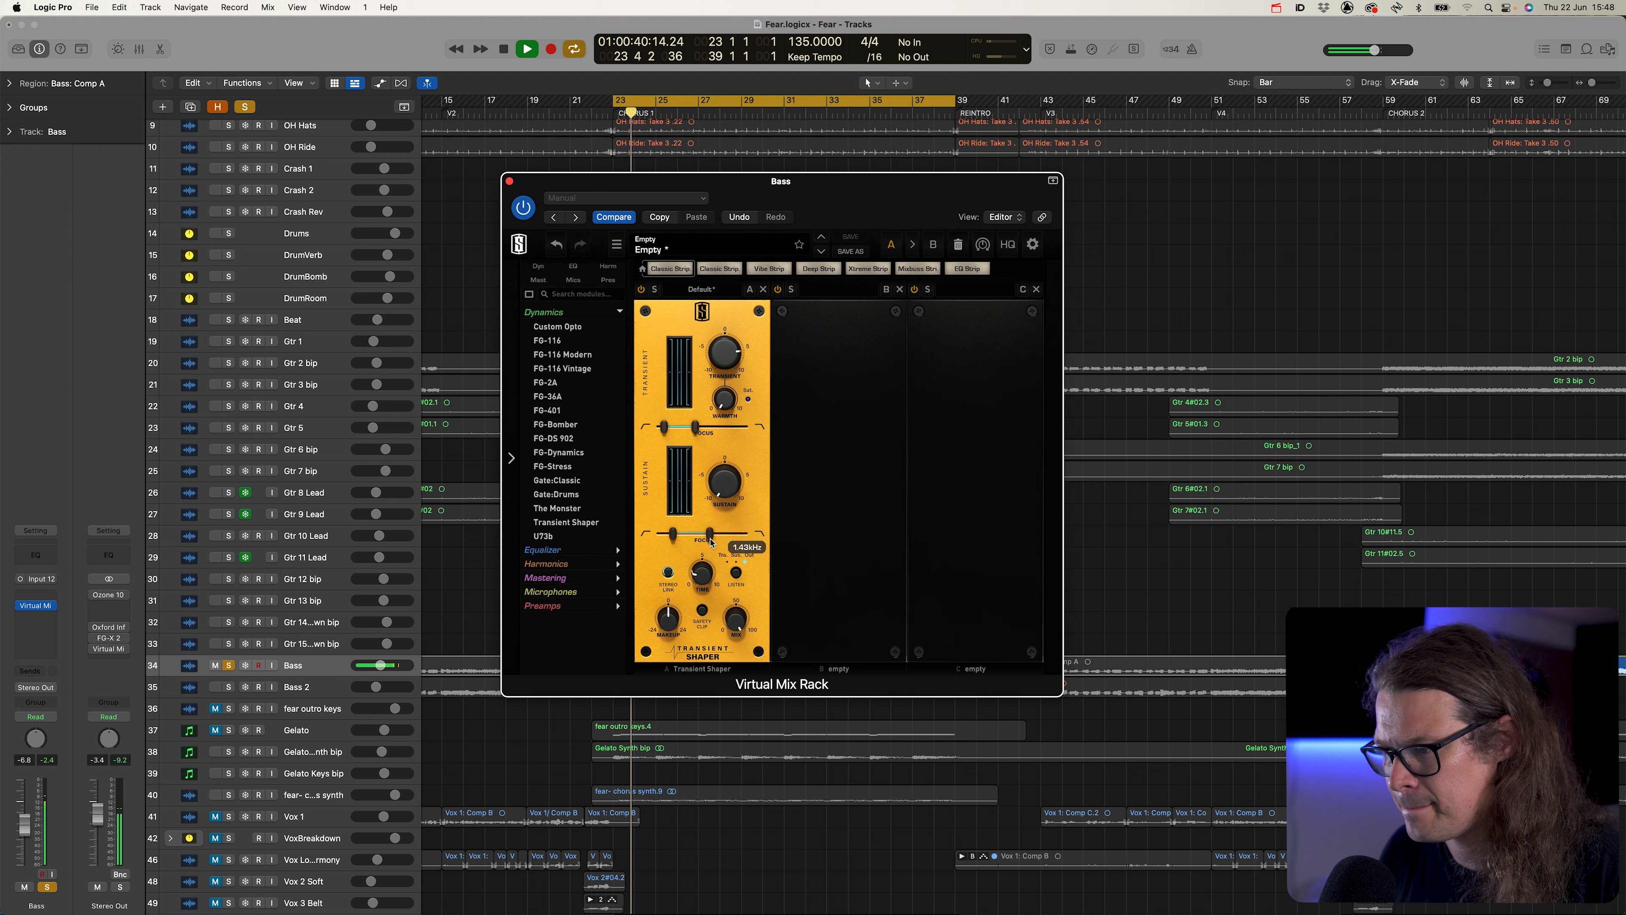
{"action": "left_click_drag", "start_coordinate": [702, 585], "coordinate": [706, 577]}
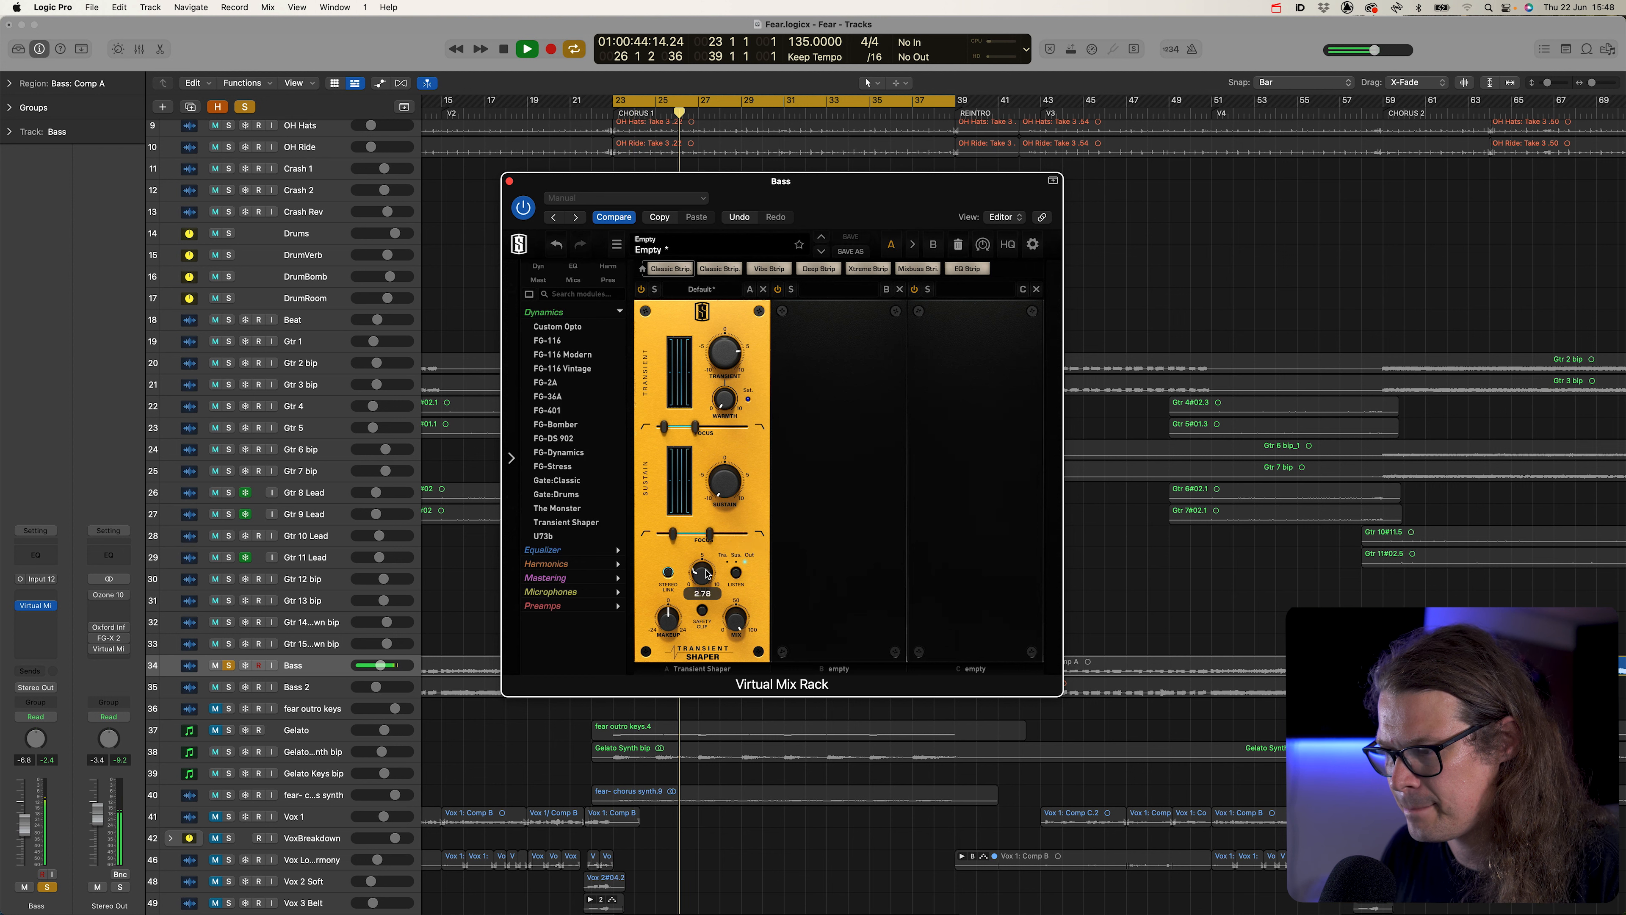
{"action": "mouse_move", "coordinate": [726, 345]}
{"action": "mouse_move", "coordinate": [711, 399]}
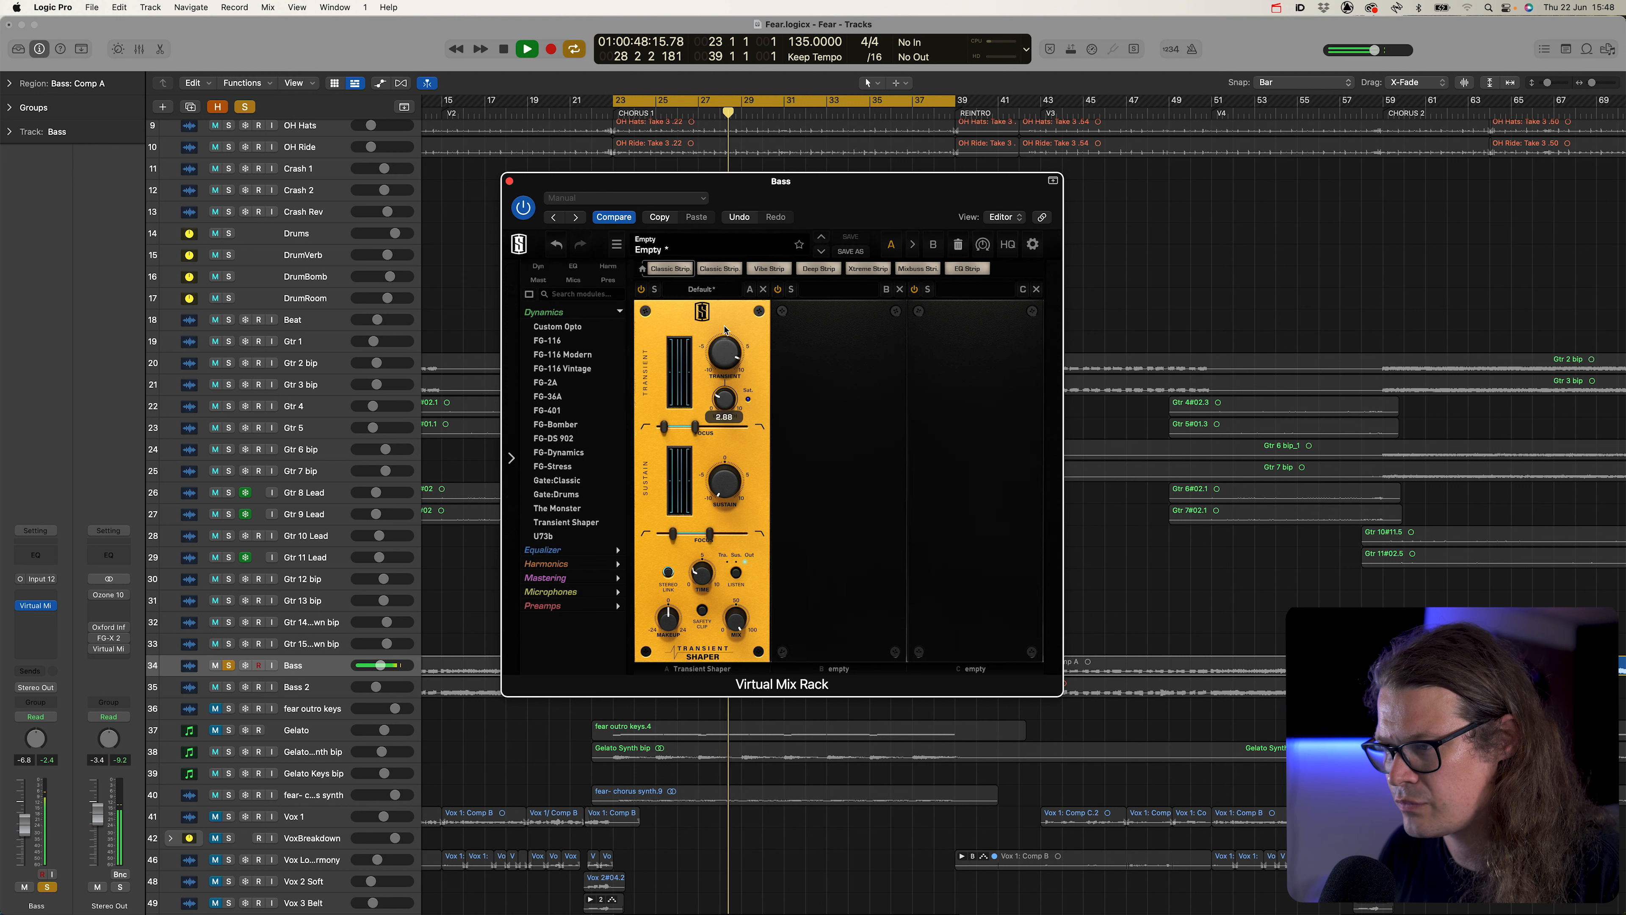
Shift the Bass Transient Focus range upward to an upper limit of about 5.71 kHz and compare the sound with the shaper bypassed
{"action": "left_click_drag", "start_coordinate": [694, 427], "coordinate": [728, 433]}
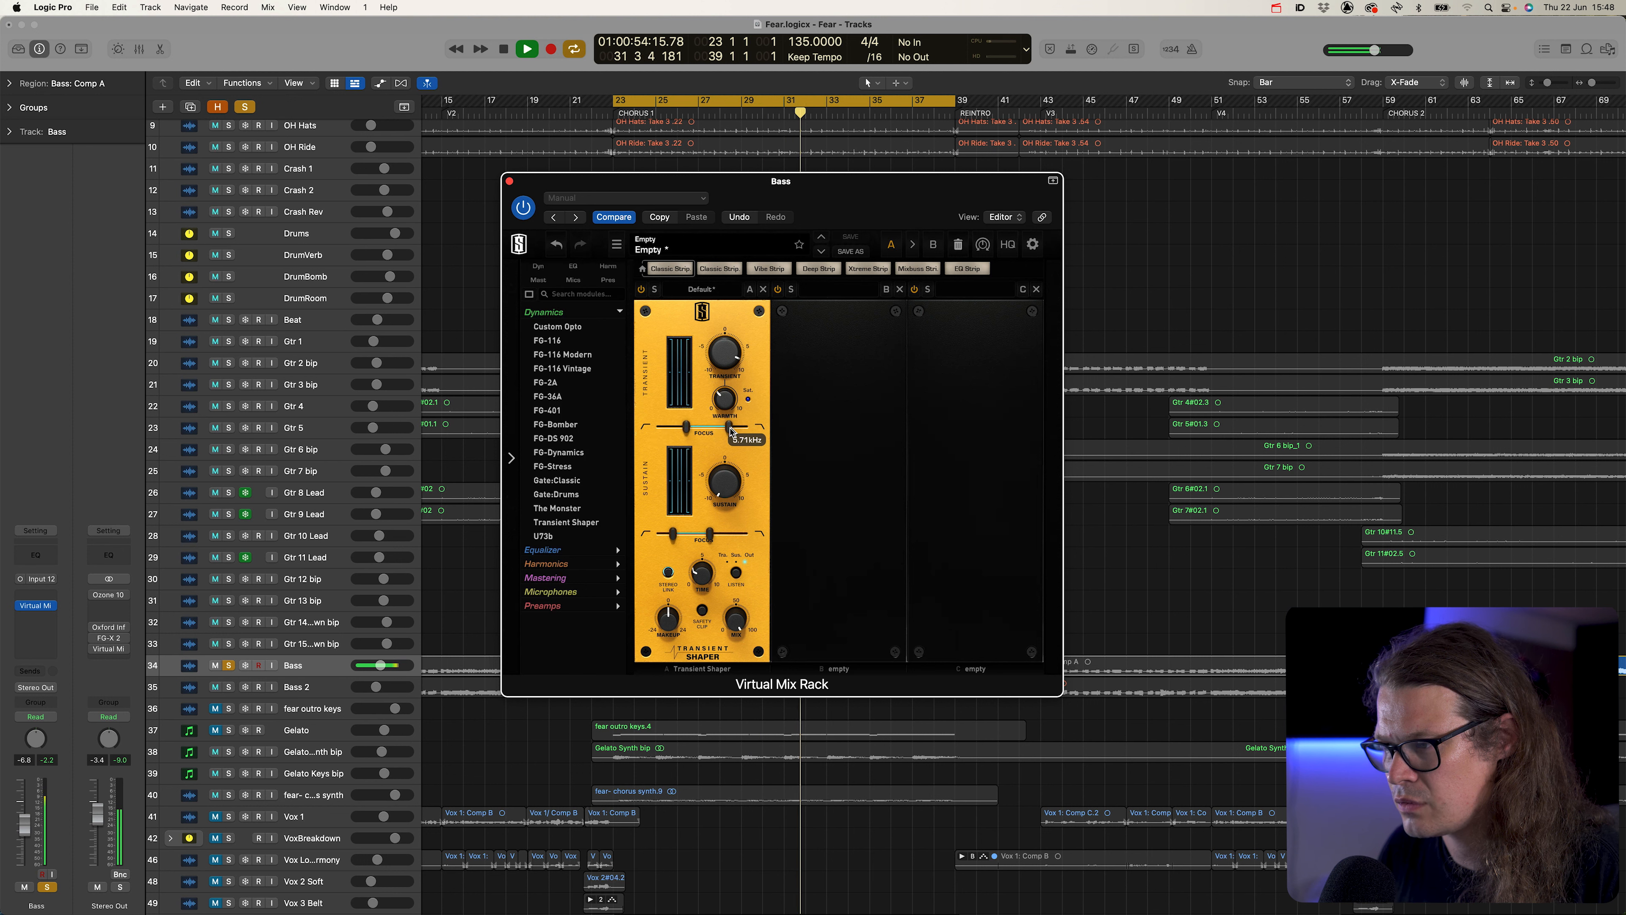
{"action": "left_click", "coordinate": [642, 291]}
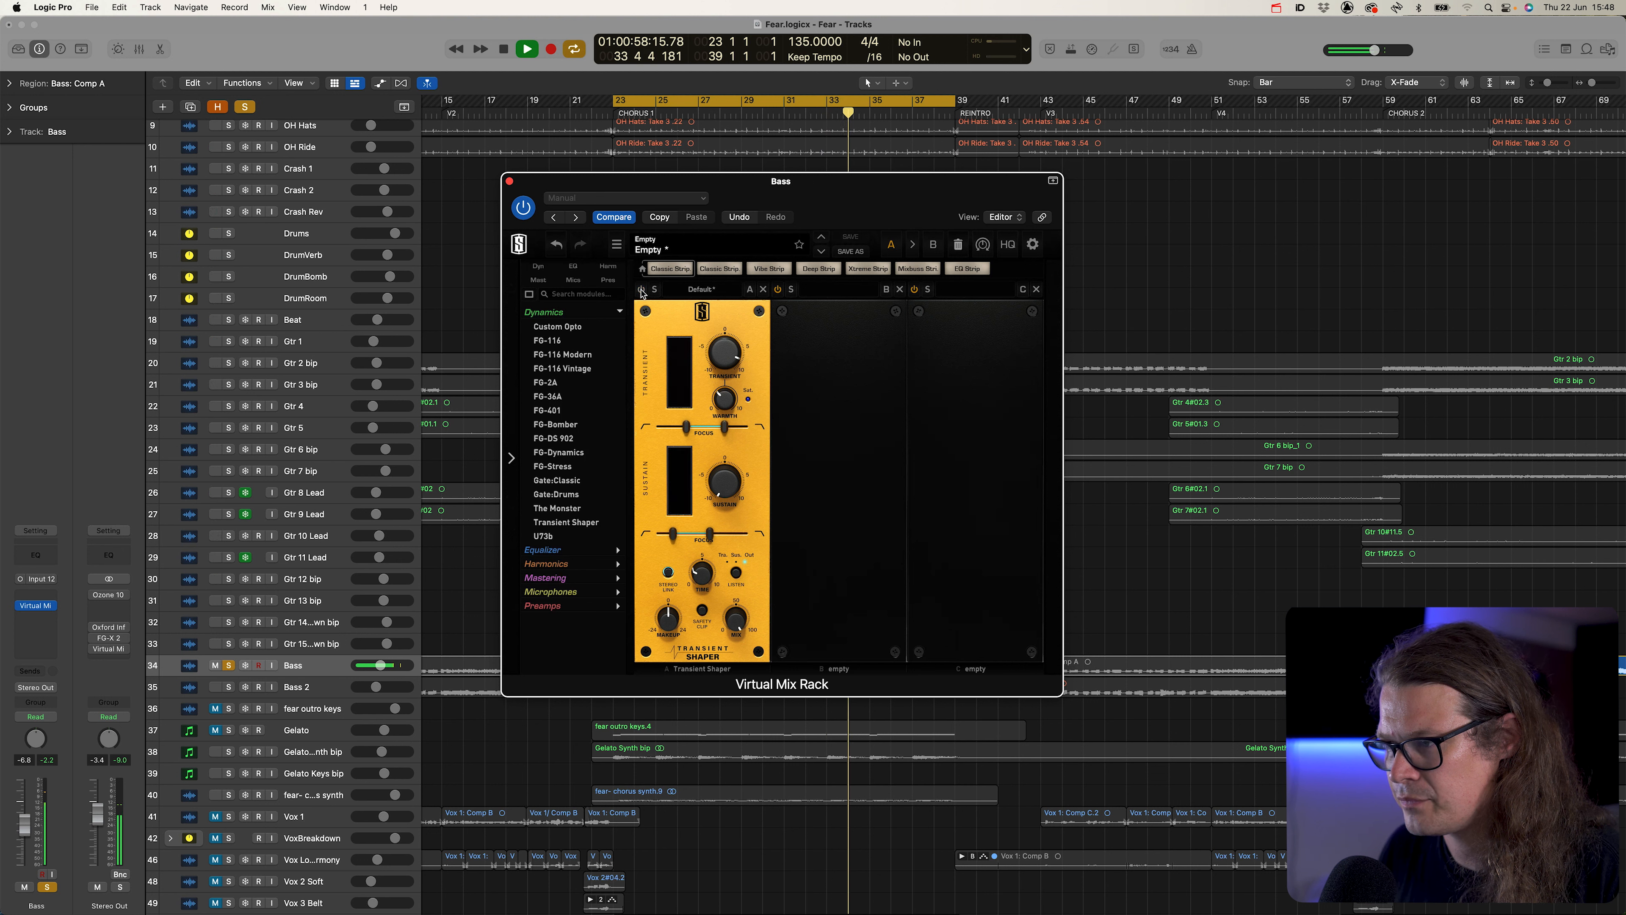
{"action": "left_click", "coordinate": [642, 292]}
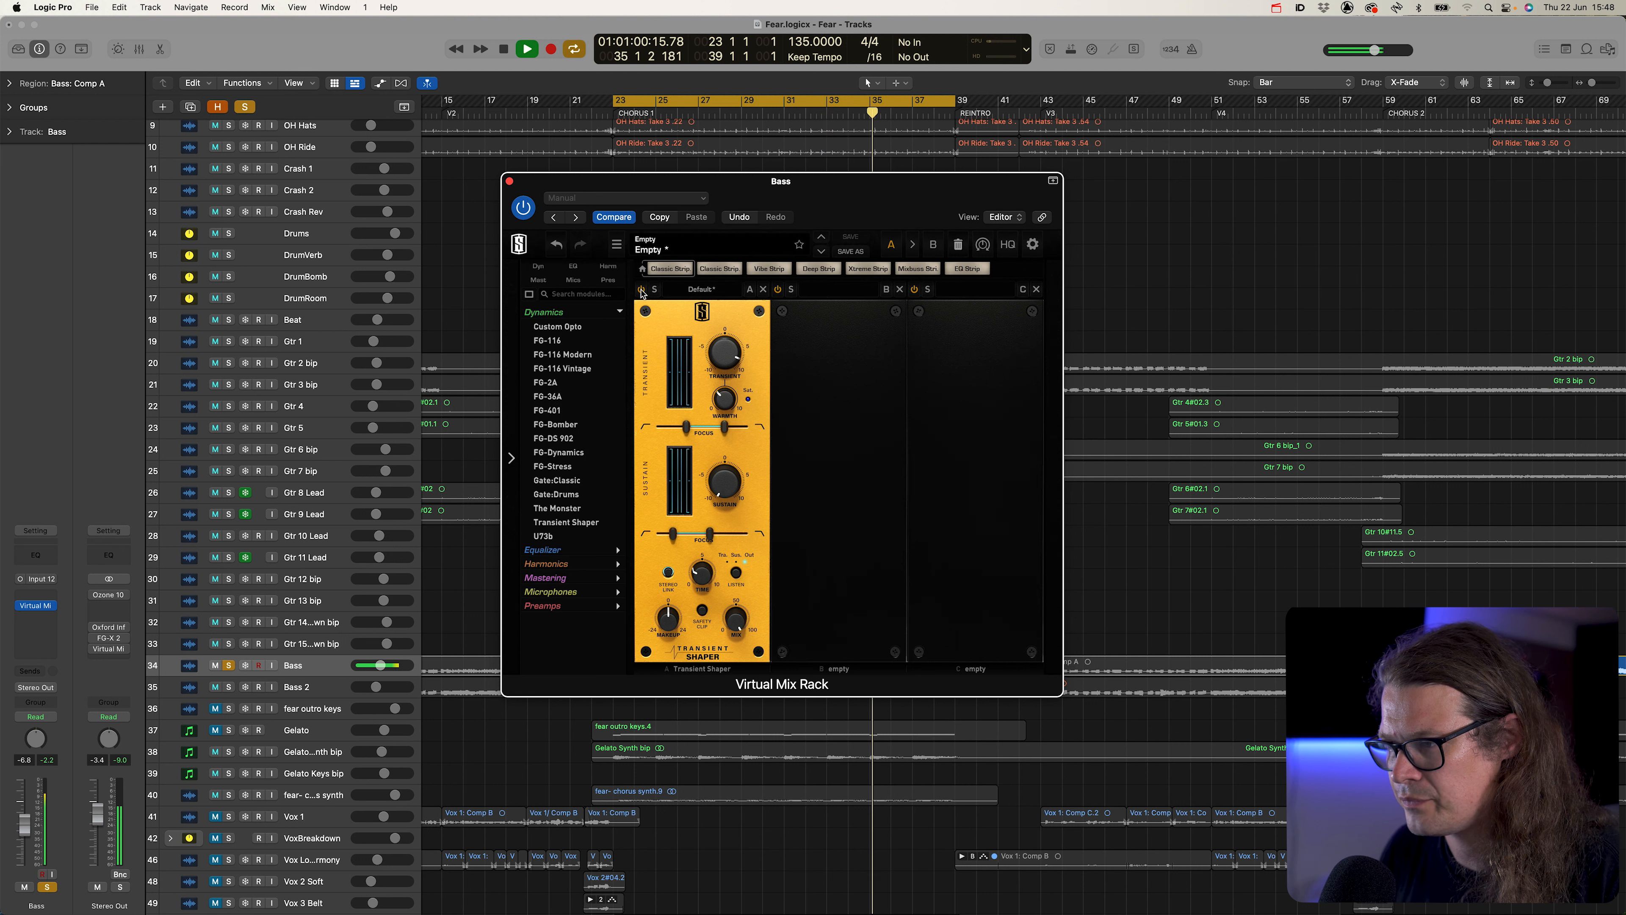
{"action": "left_click_drag", "start_coordinate": [725, 426], "coordinate": [730, 427]}
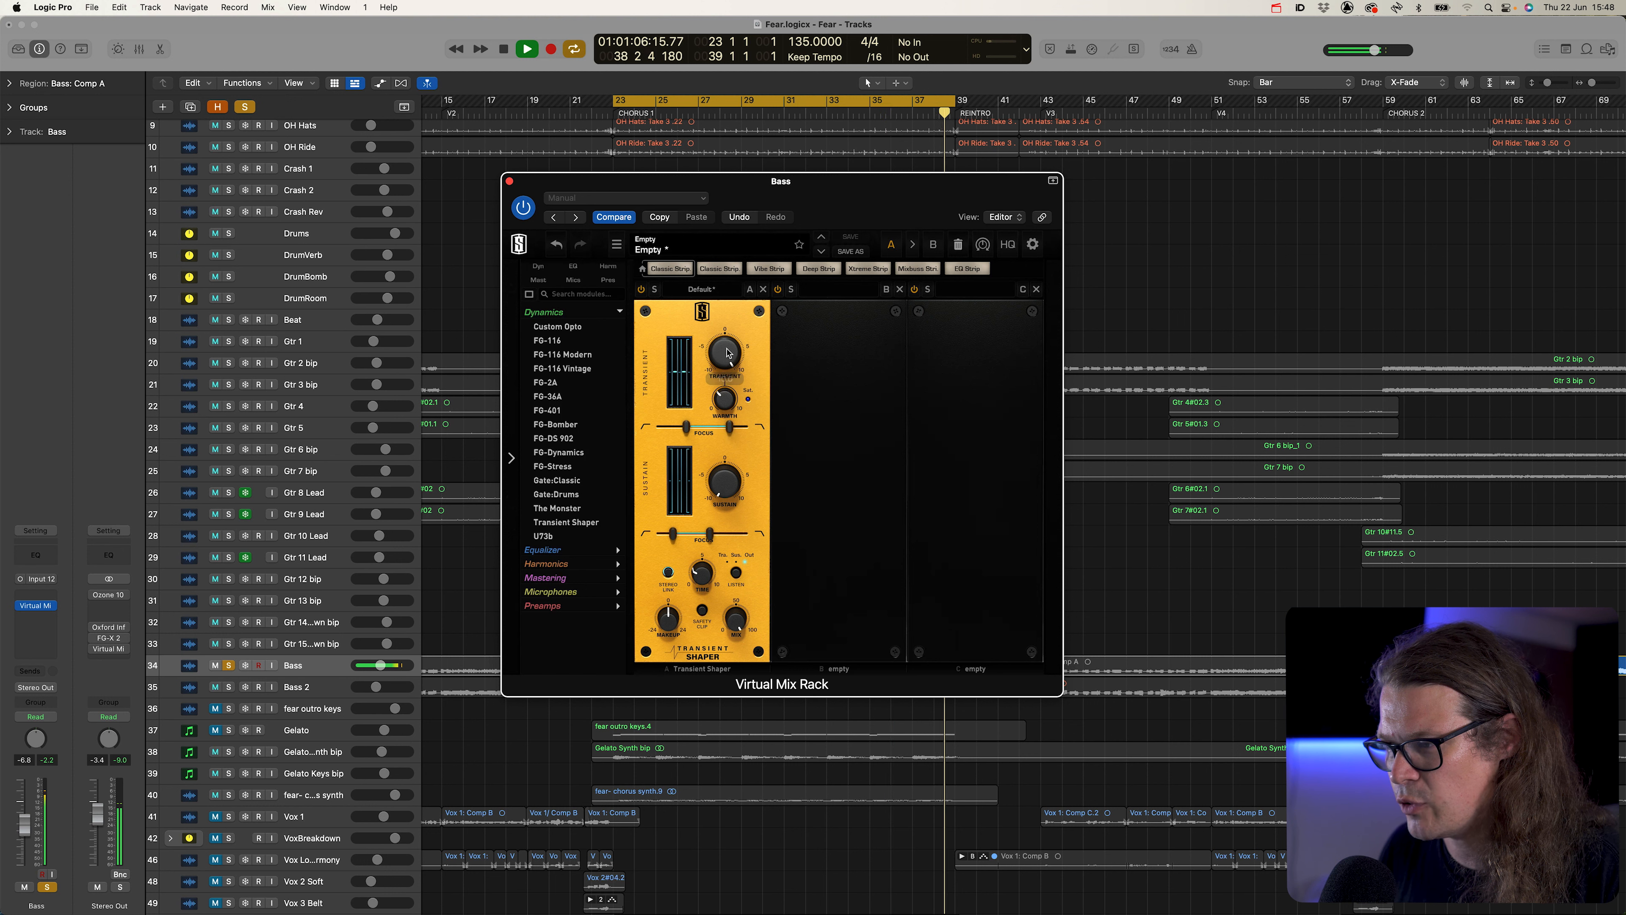
{"action": "left_click", "coordinate": [641, 290]}
{"action": "left_click", "coordinate": [642, 291]}
{"action": "key", "text": "space"}
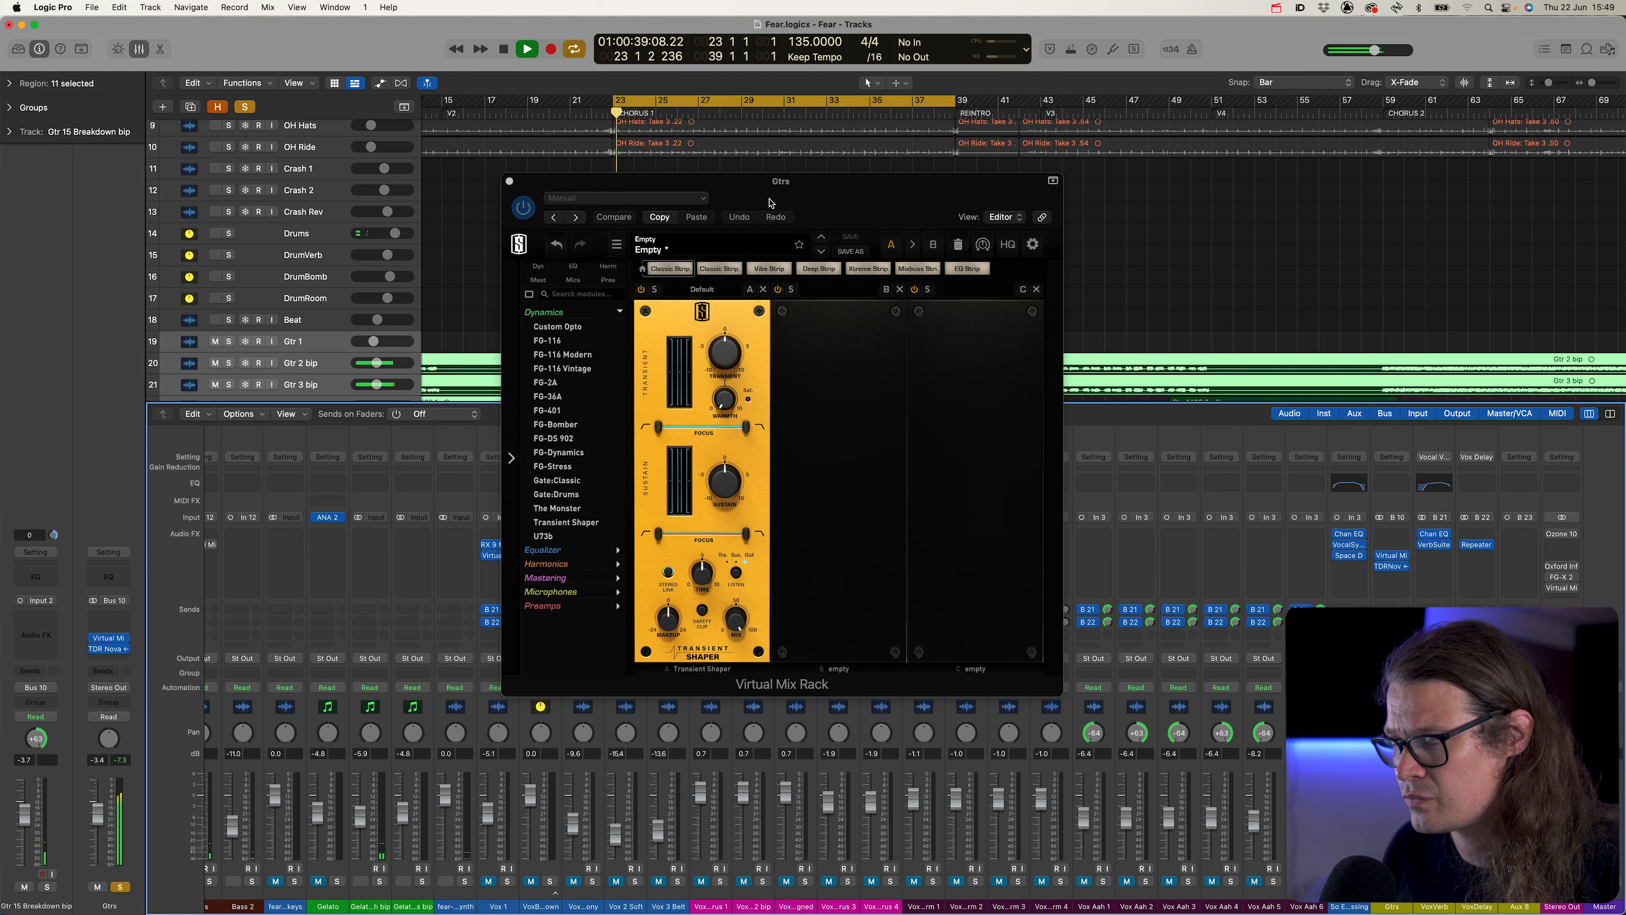
On the Gtrs bus shaper, raise Transient to maximum, set Time to about 1.21 and limit Transient Focus to frequencies above about 360 Hz
{"action": "left_click", "coordinate": [778, 194]}
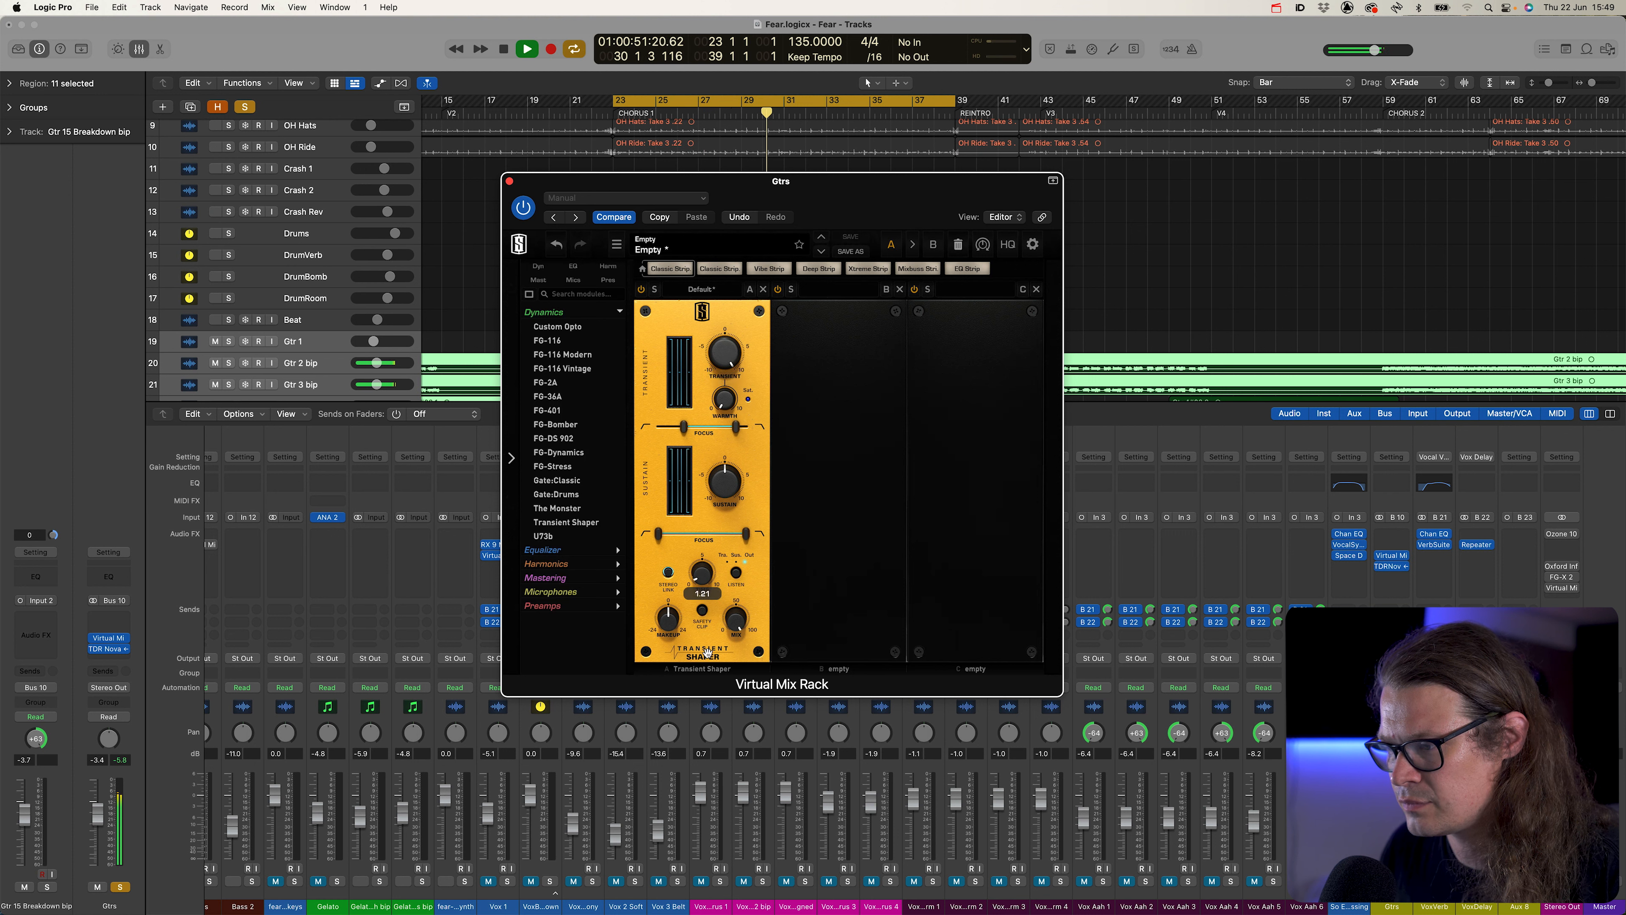
{"action": "mouse_move", "coordinate": [686, 432]}
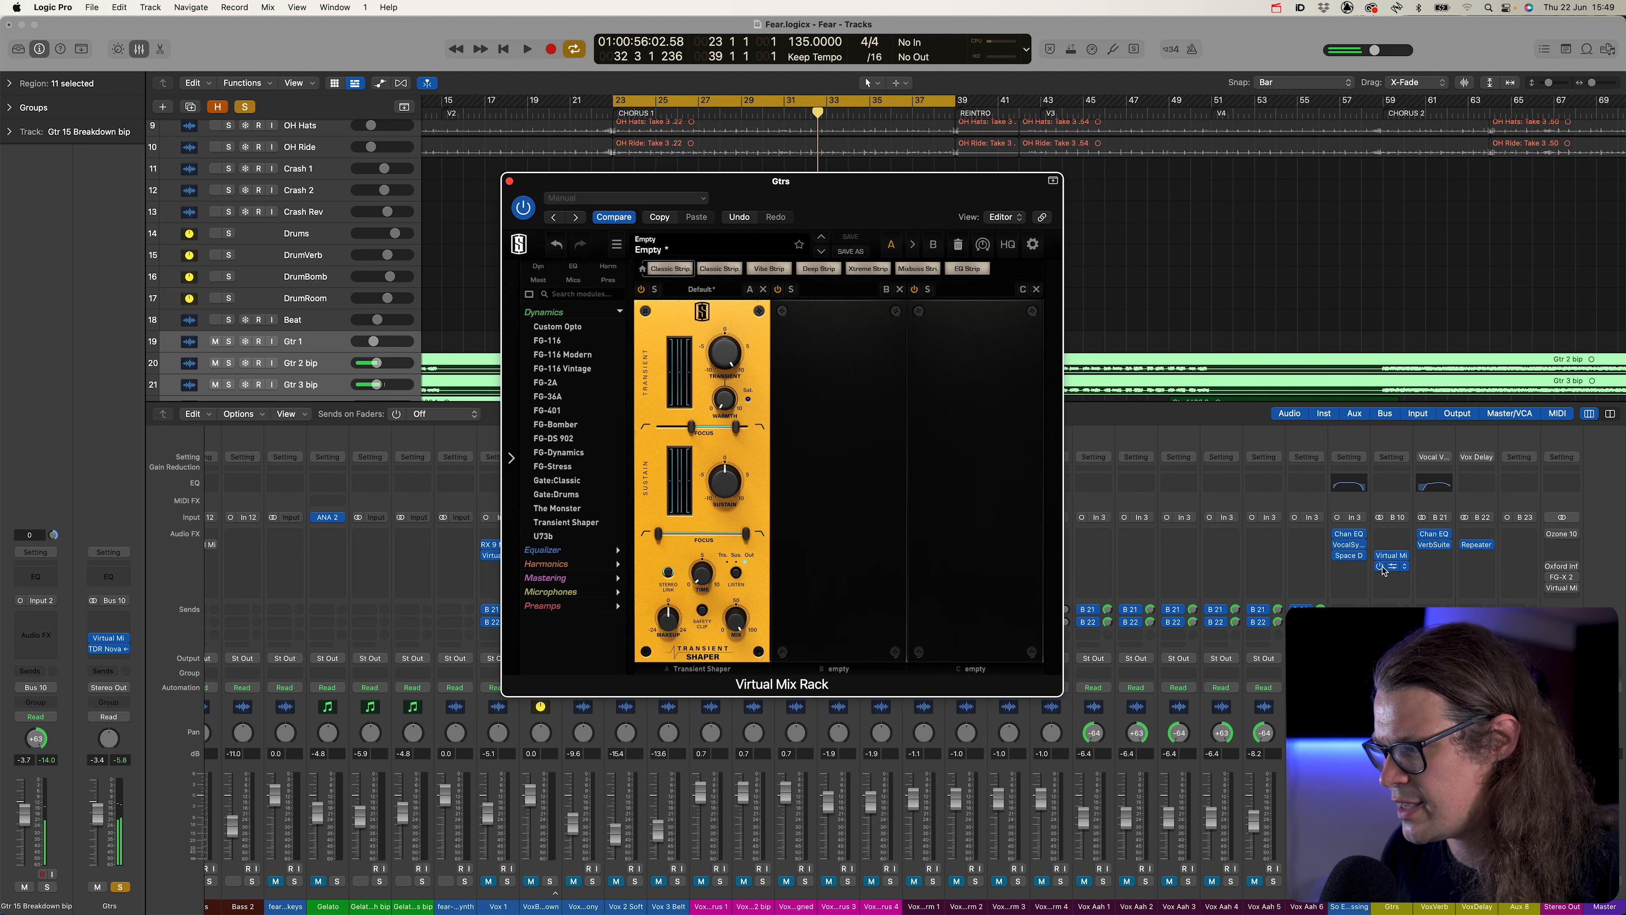
{"action": "mouse_move", "coordinate": [738, 432]}
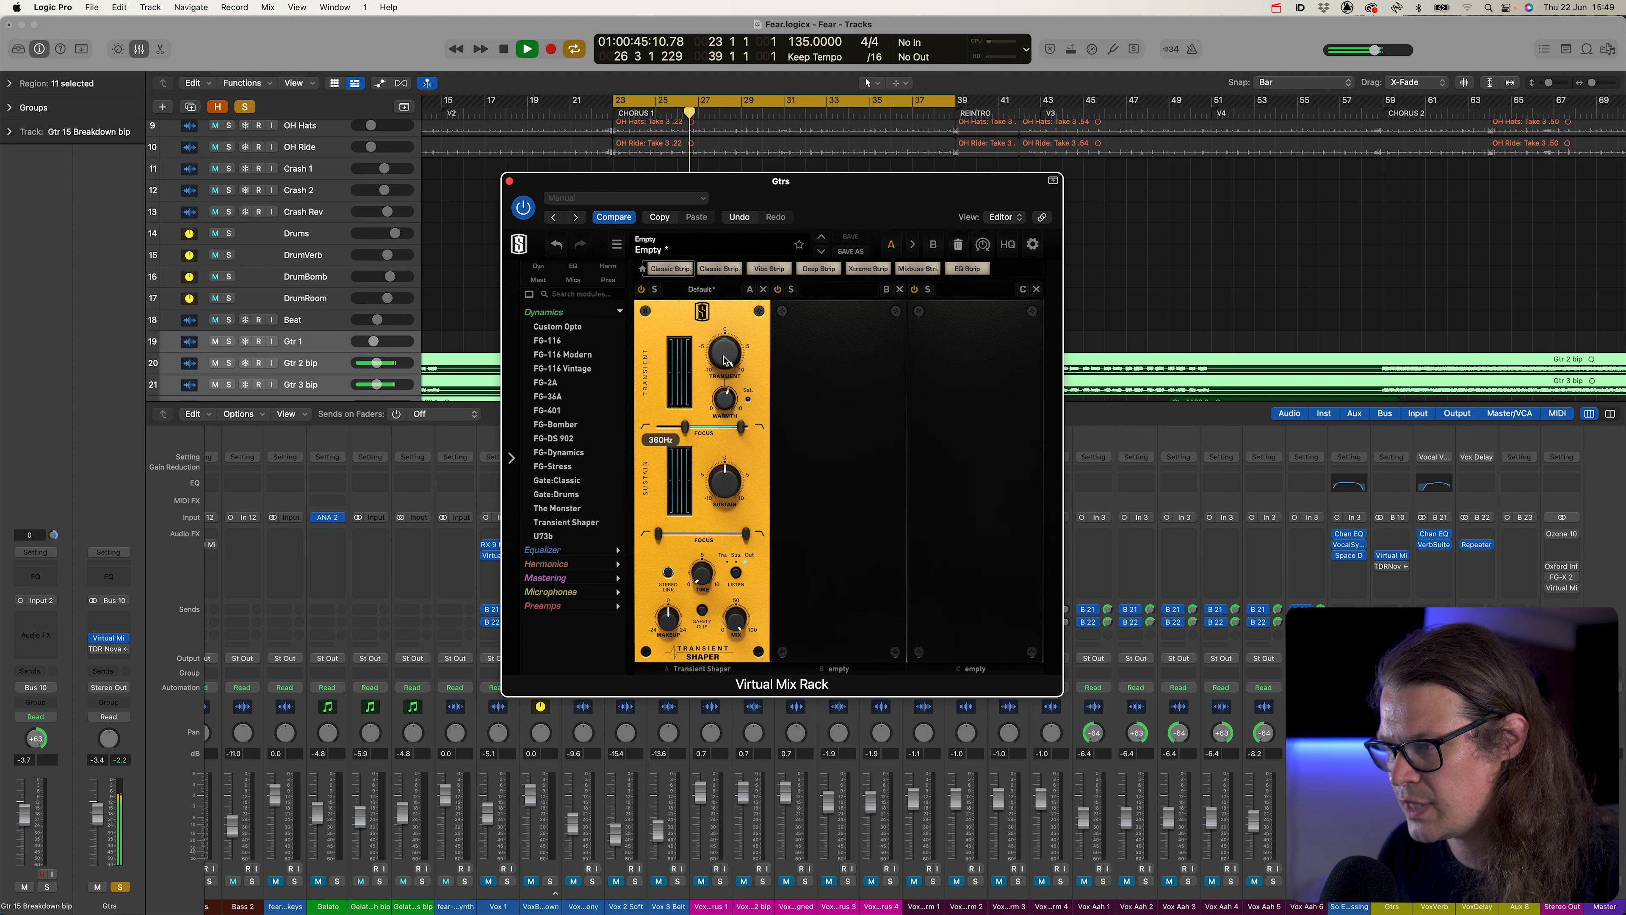
{"action": "left_click_drag", "start_coordinate": [724, 401], "coordinate": [743, 511]}
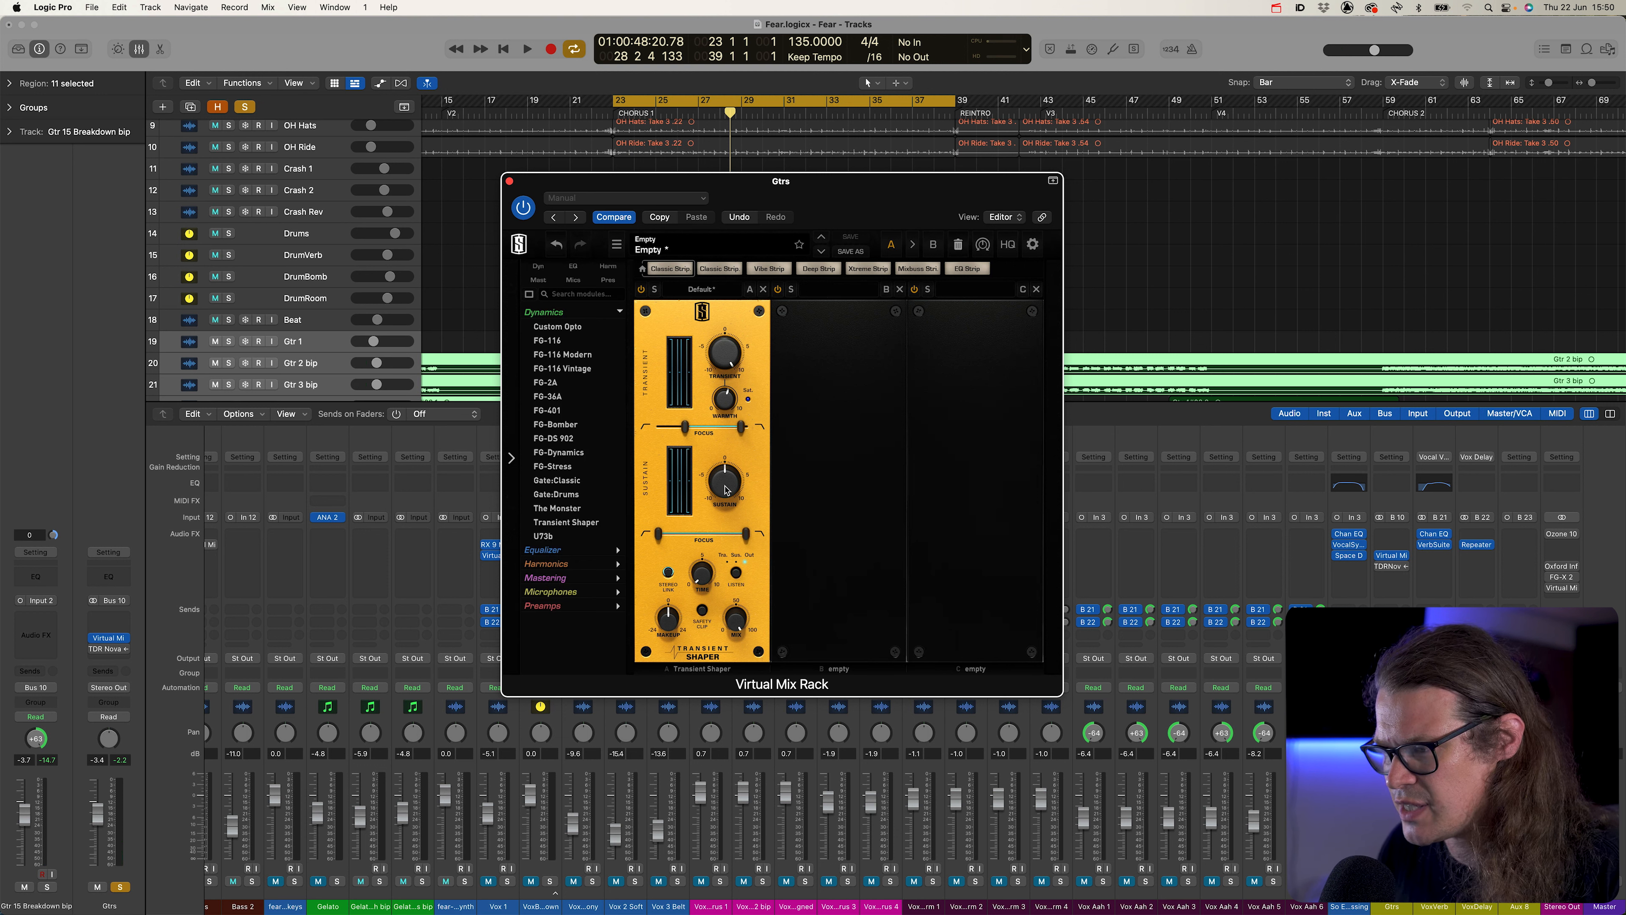
Raise the Gtrs shaper's Sustain amount to 10.0 and compare the guitars with the shaper bypassed and active
{"action": "mouse_move", "coordinate": [724, 485]}
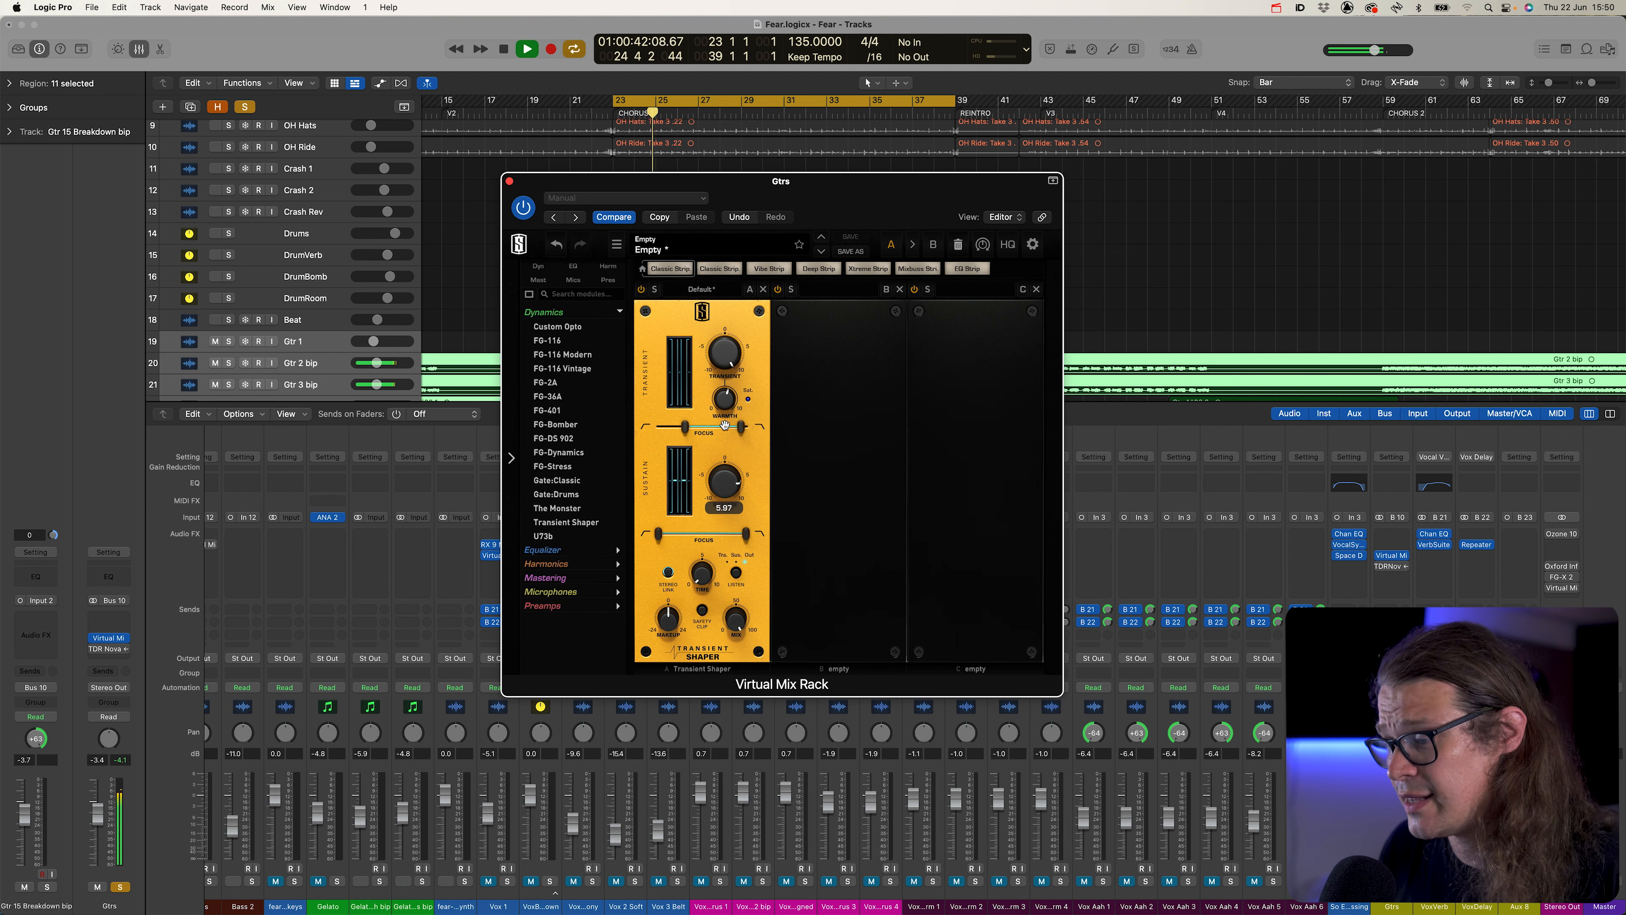
{"action": "left_click", "coordinate": [643, 292]}
{"action": "left_click", "coordinate": [643, 293]}
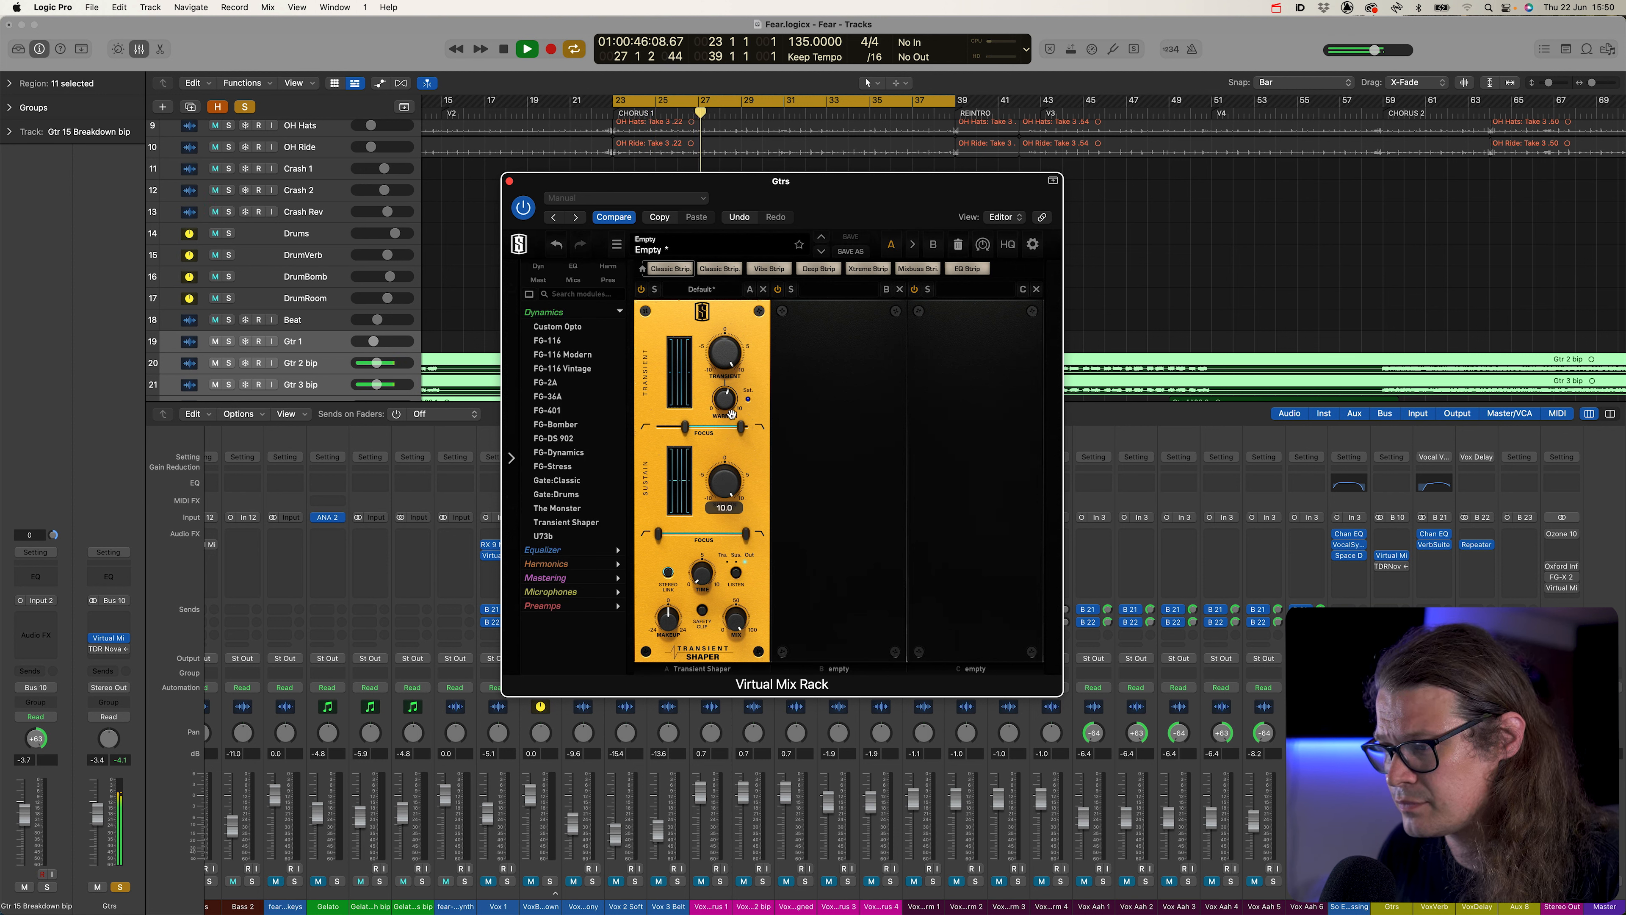
{"action": "left_click", "coordinate": [643, 291]}
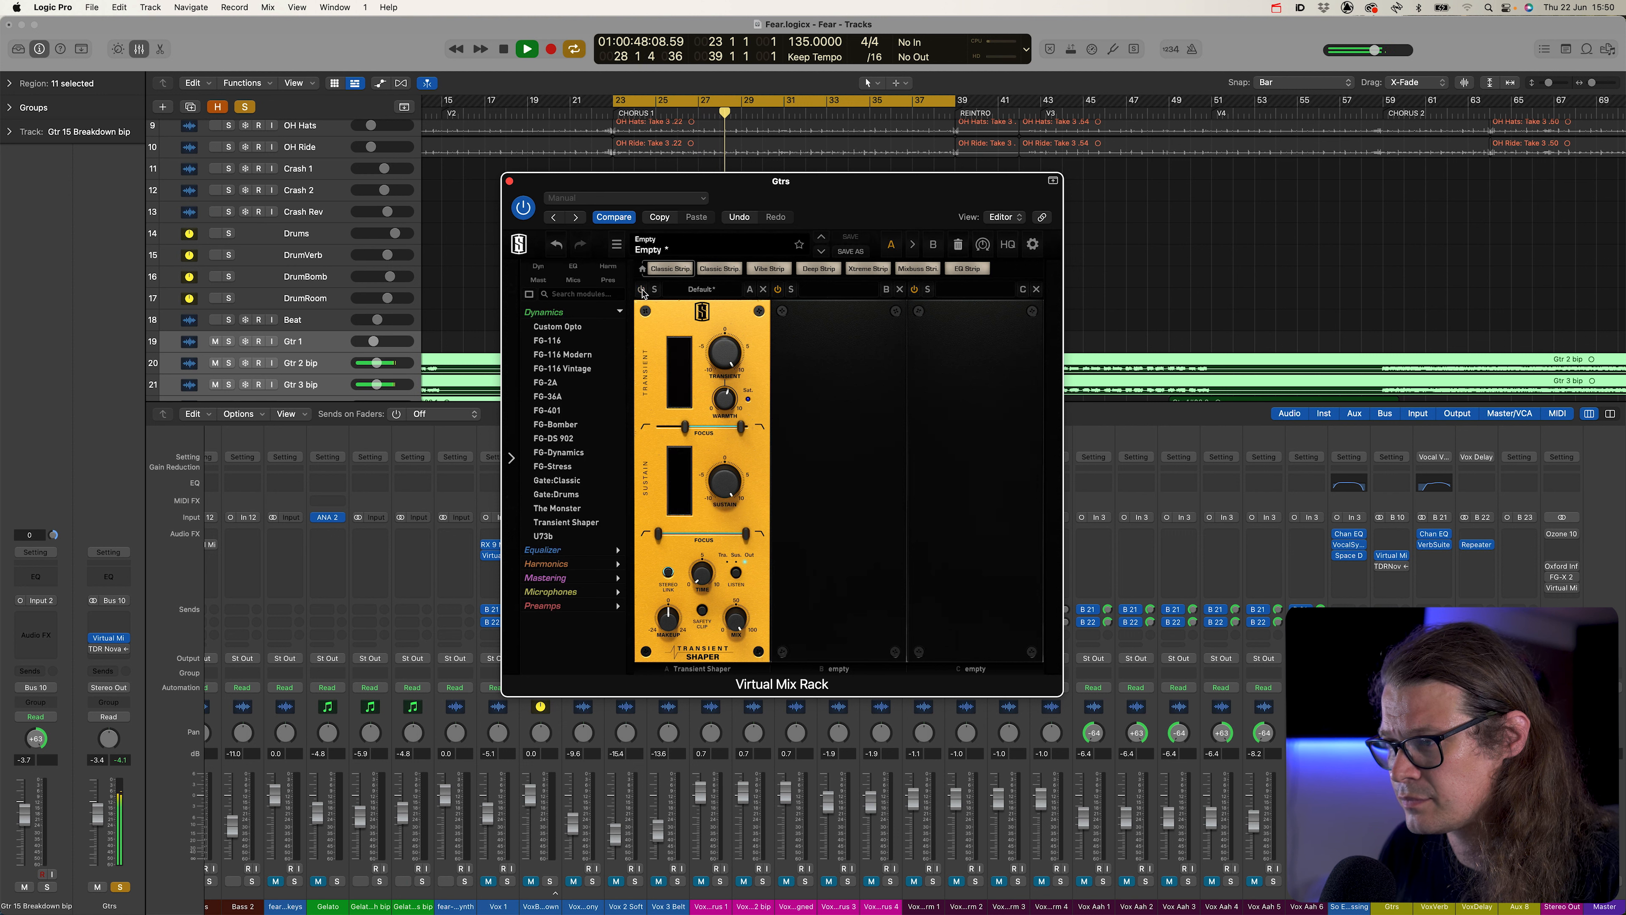
{"action": "left_click", "coordinate": [643, 291]}
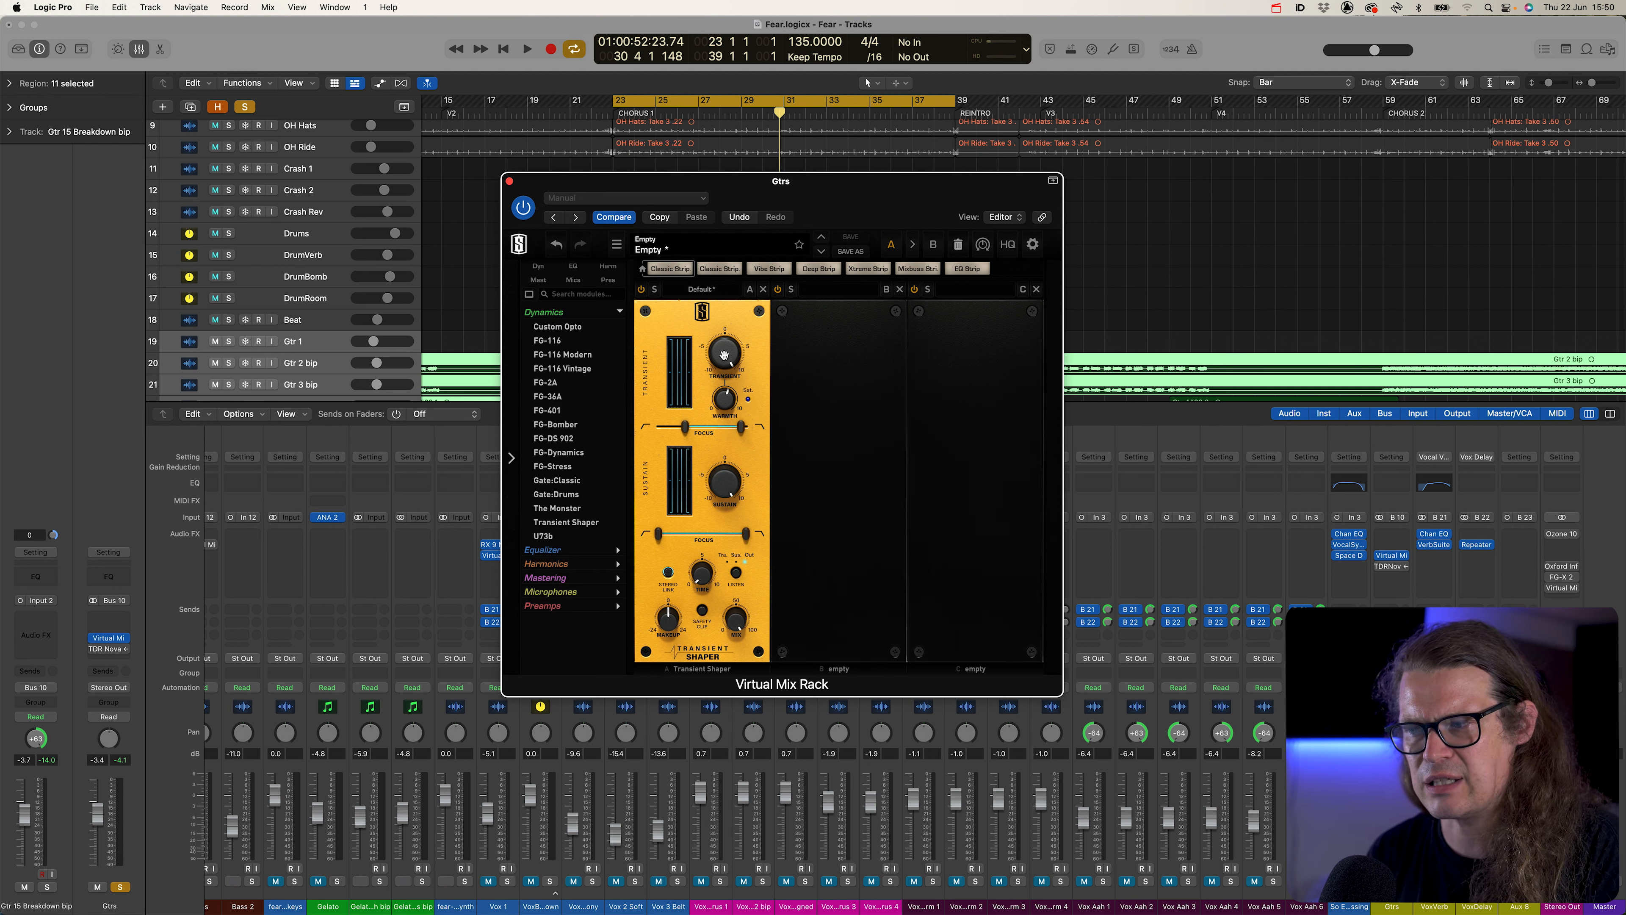
Place a Trimmer on each side of the Gtrs shaper, boosting the first by about 8.13 dB and lowering the second to compensate
{"action": "left_click", "coordinate": [619, 310]}
{"action": "left_click", "coordinate": [619, 355]}
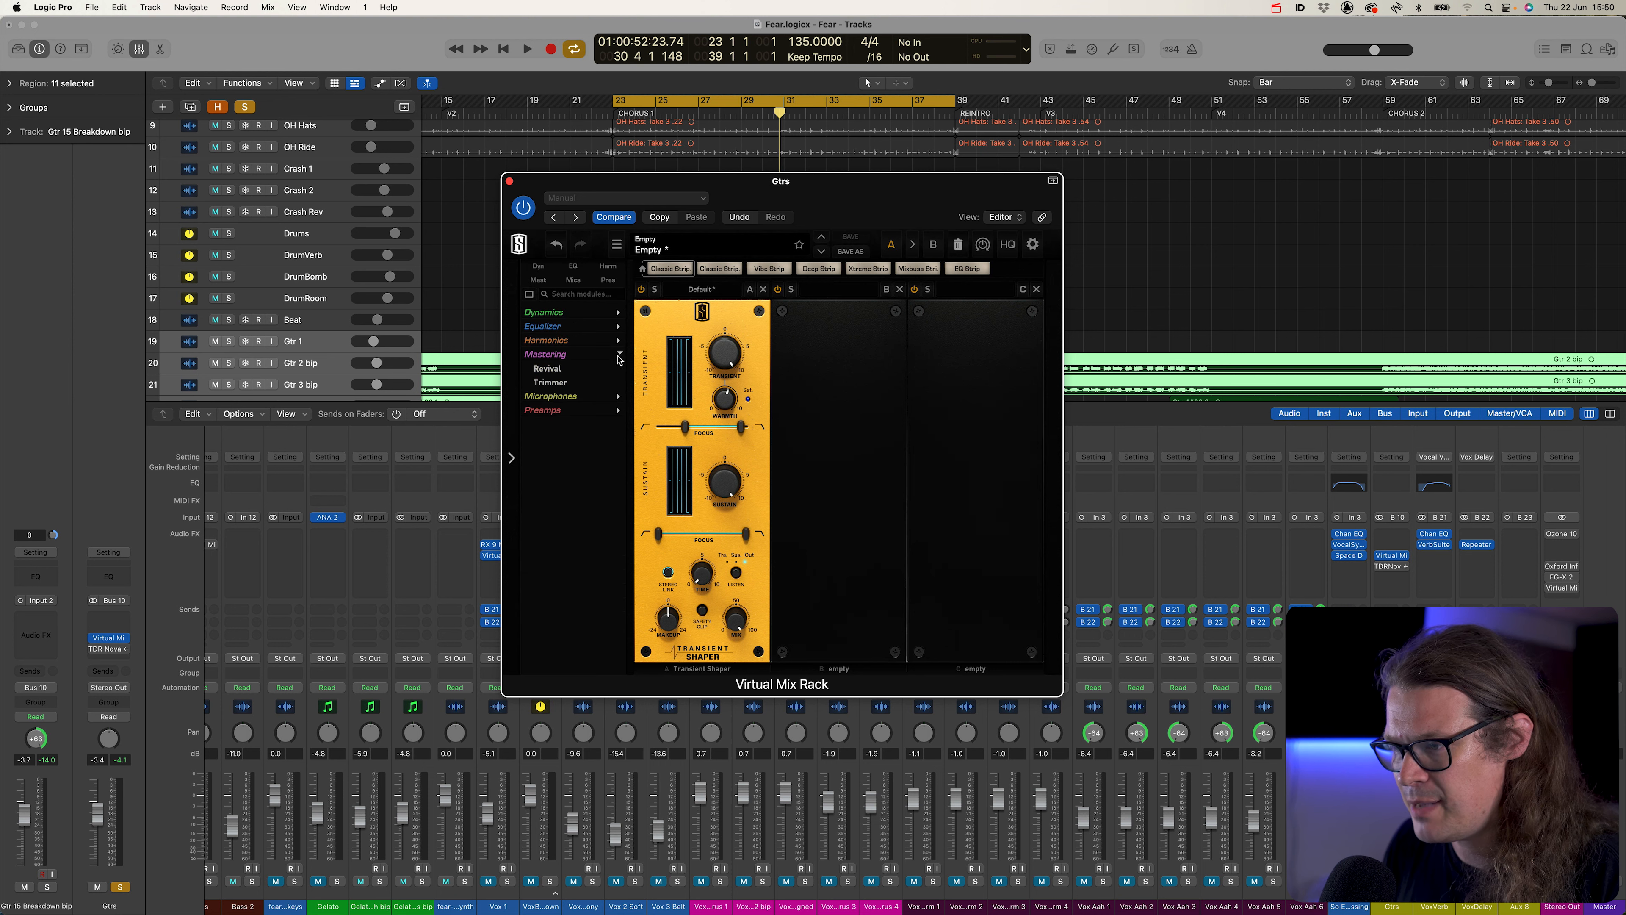
{"action": "double_click", "coordinate": [571, 384]}
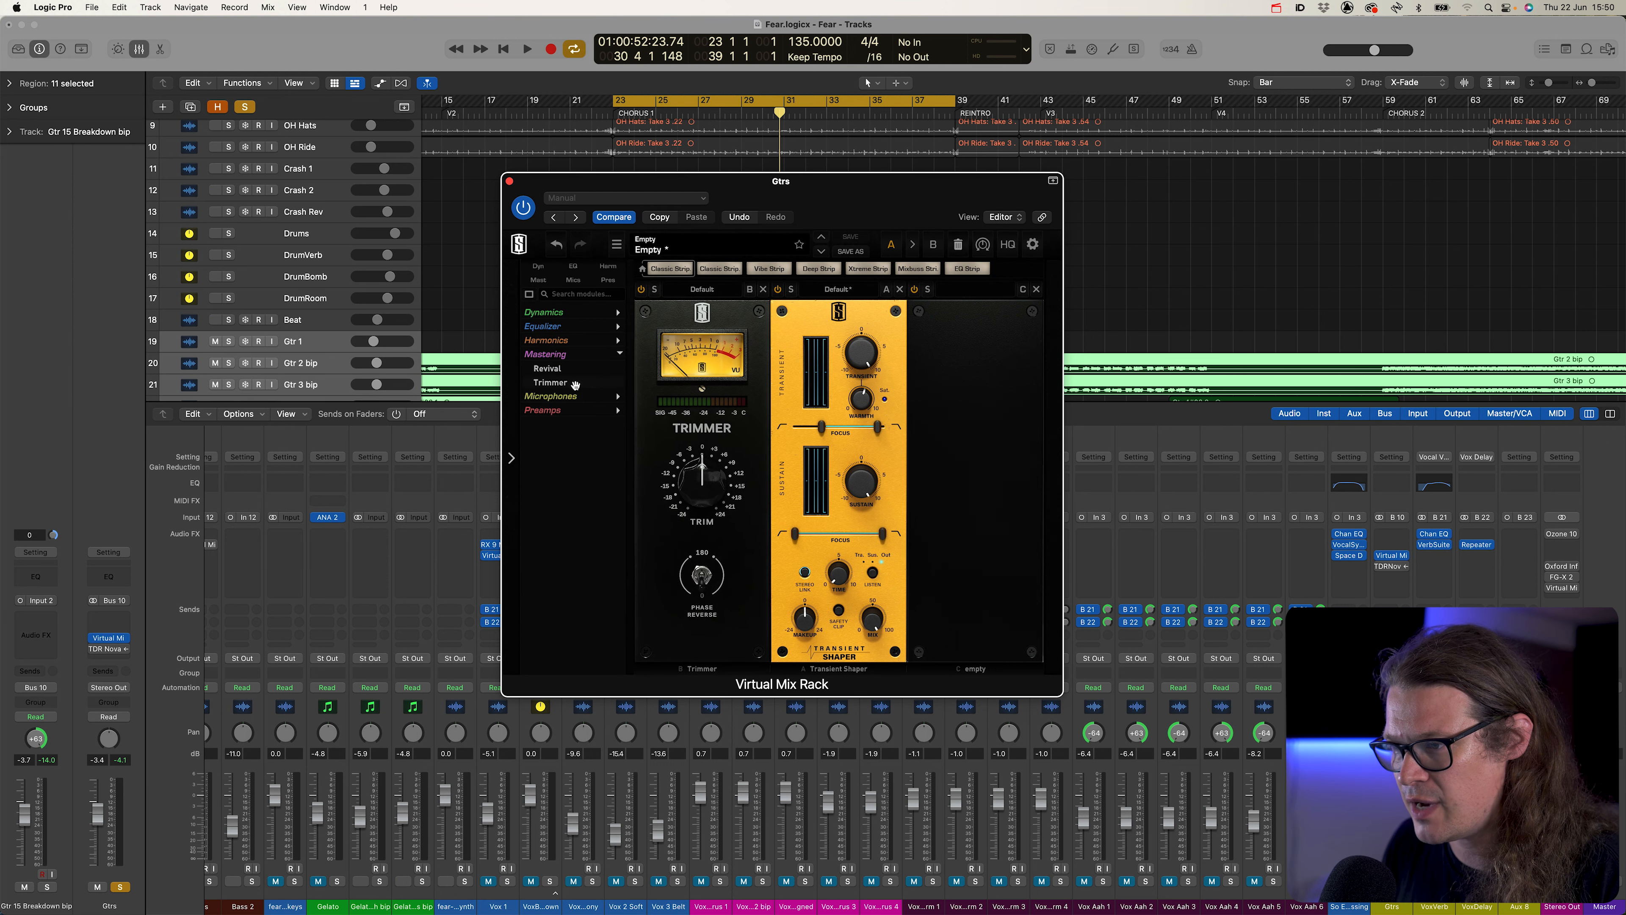
{"action": "left_click_drag", "start_coordinate": [574, 384], "coordinate": [986, 397]}
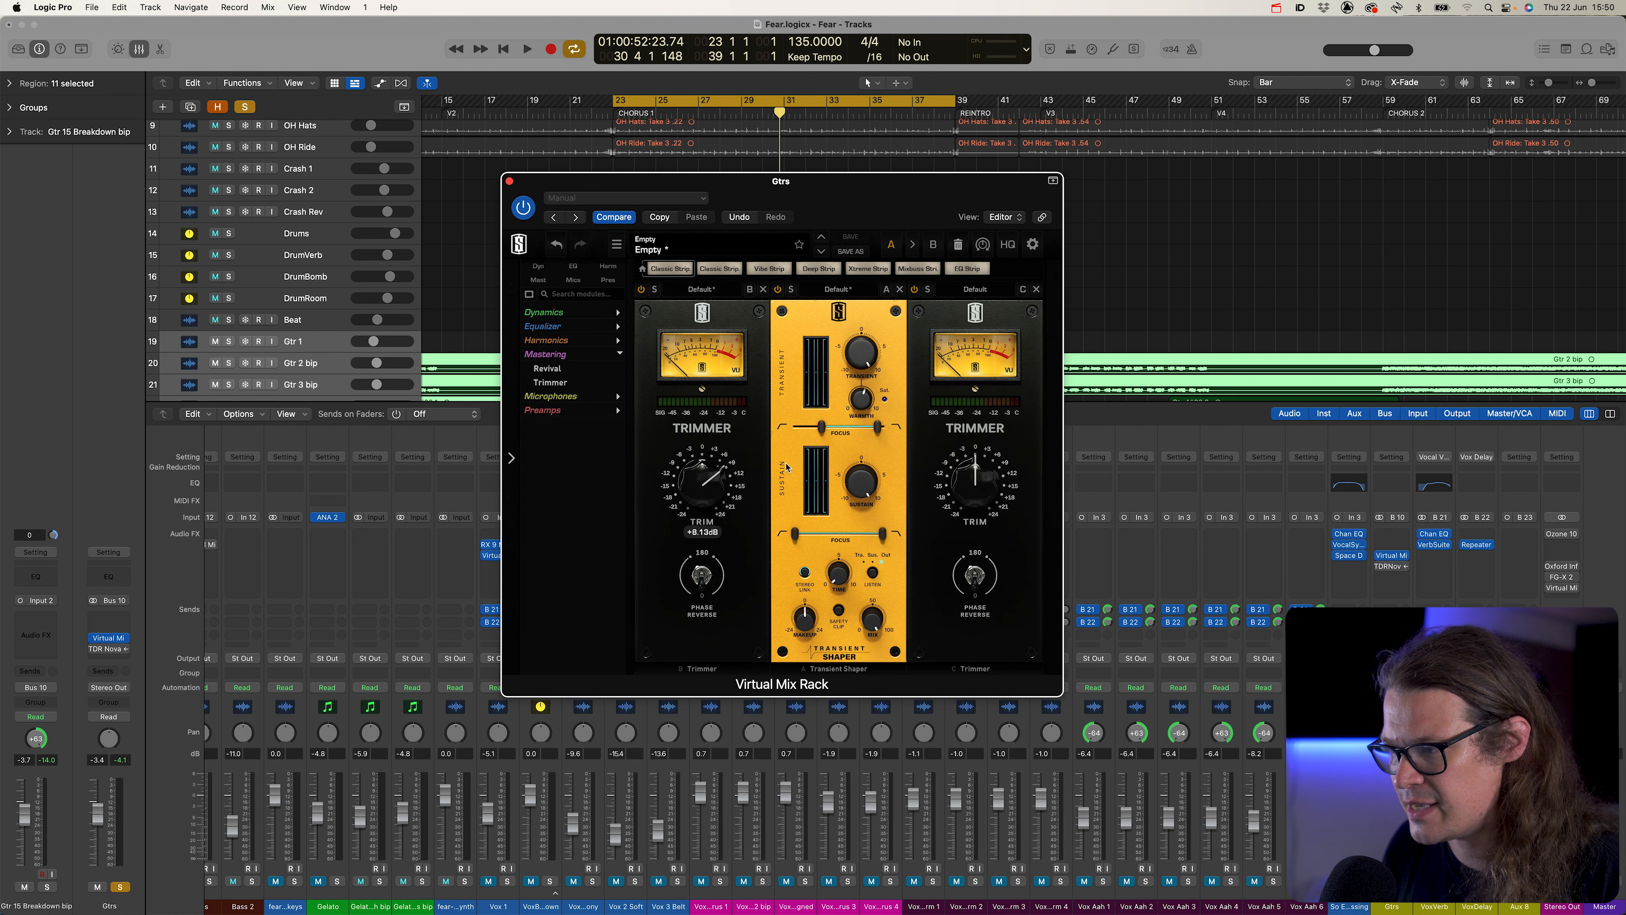
{"action": "left_click_drag", "start_coordinate": [966, 479], "coordinate": [967, 496]}
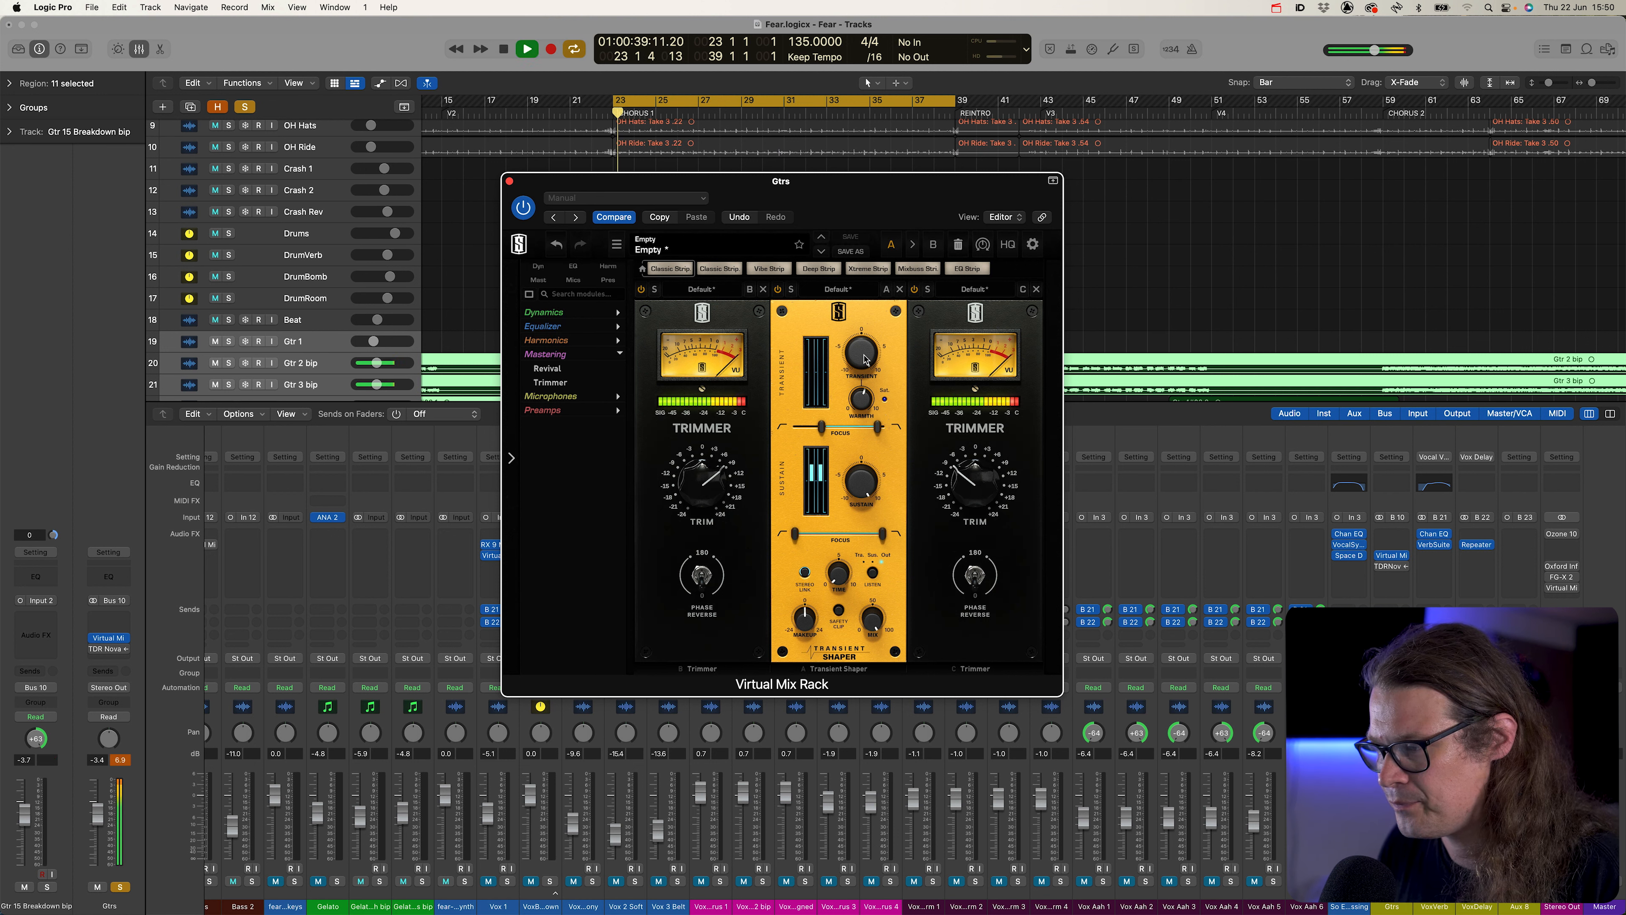
Reset the Gtrs shaper's Sustain amount to zero and readjust its Transient amount during playback
{"action": "key", "text": "space"}
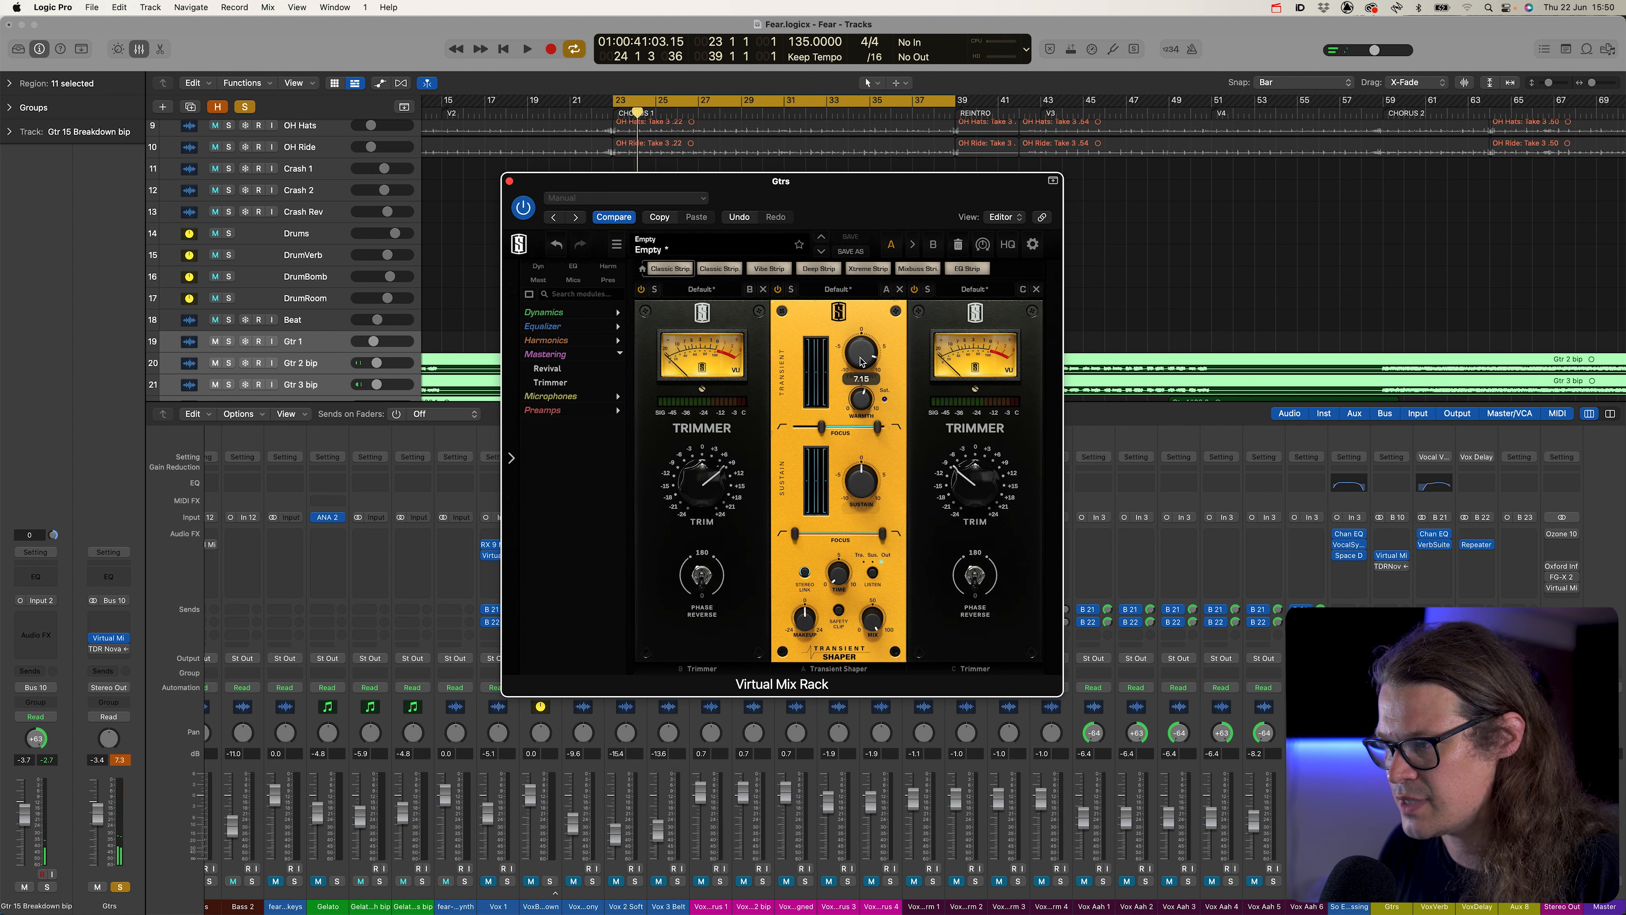
{"action": "key", "text": "space"}
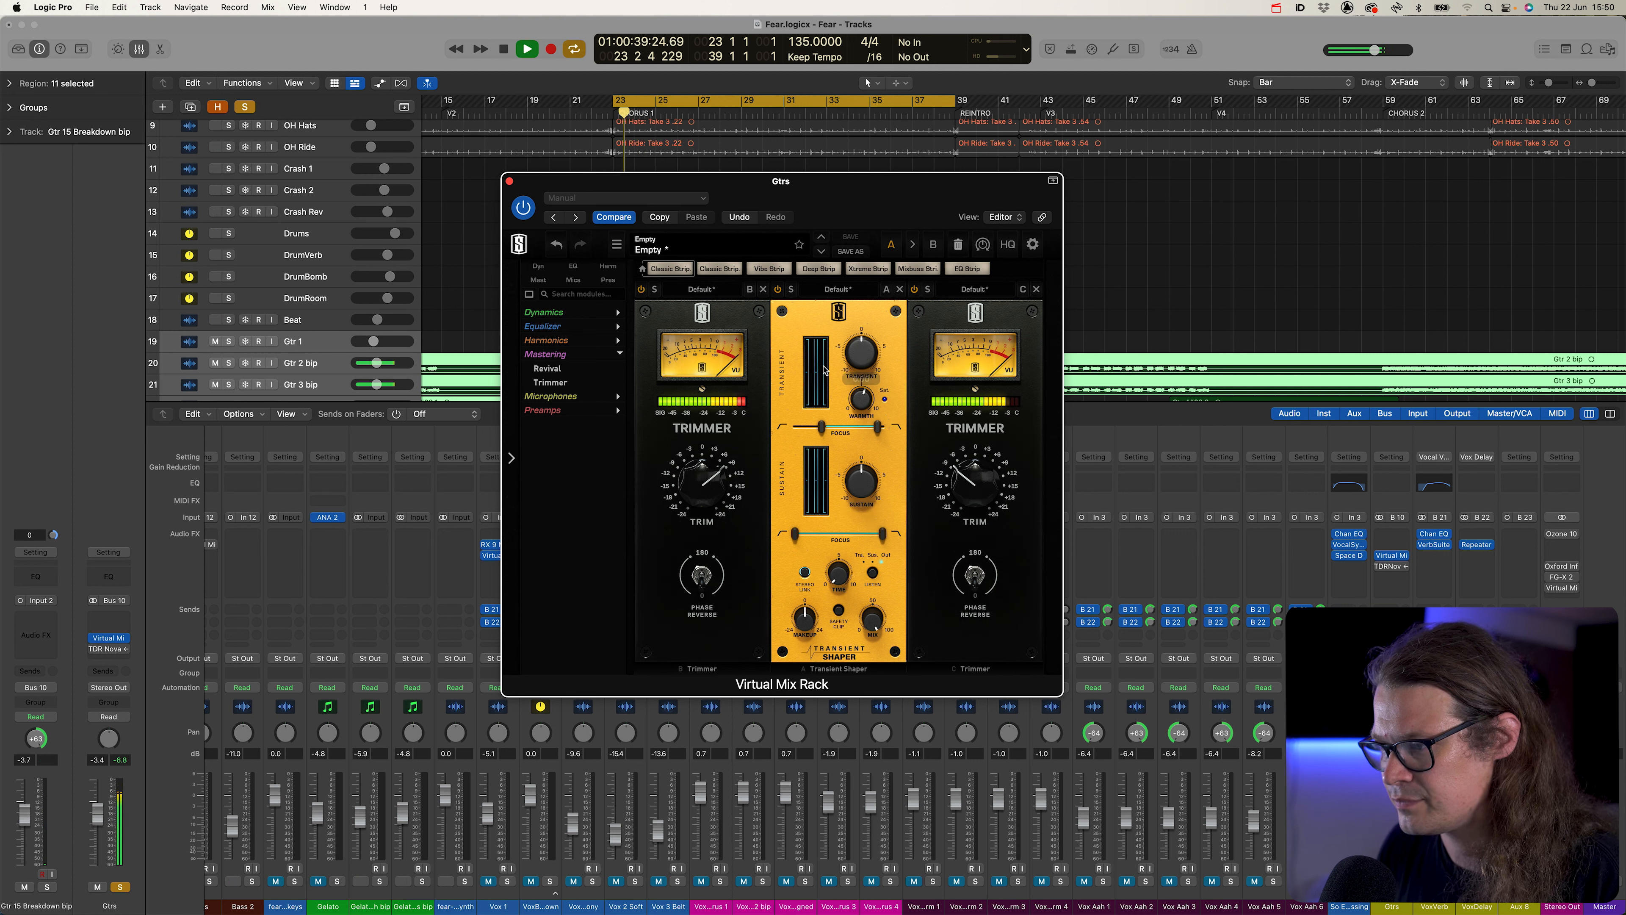
{"action": "left_click_drag", "start_coordinate": [840, 363], "coordinate": [865, 276]}
Reduce the first Trimmer's boost, set the second Trimmer to about -3.51 dB and restart playback
{"action": "key", "text": "space"}
{"action": "left_click_drag", "start_coordinate": [705, 481], "coordinate": [706, 496]}
{"action": "left_click_drag", "start_coordinate": [980, 487], "coordinate": [978, 472]}
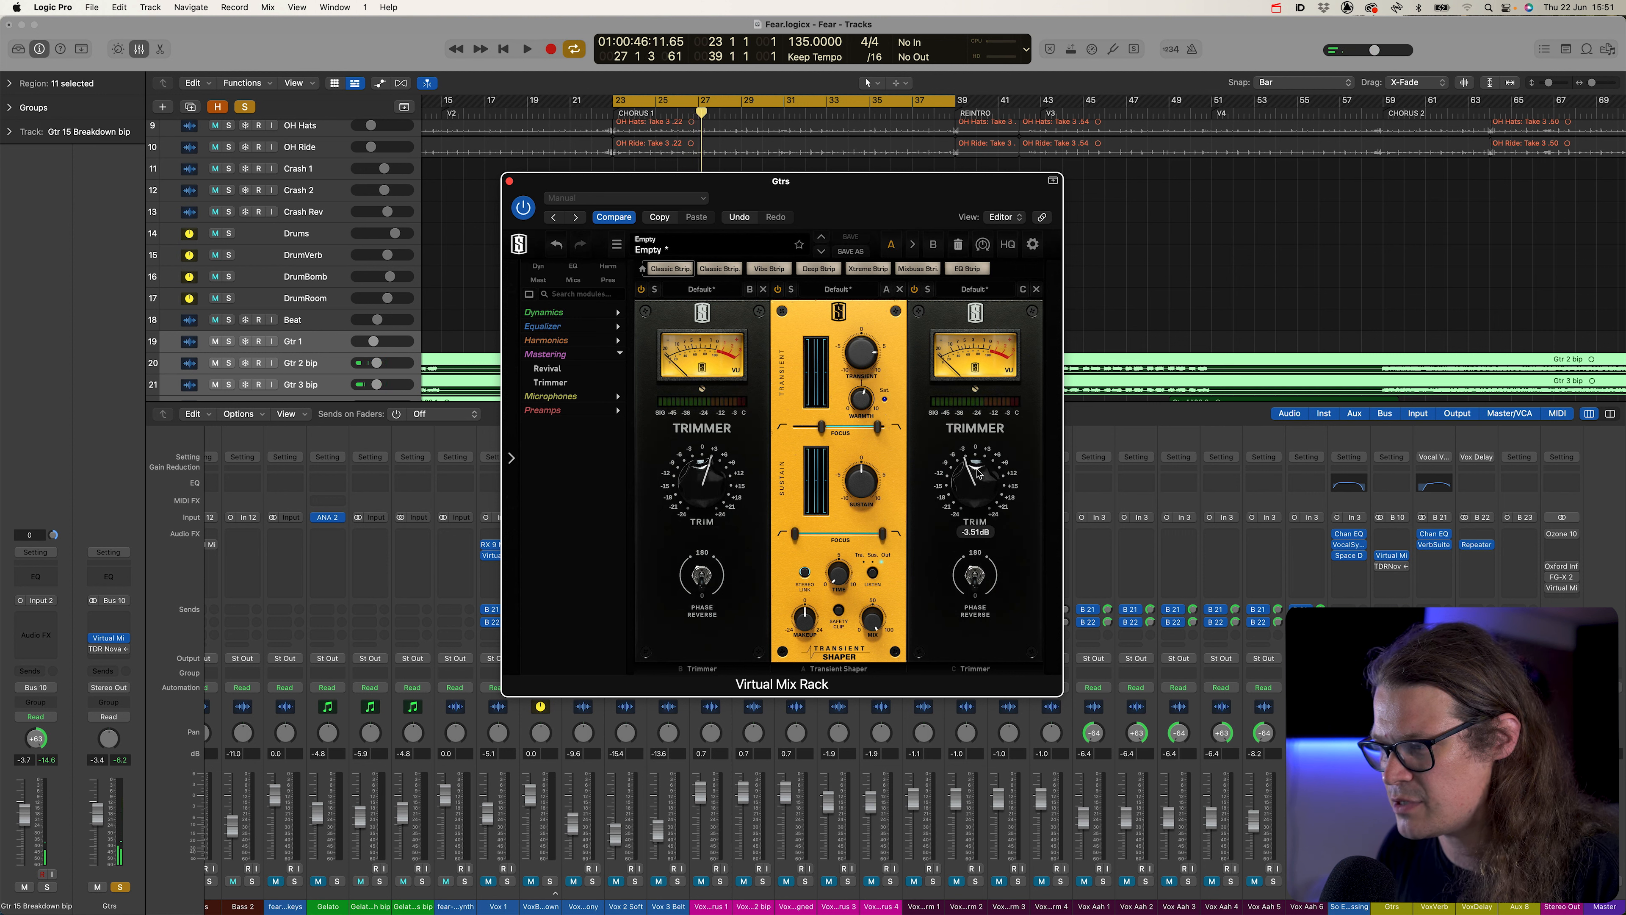
{"action": "key", "text": "space"}
Raise the Gtrs shaper's Transient amount further, set Time to about 4.86 and compare the guitars with the shaper bypassed
{"action": "left_click_drag", "start_coordinate": [863, 362], "coordinate": [860, 305]}
{"action": "left_click_drag", "start_coordinate": [839, 572], "coordinate": [838, 575]}
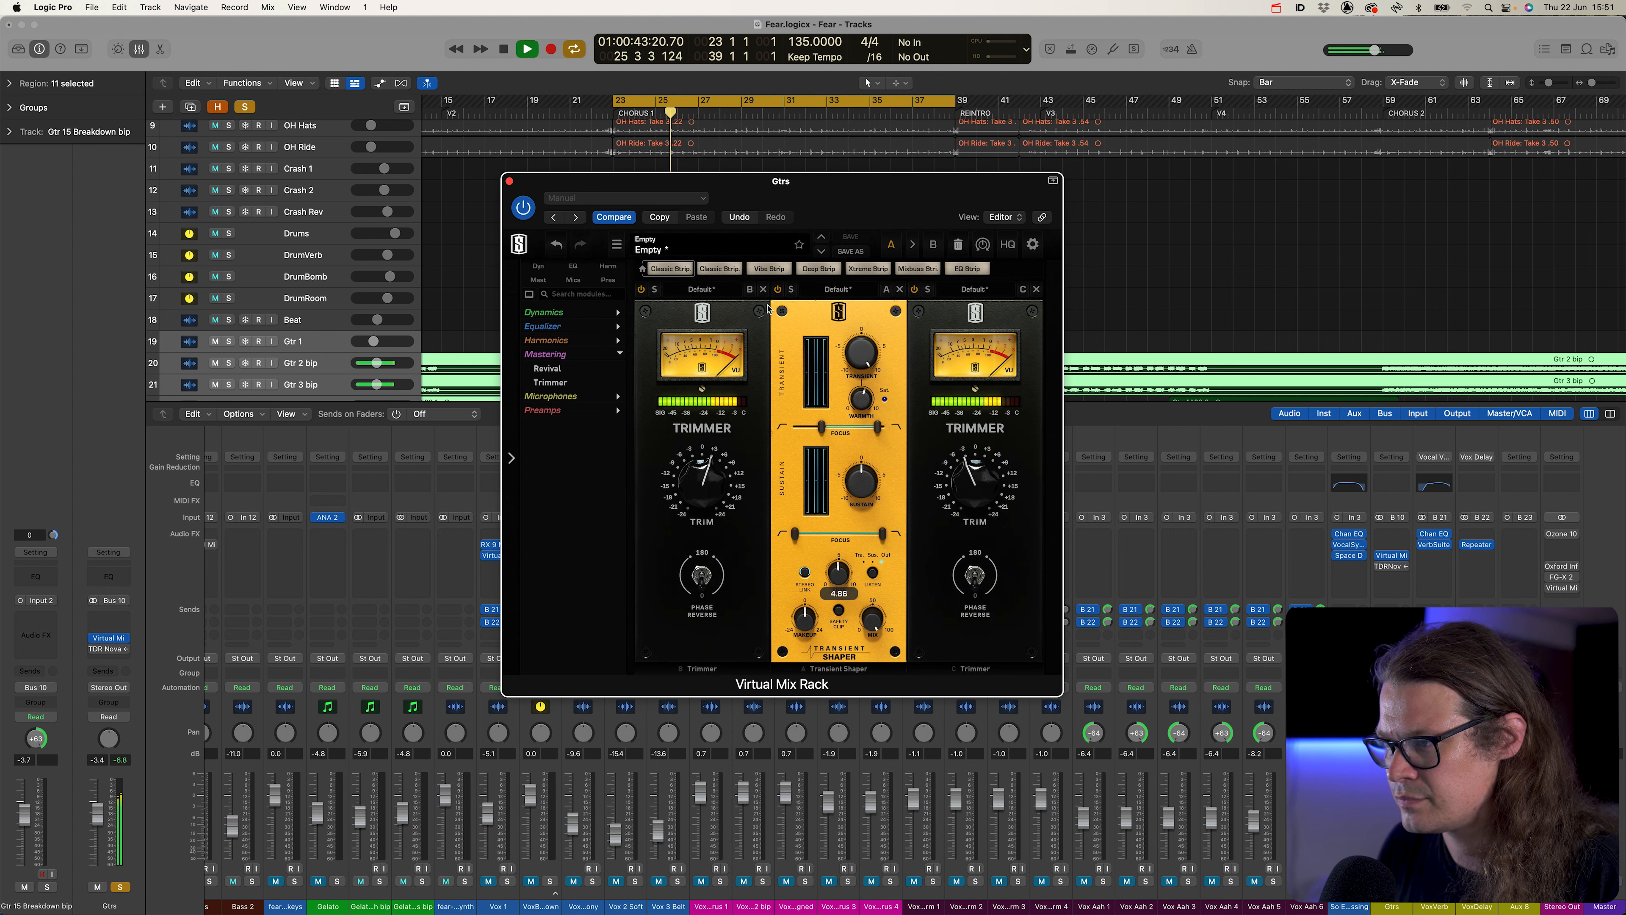
{"action": "left_click", "coordinate": [778, 290]}
{"action": "left_click", "coordinate": [778, 290]}
{"action": "key", "text": "space"}
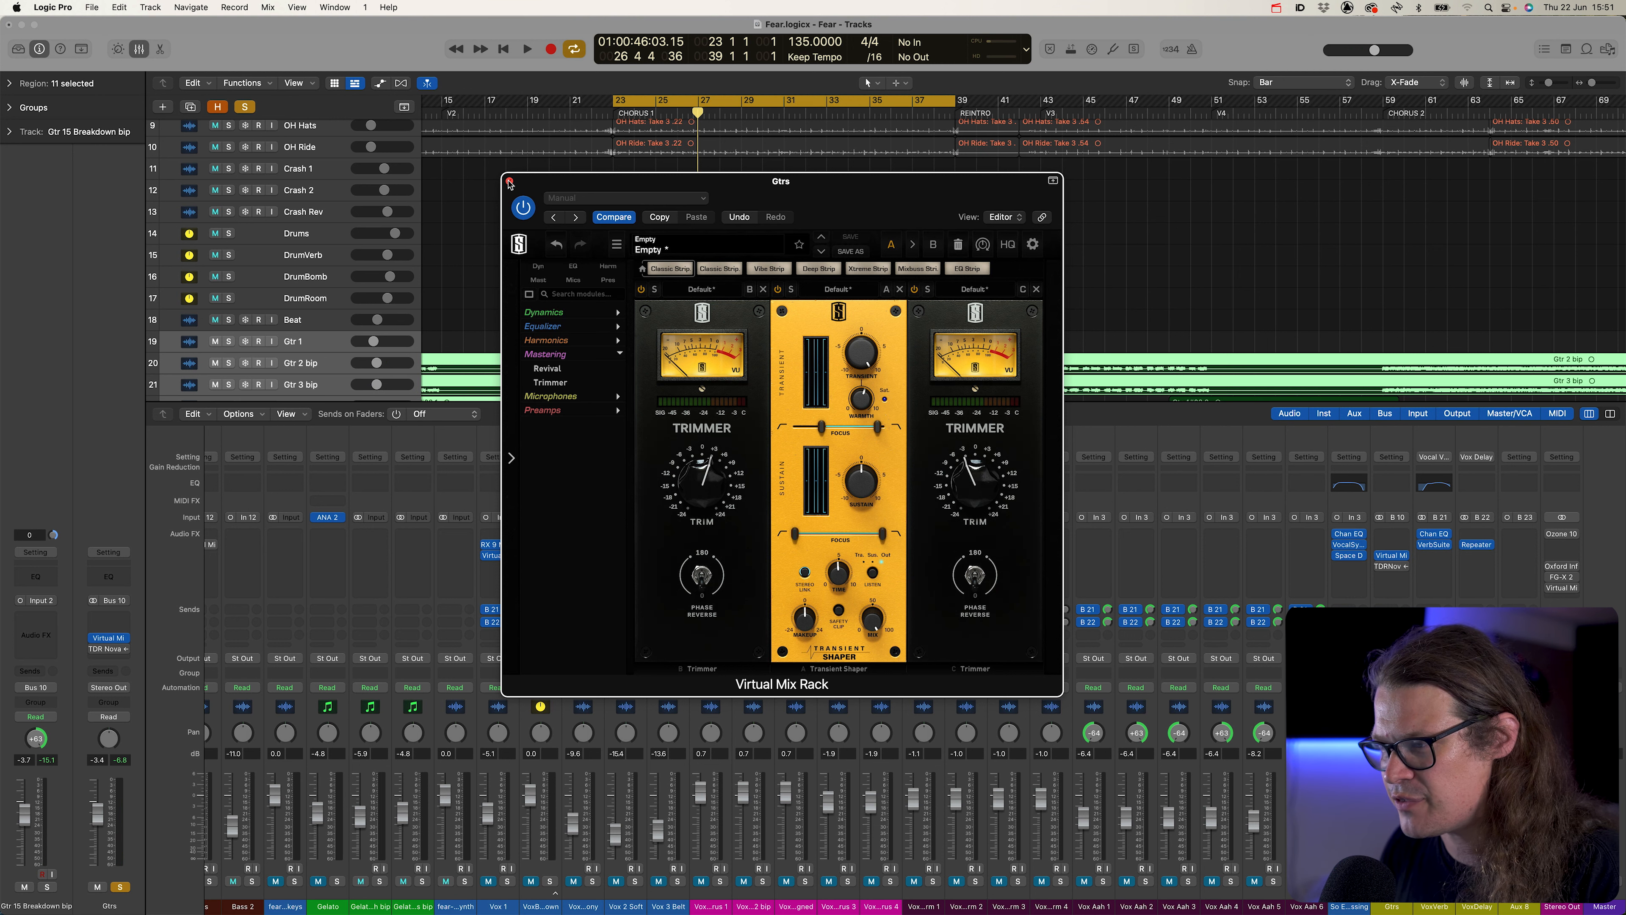
Close the Gtrs plug-in window and insert Virtual Mix Rack on the soloed Gelato Synth bip track
{"action": "left_click", "coordinate": [510, 183]}
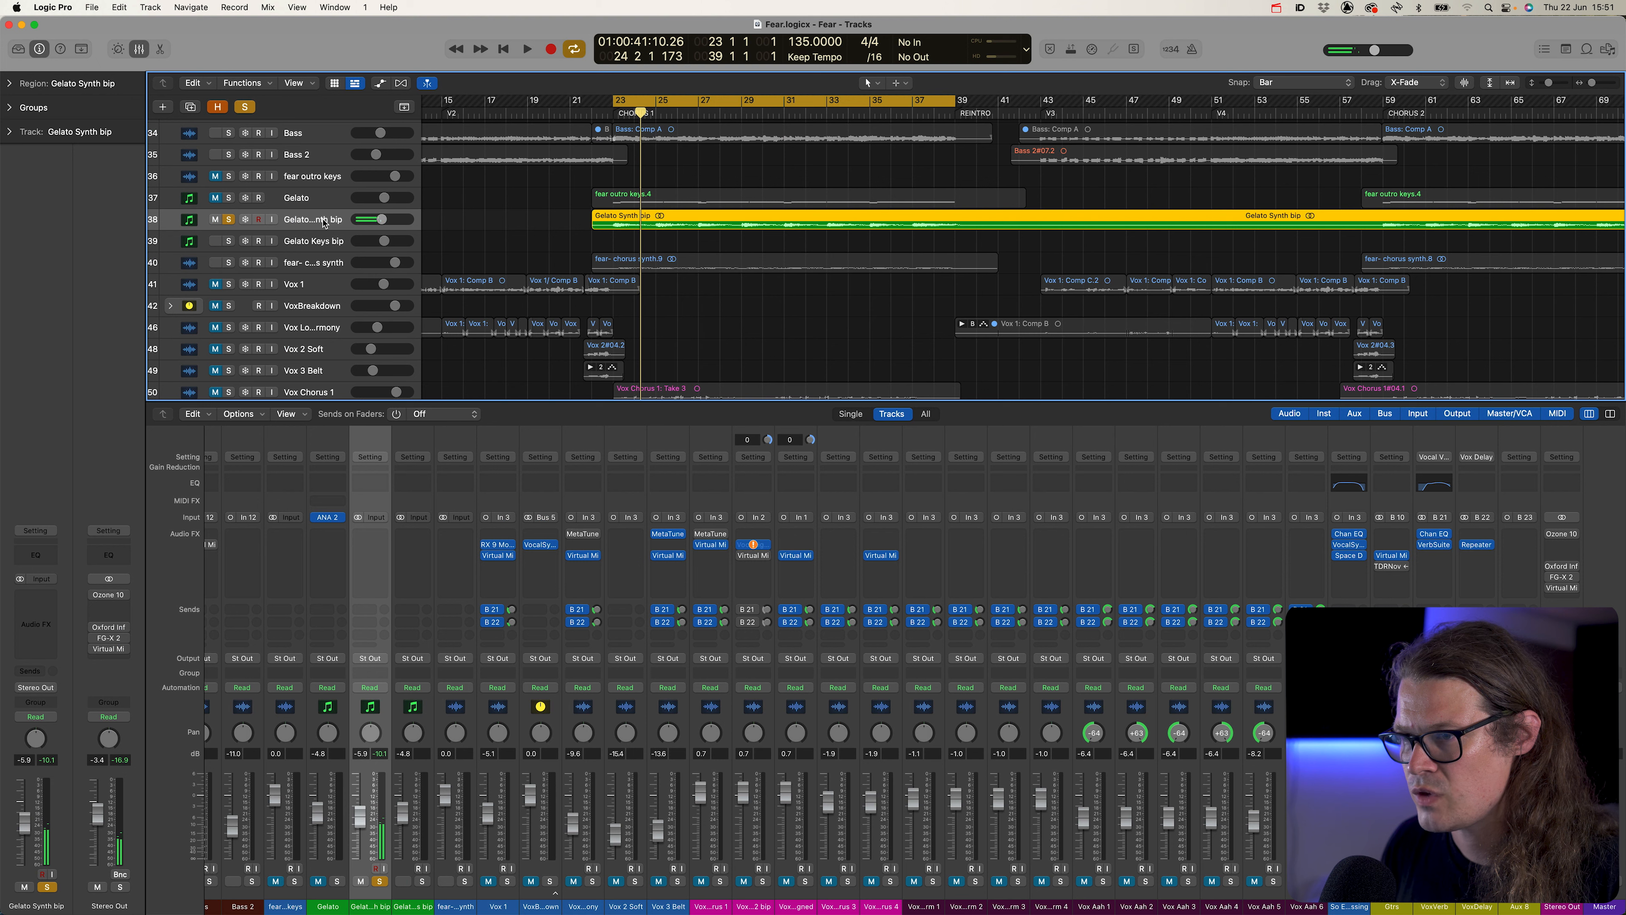
{"action": "left_click", "coordinate": [36, 605]}
{"action": "mouse_move", "coordinate": [68, 639]}
{"action": "left_click", "coordinate": [156, 640]}
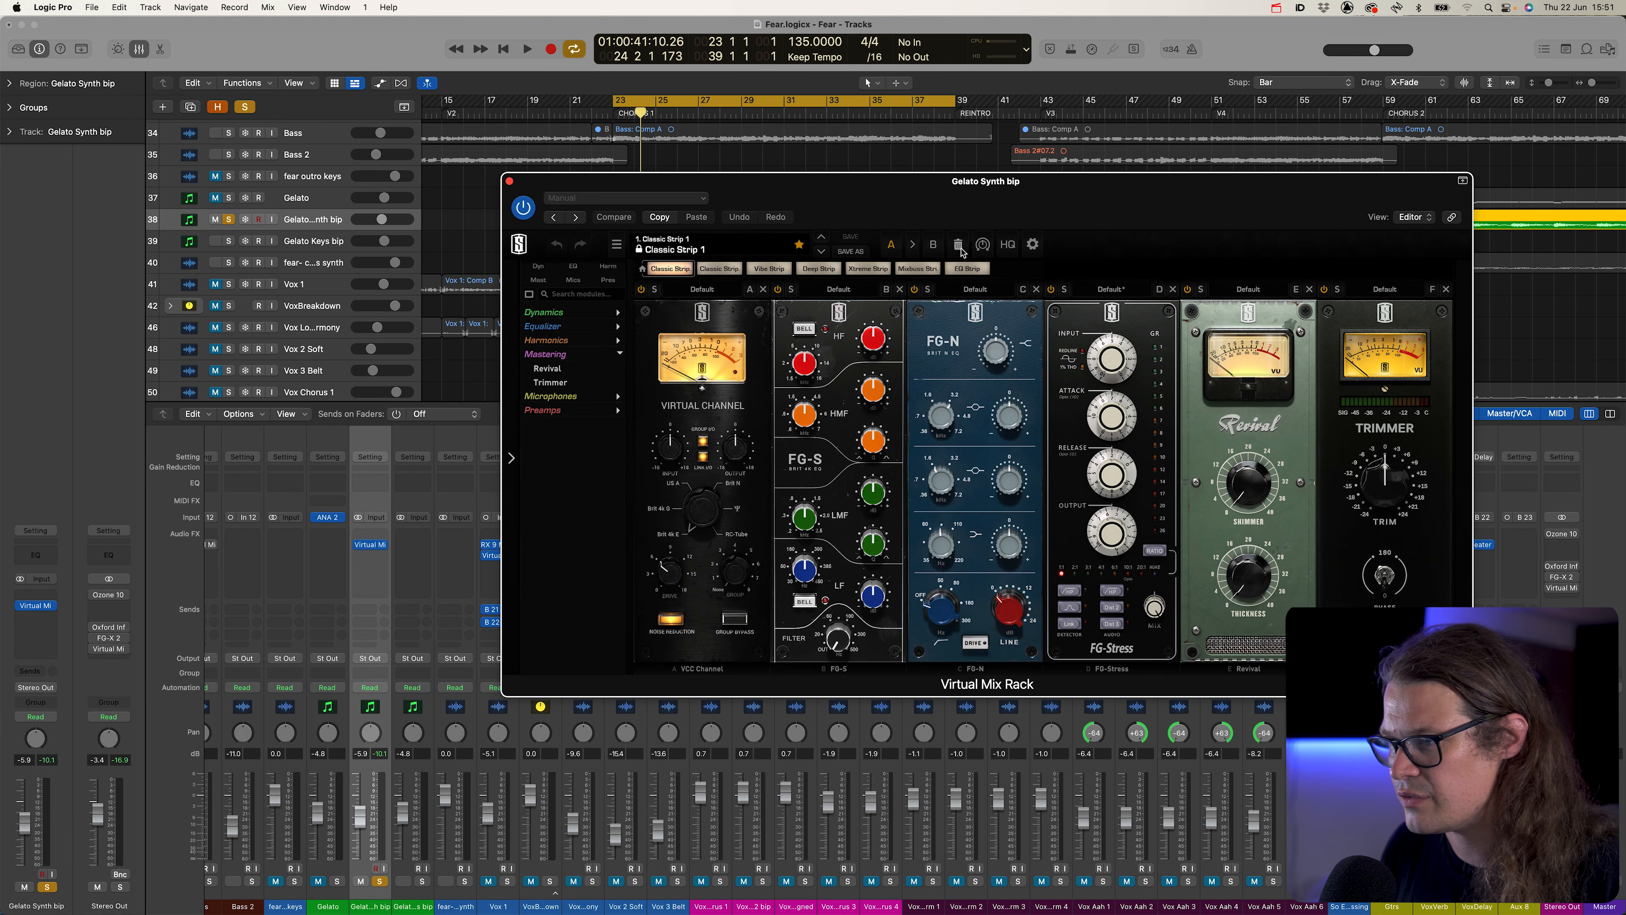
Clear the default Classic Strip modules from the synth's rack and load a Transient Shaper into its first slot
{"action": "left_click", "coordinate": [960, 249]}
{"action": "left_click", "coordinate": [620, 354]}
{"action": "left_click", "coordinate": [618, 312]}
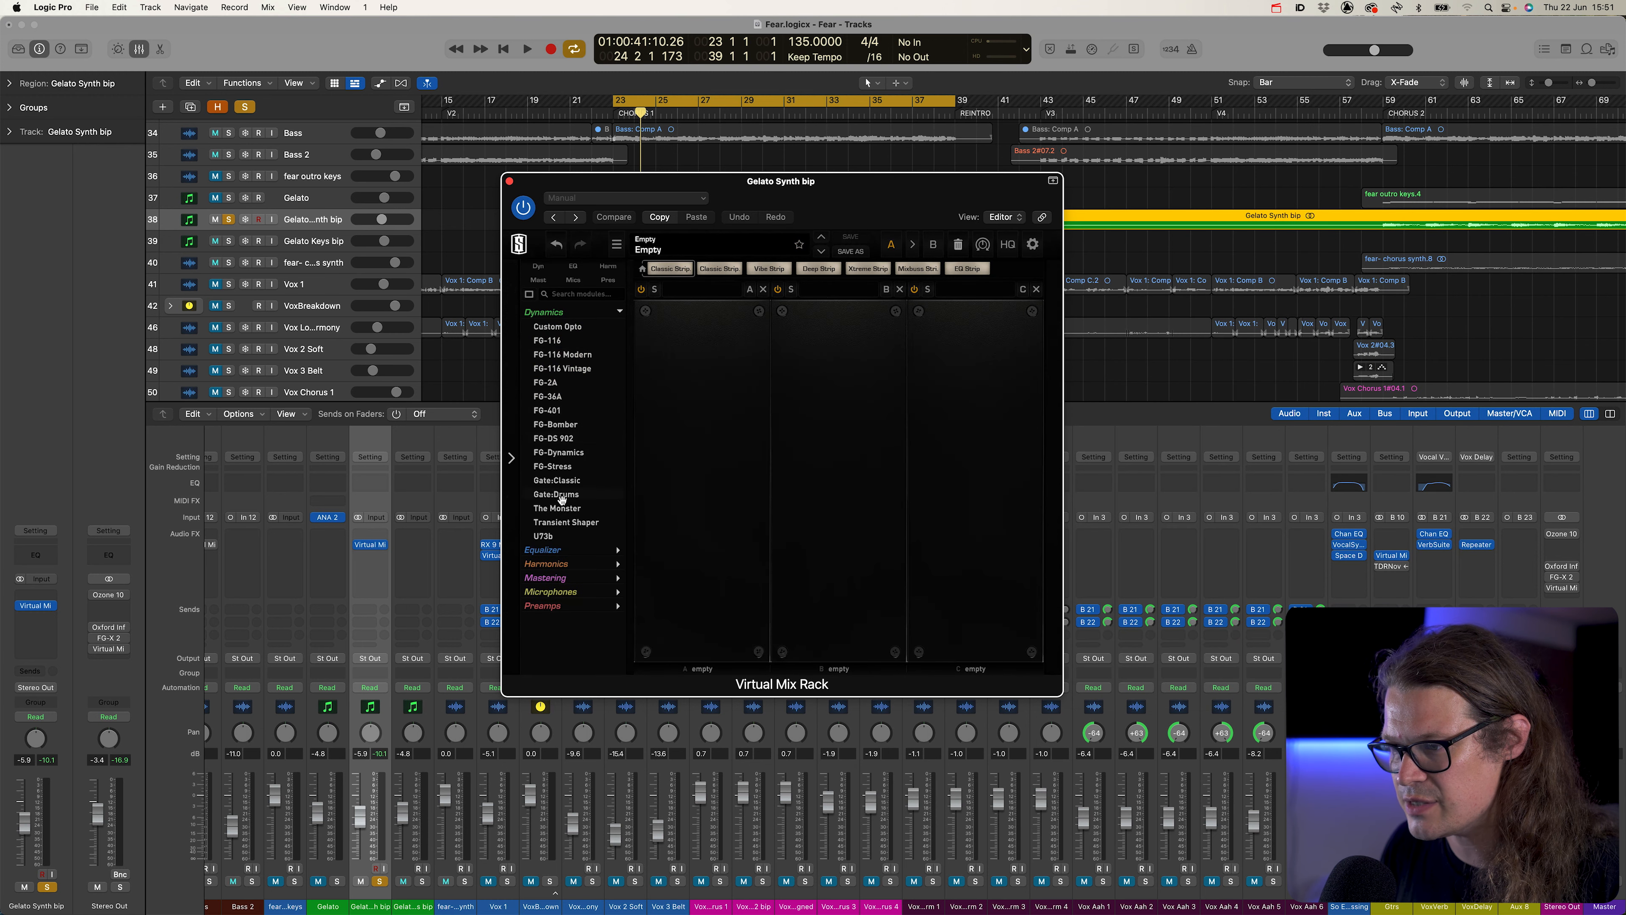
{"action": "double_click", "coordinate": [566, 523]}
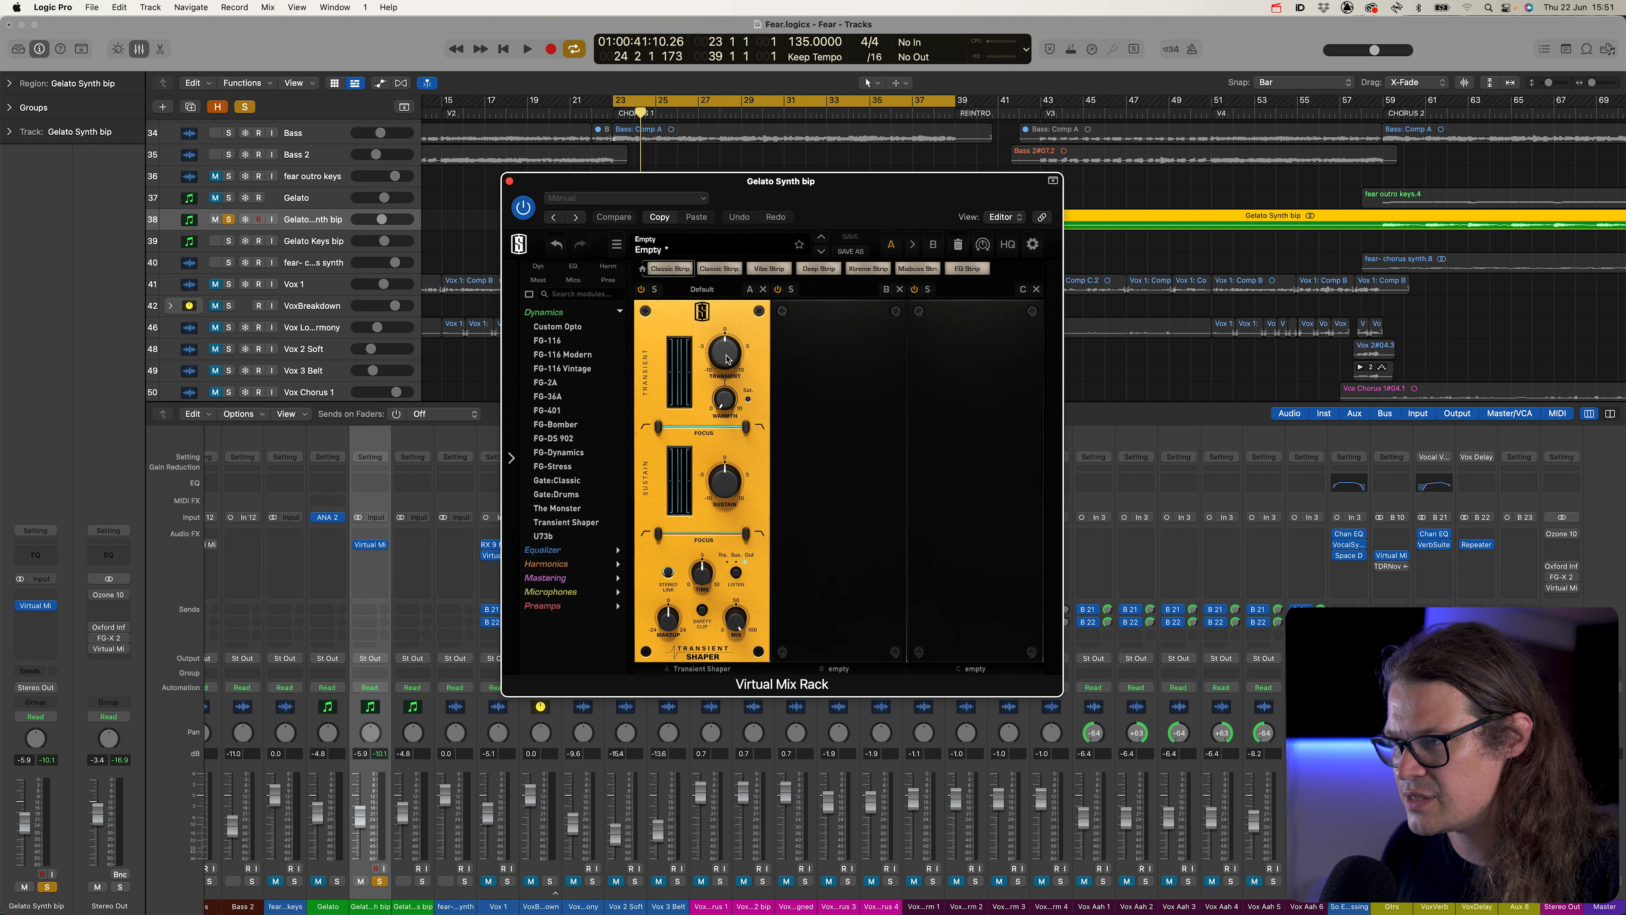
Play the synth, raise its Transient amount with Warmth starting around 0.96, and raise the lower limit of Transient Focus
{"action": "key", "text": "space"}
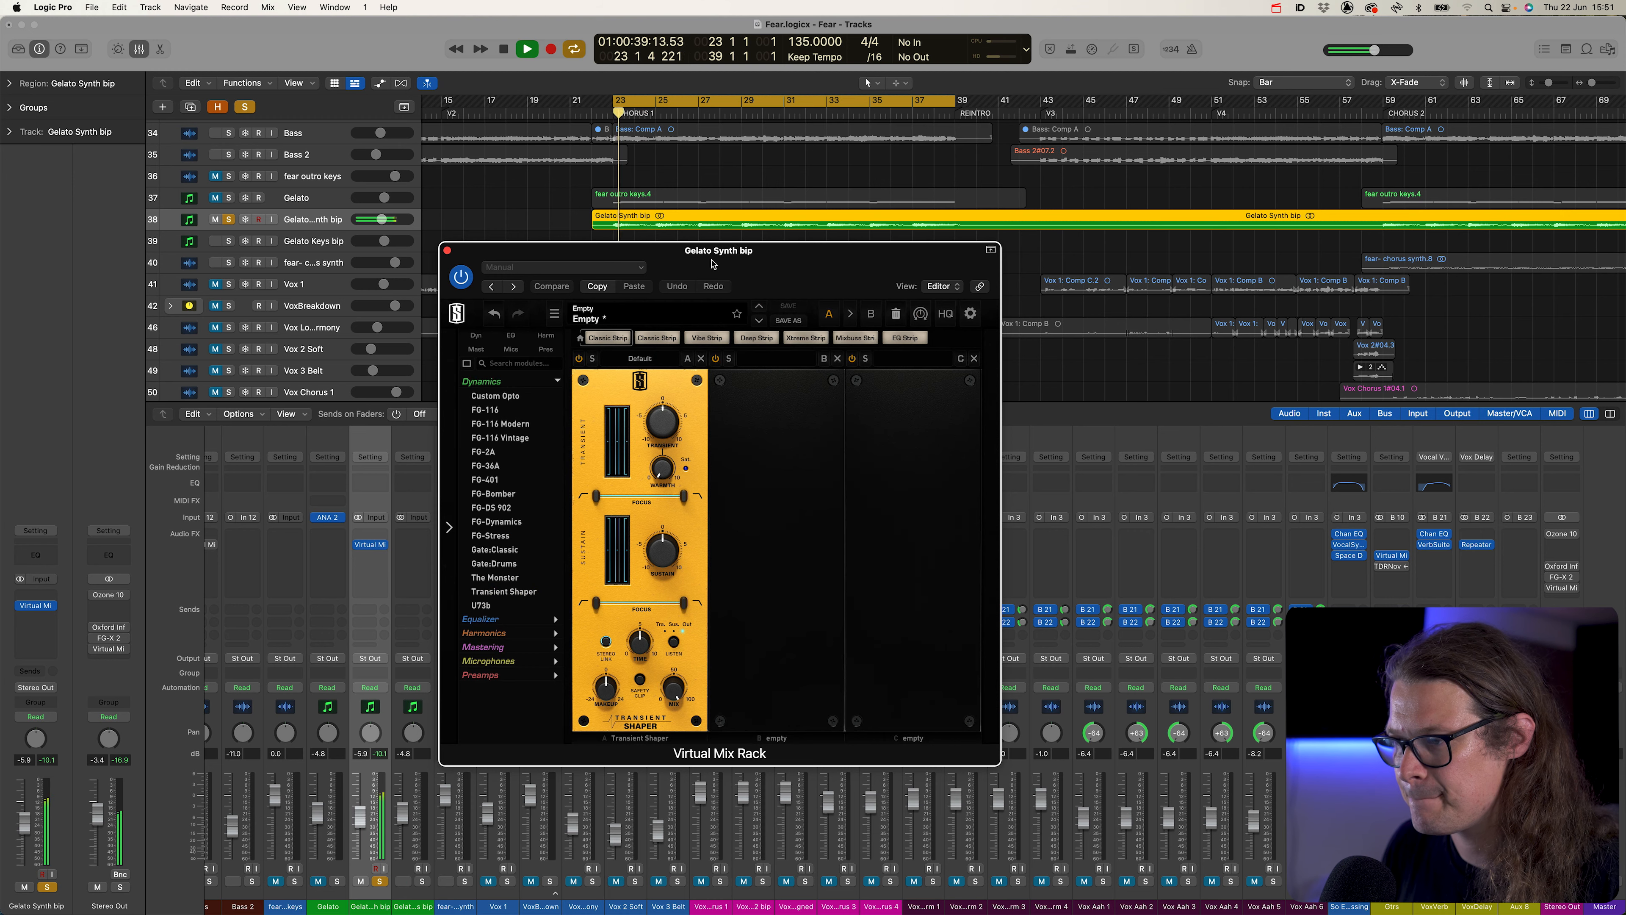
{"action": "left_click_drag", "start_coordinate": [786, 192], "coordinate": [735, 174]}
{"action": "left_click_drag", "start_coordinate": [681, 324], "coordinate": [681, 266]}
{"action": "left_click_drag", "start_coordinate": [606, 409], "coordinate": [675, 324]}
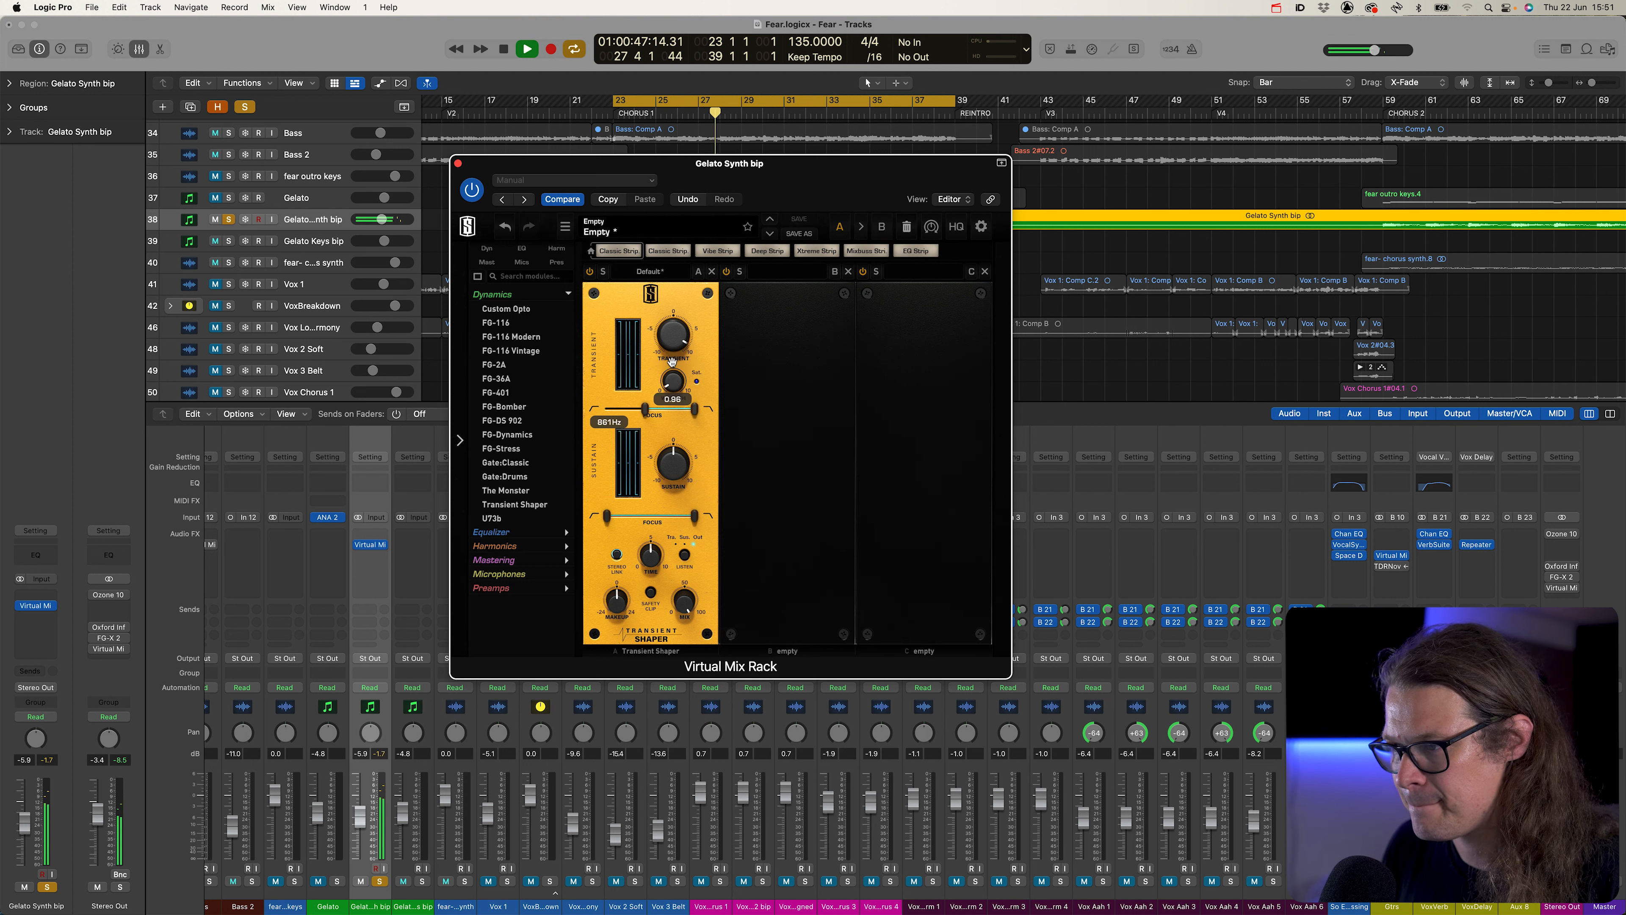
Lower the synth shaper's Time setting and compare the sound with the shaper bypassed and active
{"action": "left_click_drag", "start_coordinate": [651, 554], "coordinate": [652, 579]}
{"action": "left_click", "coordinate": [590, 271]}
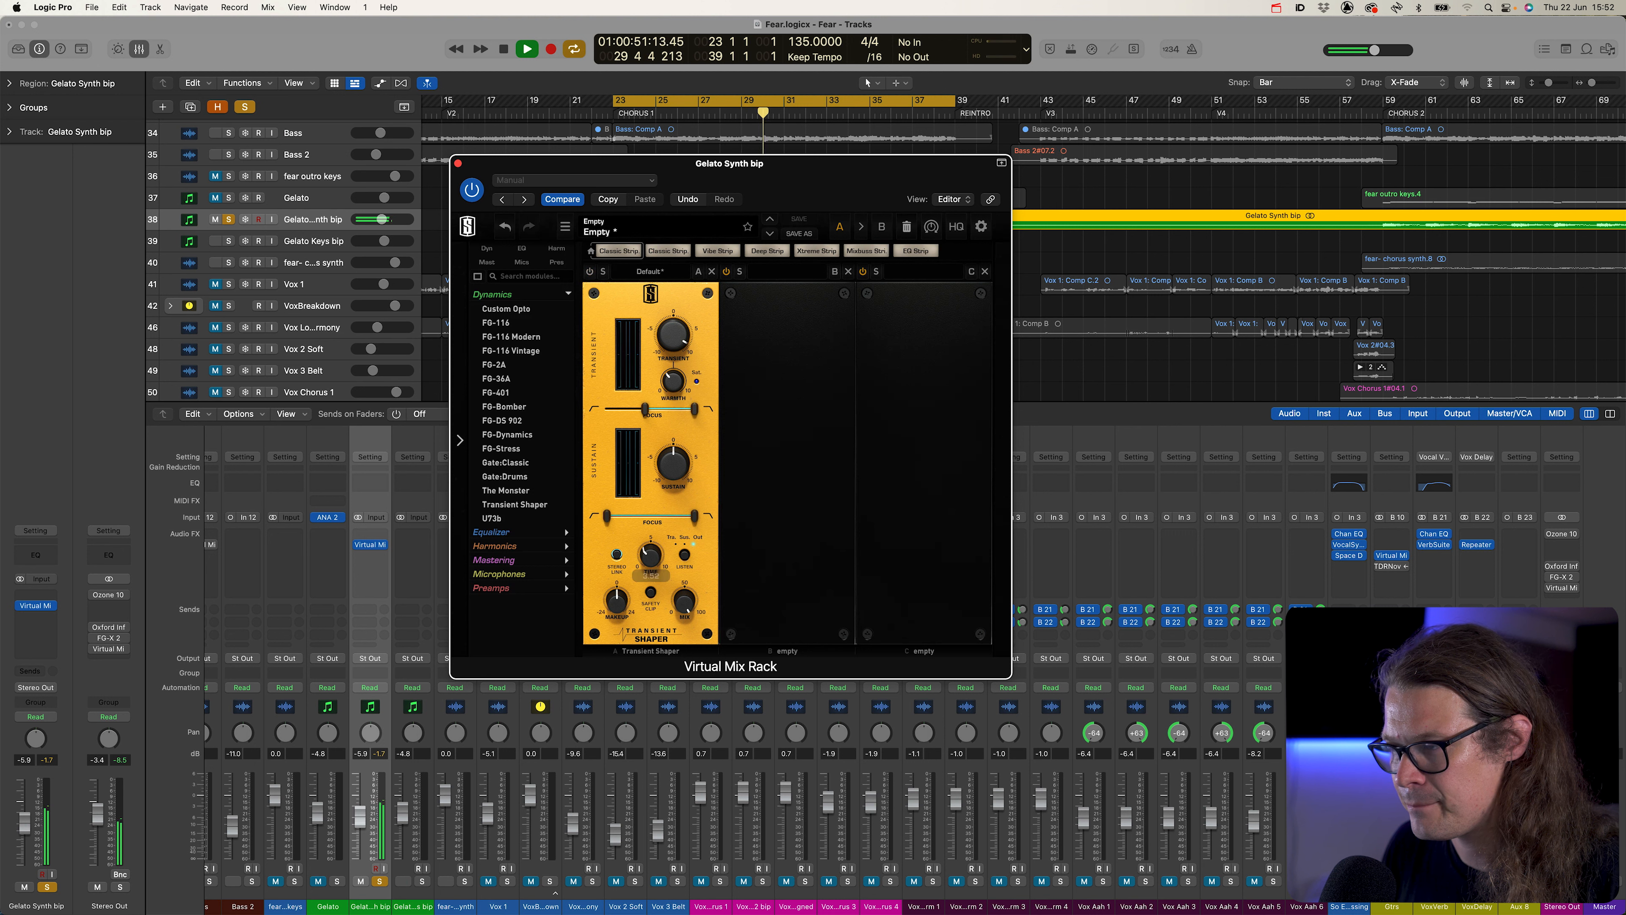
{"action": "left_click", "coordinate": [589, 272]}
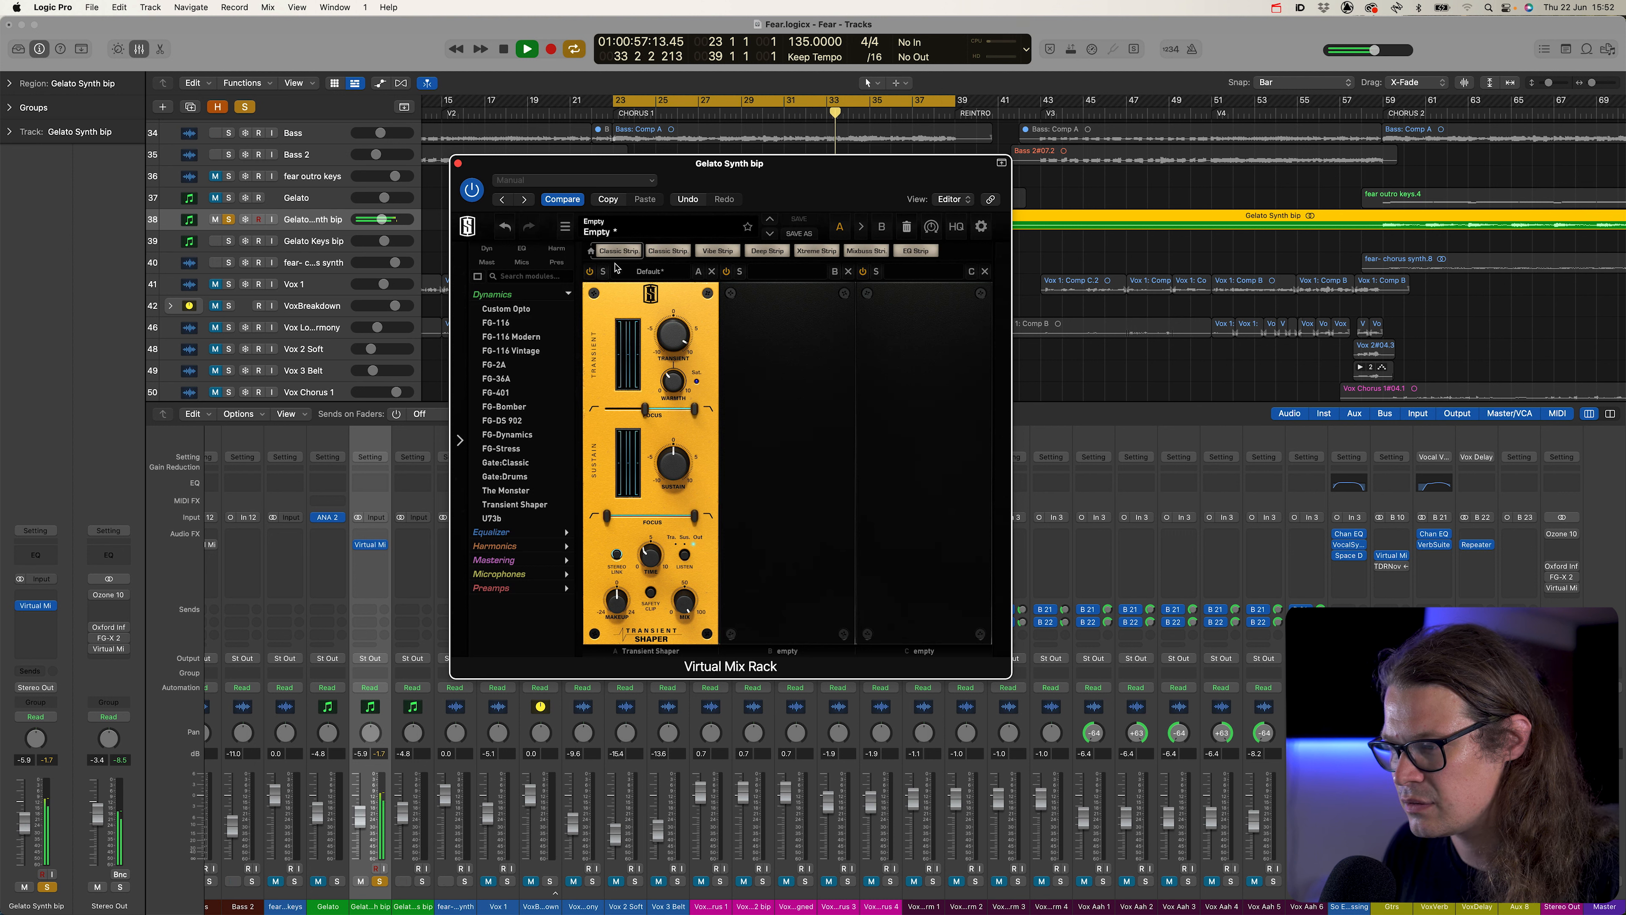
Raise the synth shaper's Sustain amount strongly, narrow its Sustain Focus range at both ends and compare the result against bypass
{"action": "left_click_drag", "start_coordinate": [674, 488], "coordinate": [677, 387]}
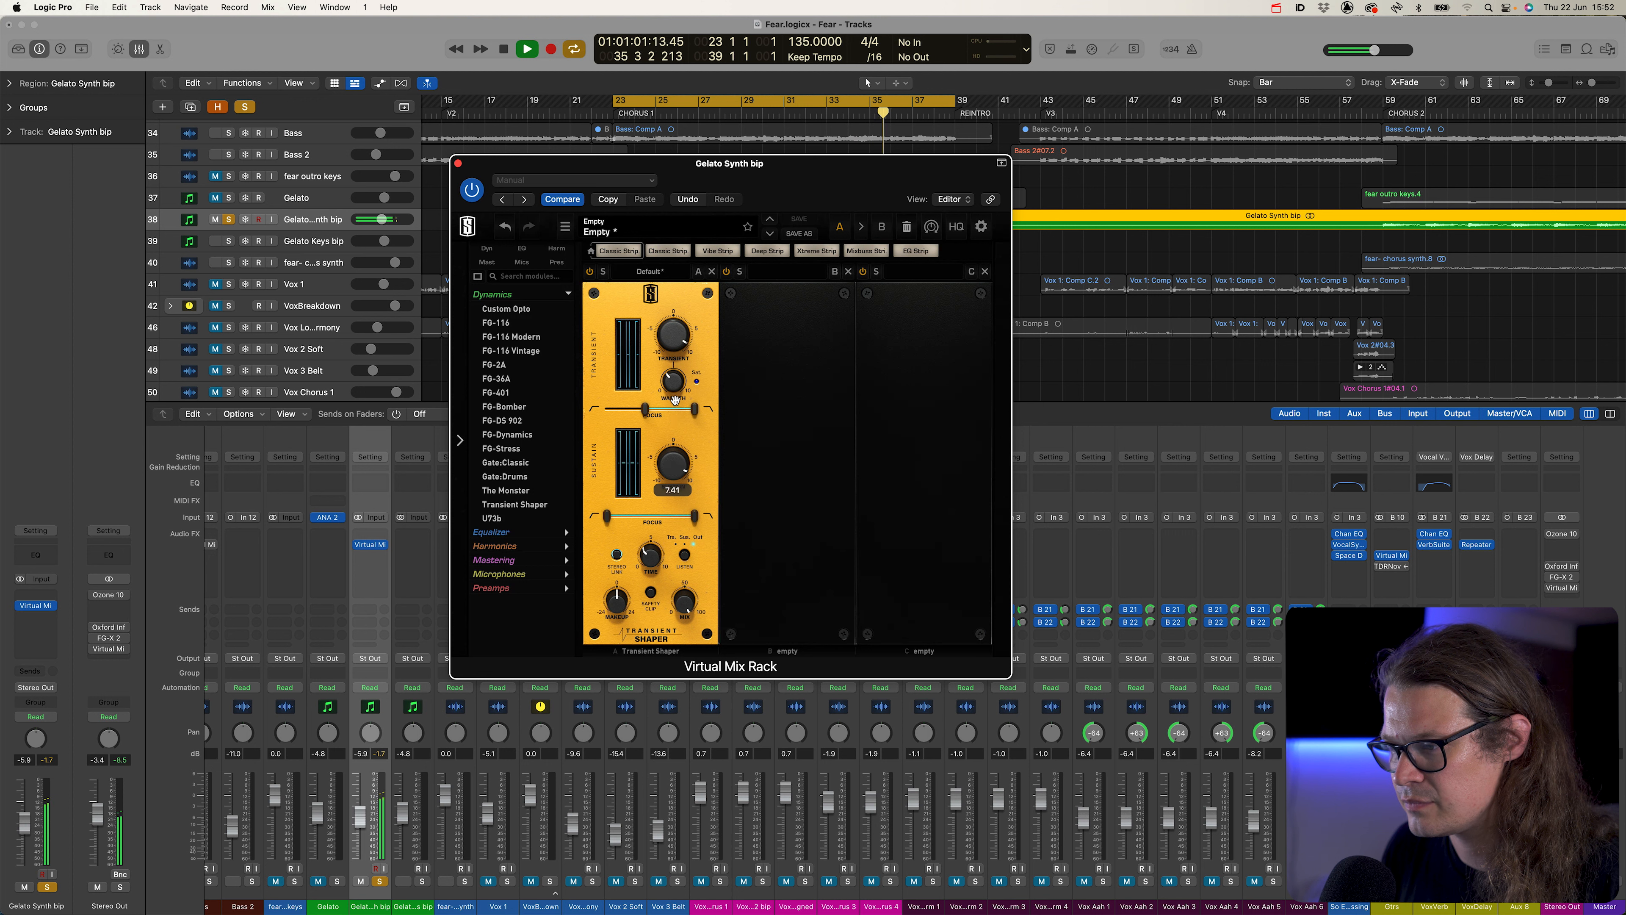
{"action": "left_click_drag", "start_coordinate": [699, 523], "coordinate": [651, 537]}
{"action": "mouse_move", "coordinate": [665, 473]}
{"action": "left_click", "coordinate": [589, 273]}
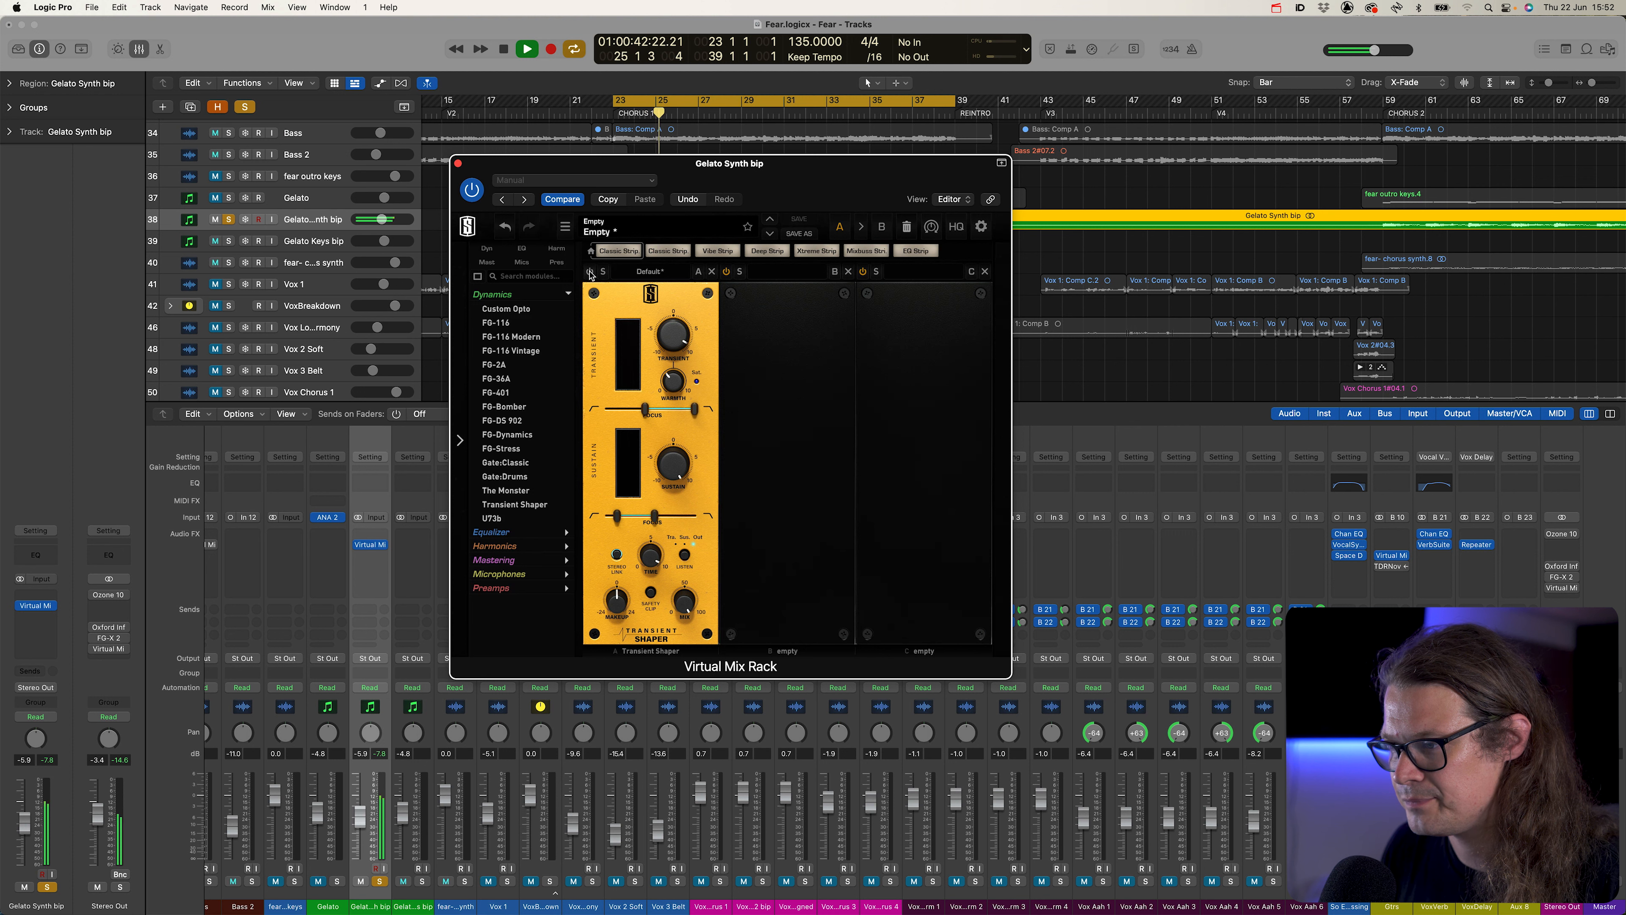
{"action": "left_click", "coordinate": [589, 272]}
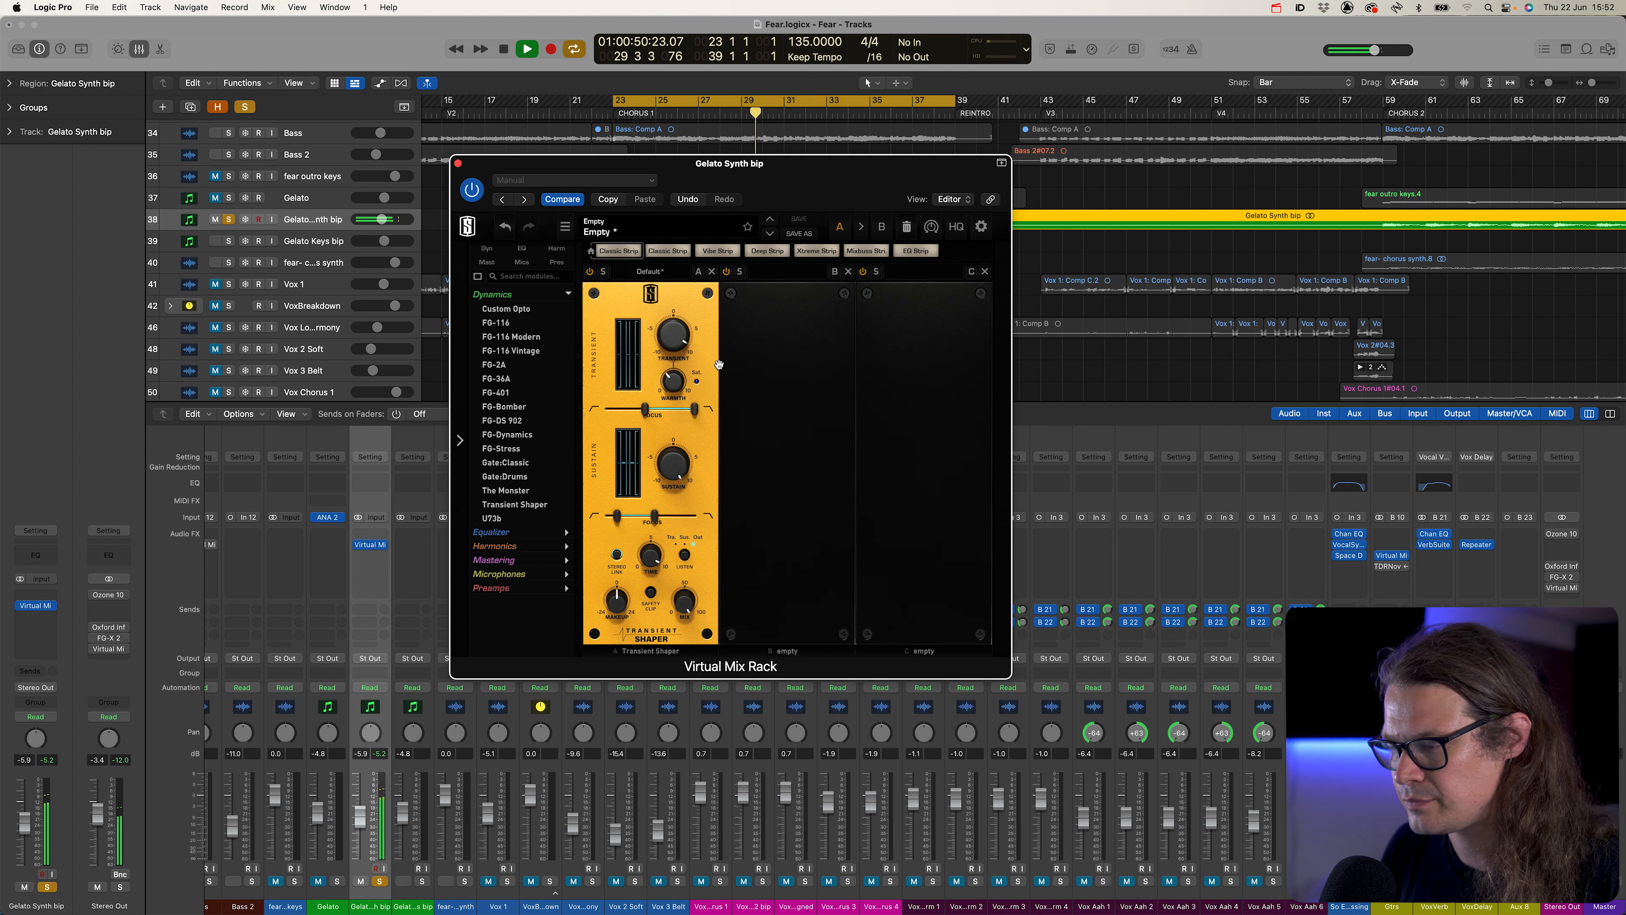
{"action": "key", "text": "space"}
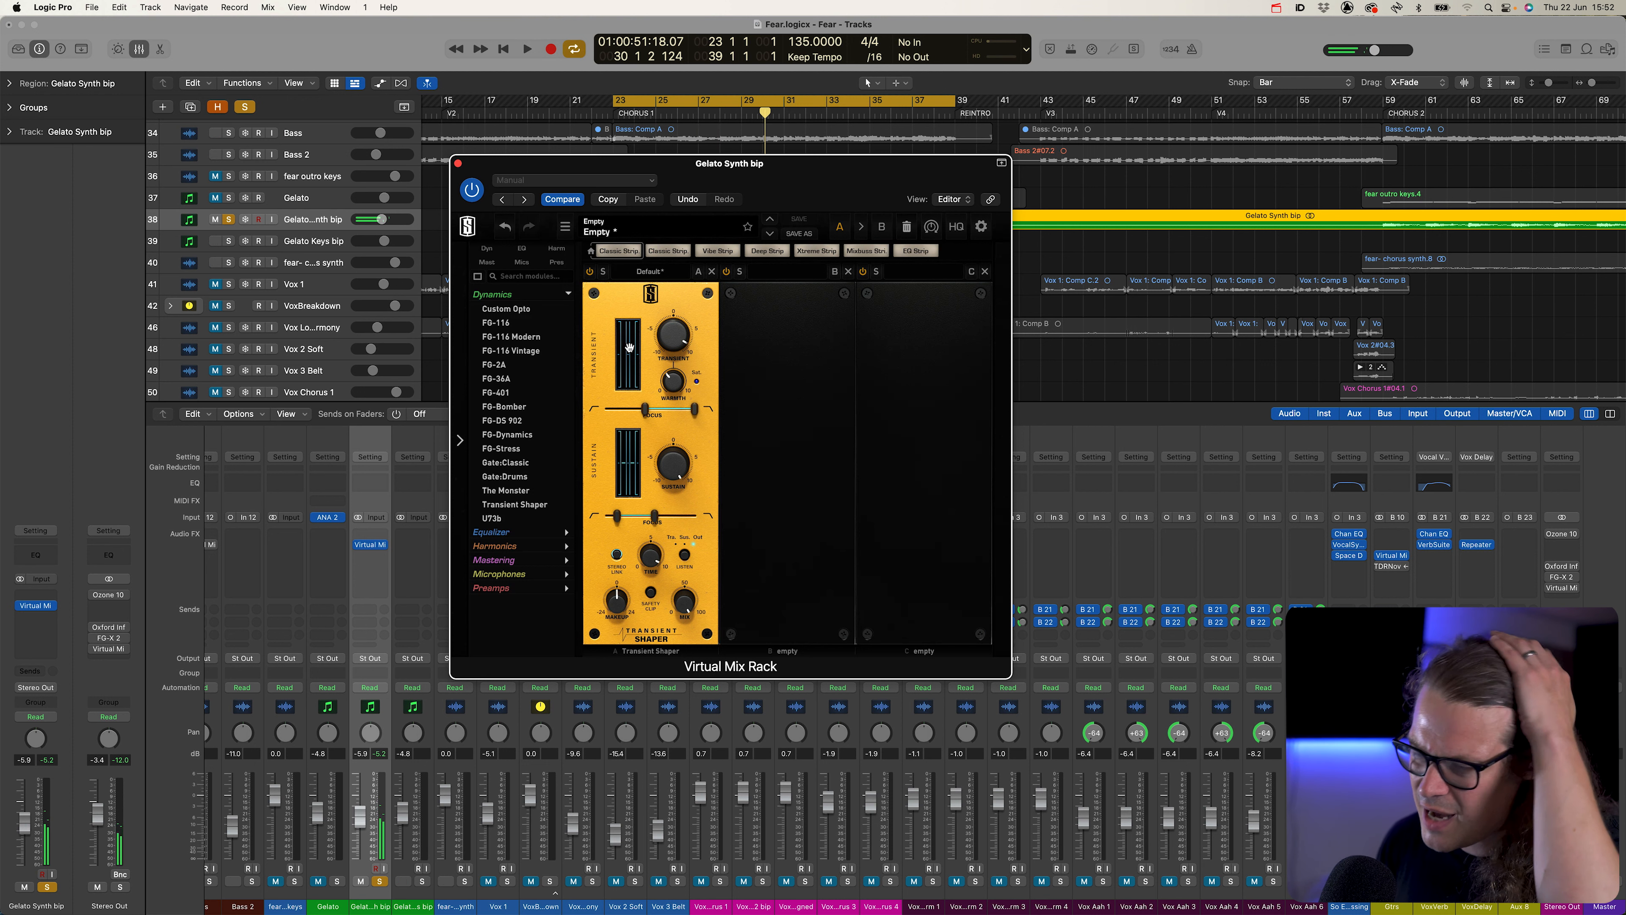